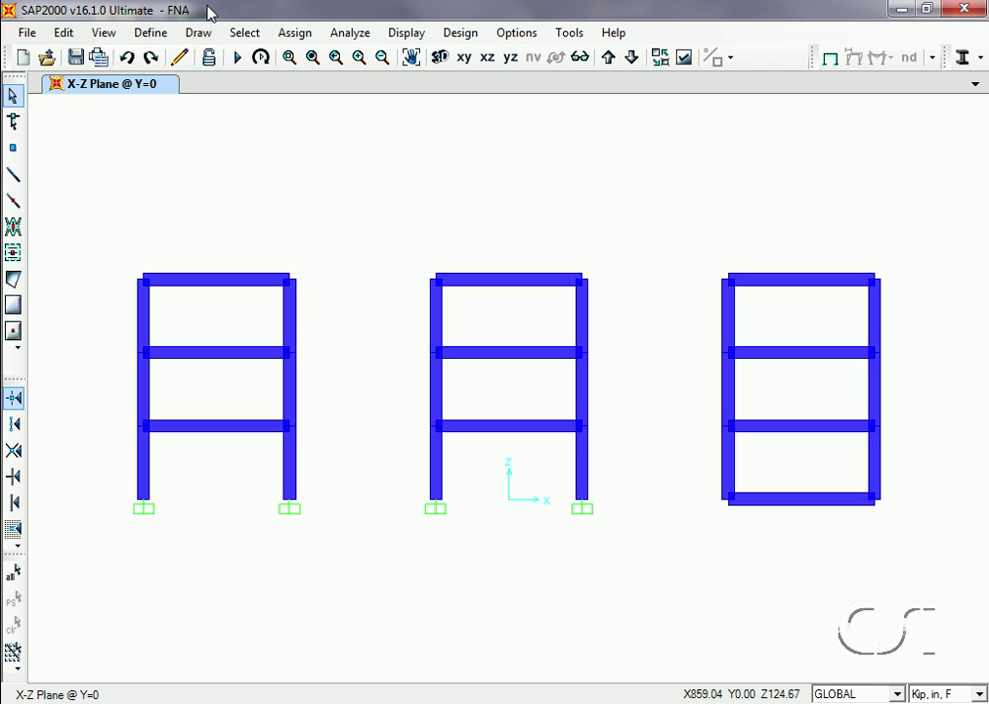
Step: Add a new link/support property of type Damper - Exponential and name it Damper
click(163, 33)
mouse_move(191, 86)
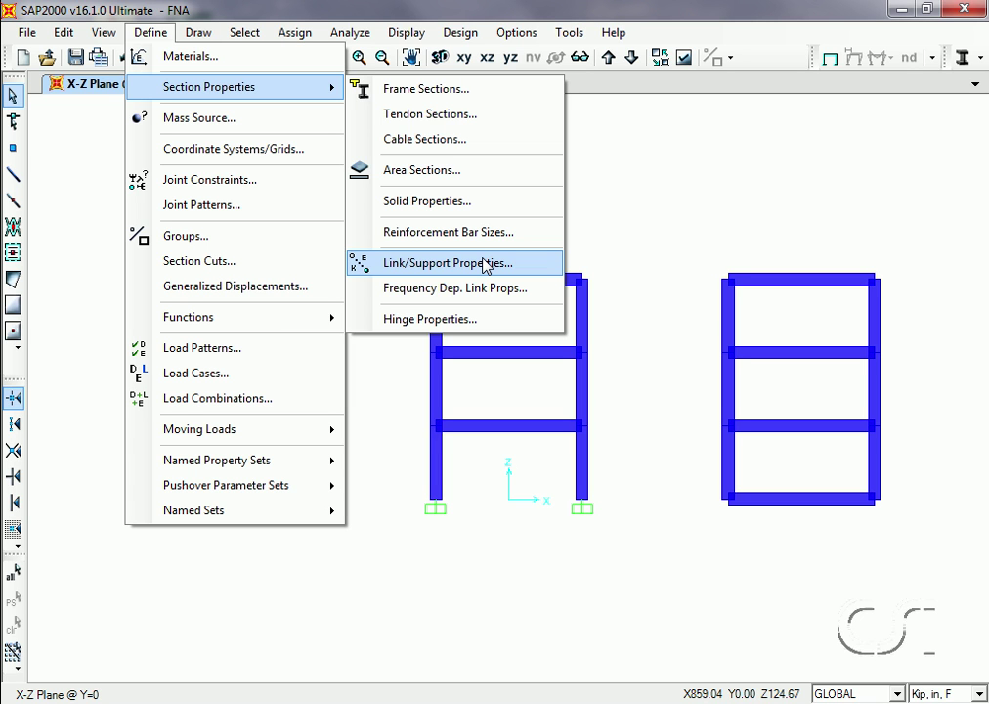
click(486, 264)
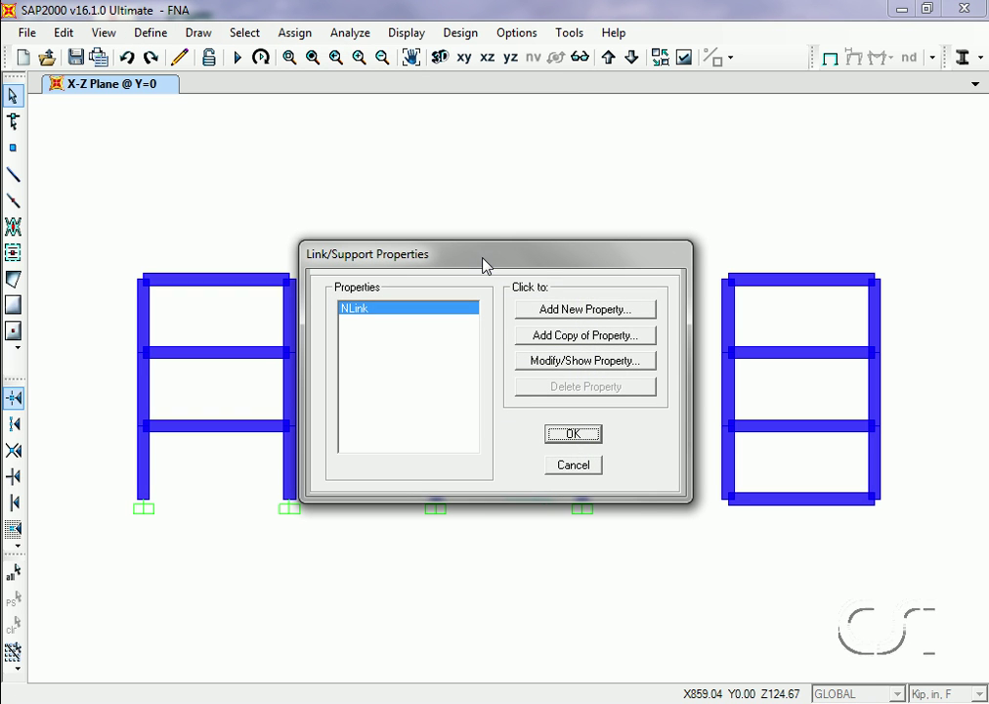
click(562, 322)
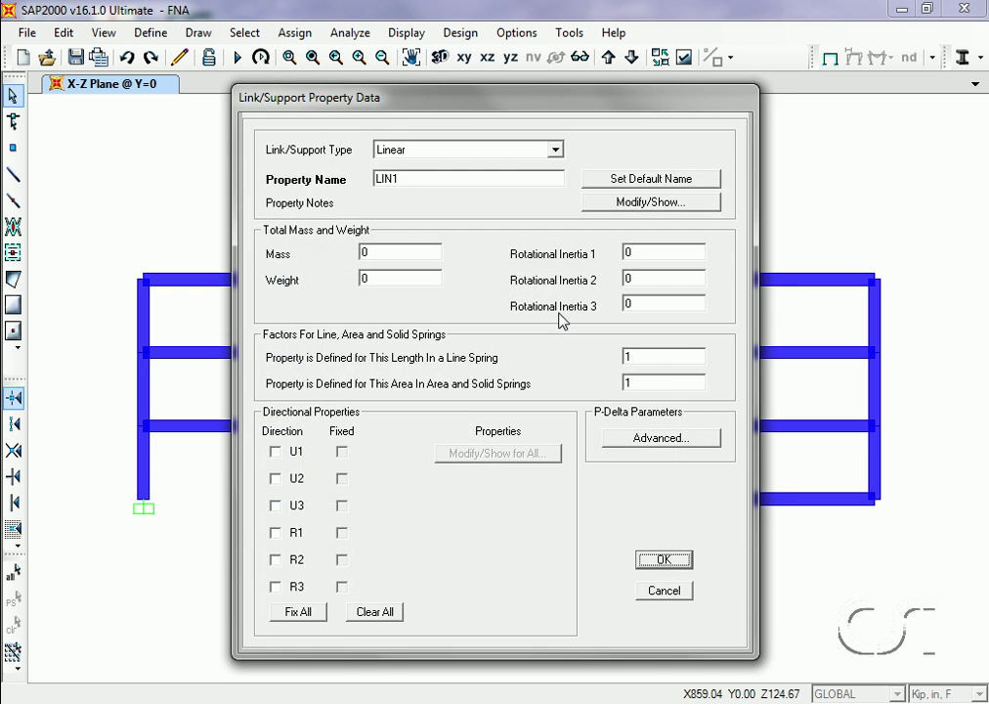
click(417, 153)
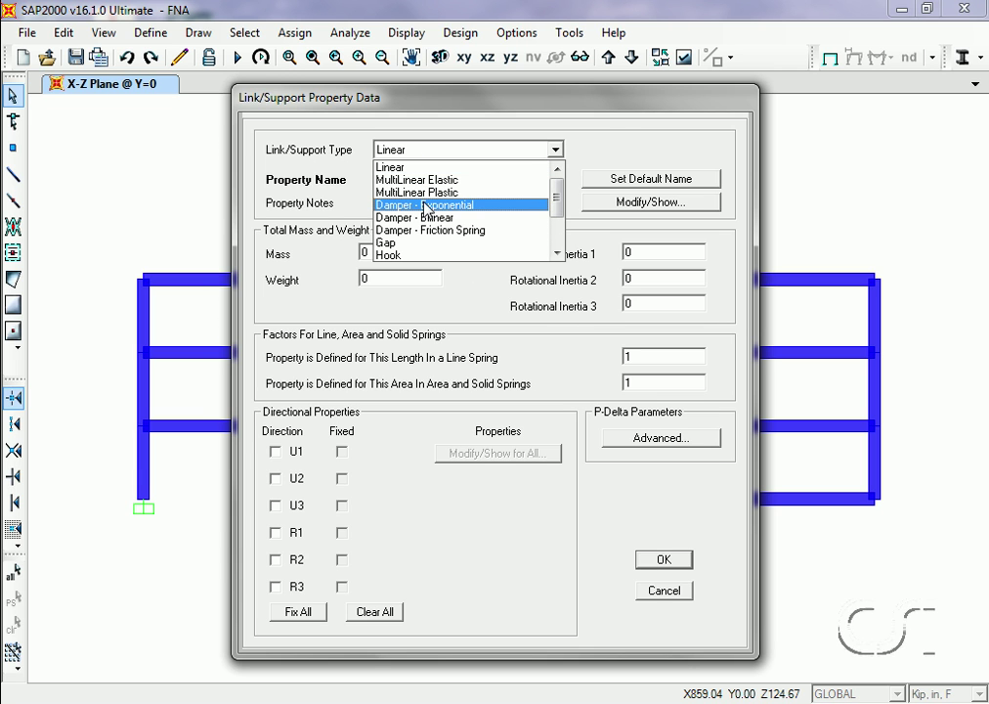
click(476, 206)
double_click(409, 178)
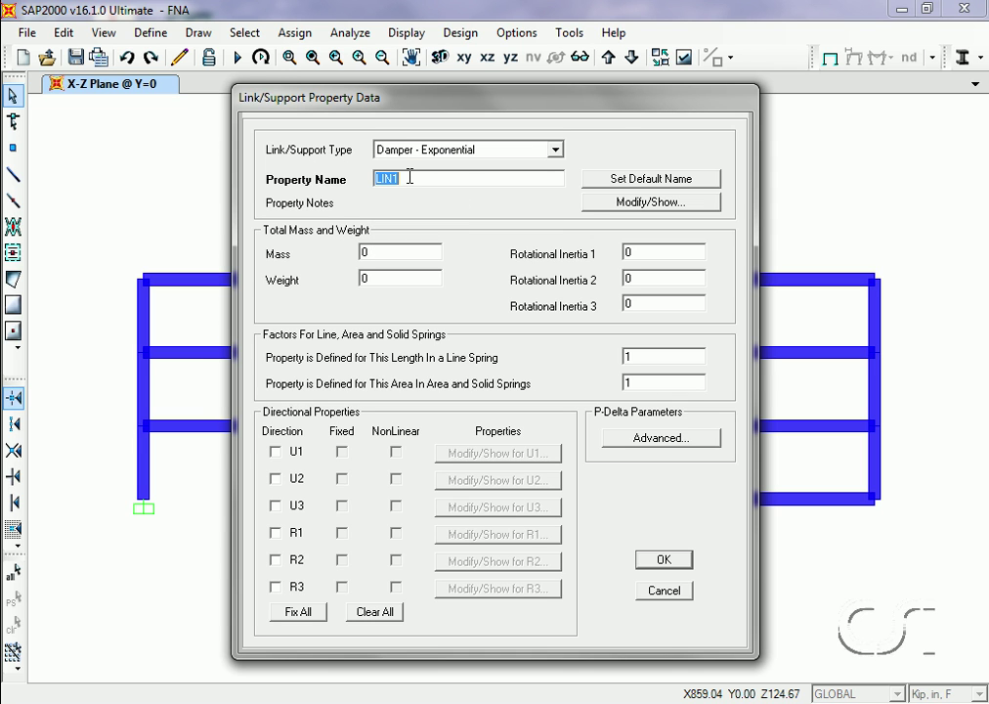
text(Damper)
Step: Make the damper's U1 direction active and nonlinear, with nonlinear stiffness 200, damping coefficient 50 and damping exponent 0.5
click(275, 452)
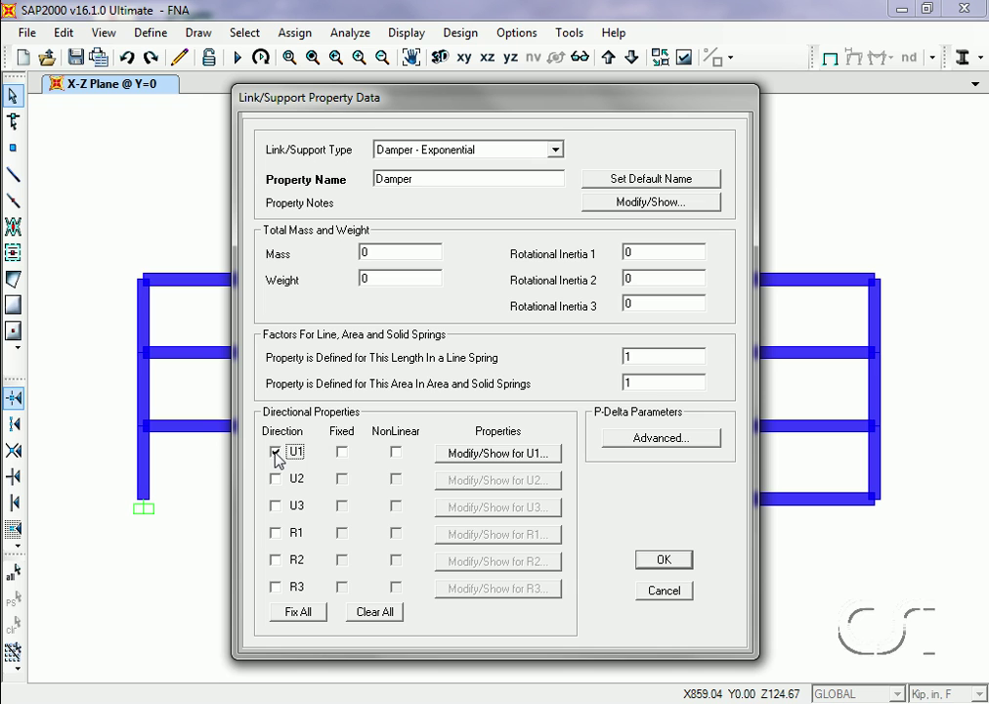
click(396, 455)
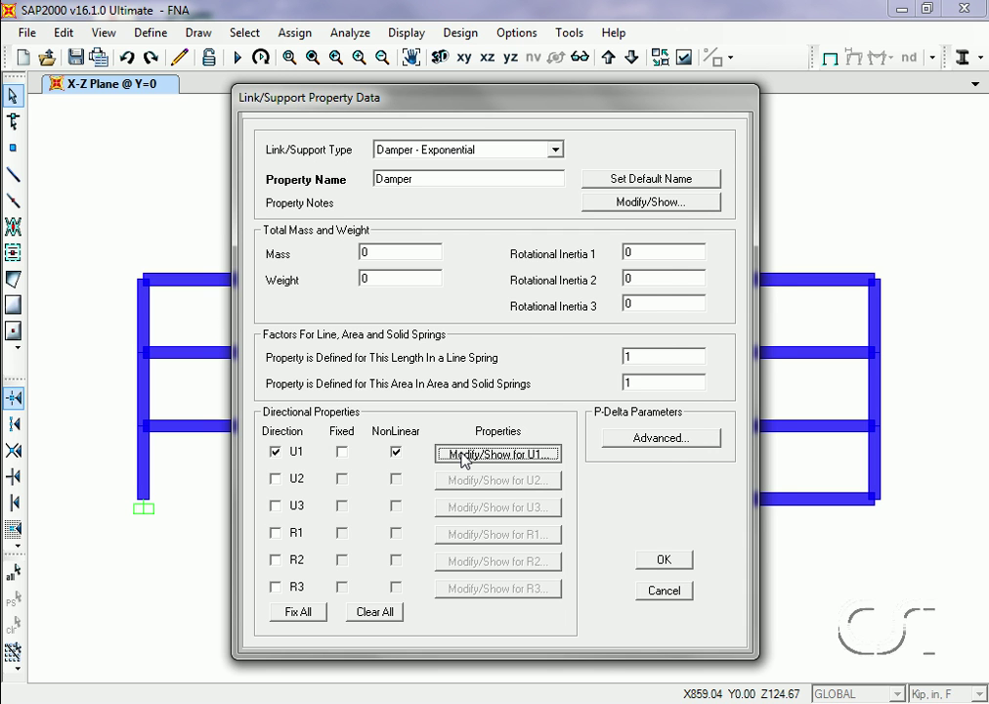
click(497, 453)
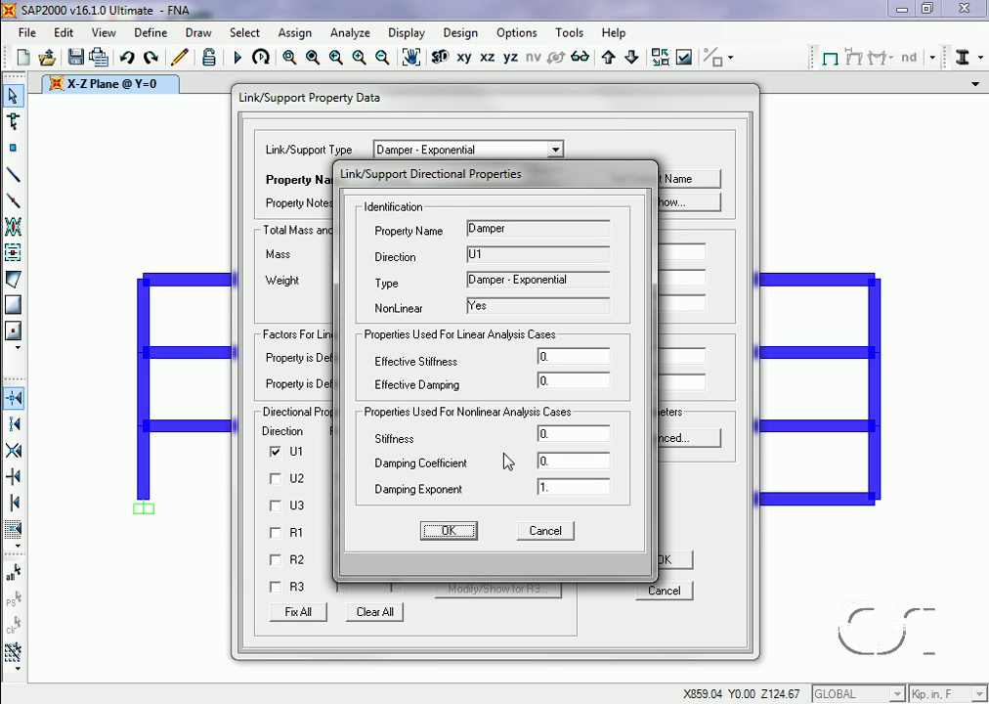
double_click(566, 437)
text(200)
double_click(555, 461)
text(50)
double_click(550, 490)
text(0.5)
click(449, 531)
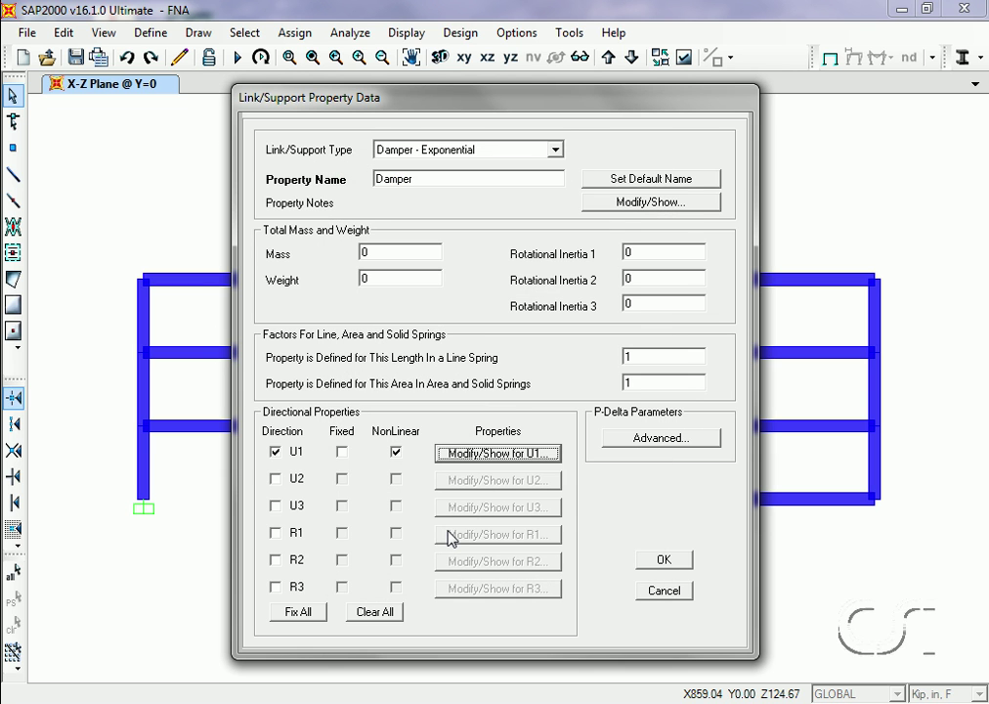
click(665, 560)
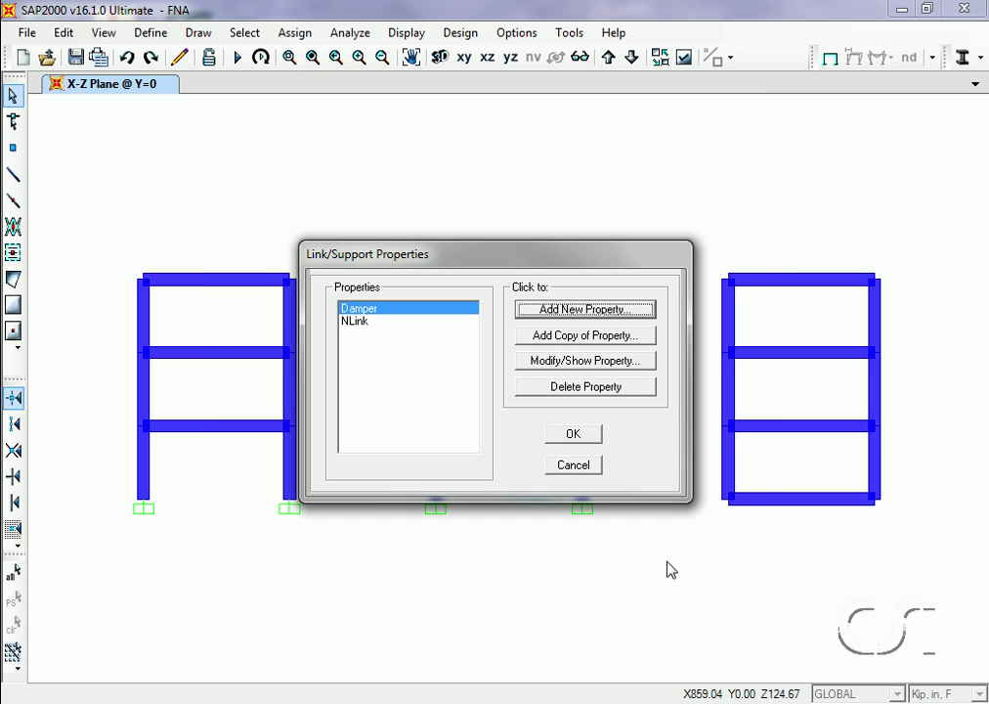
Step: Add another link/support property of type Triple Pendulum Isolator and name it Isolator
click(596, 310)
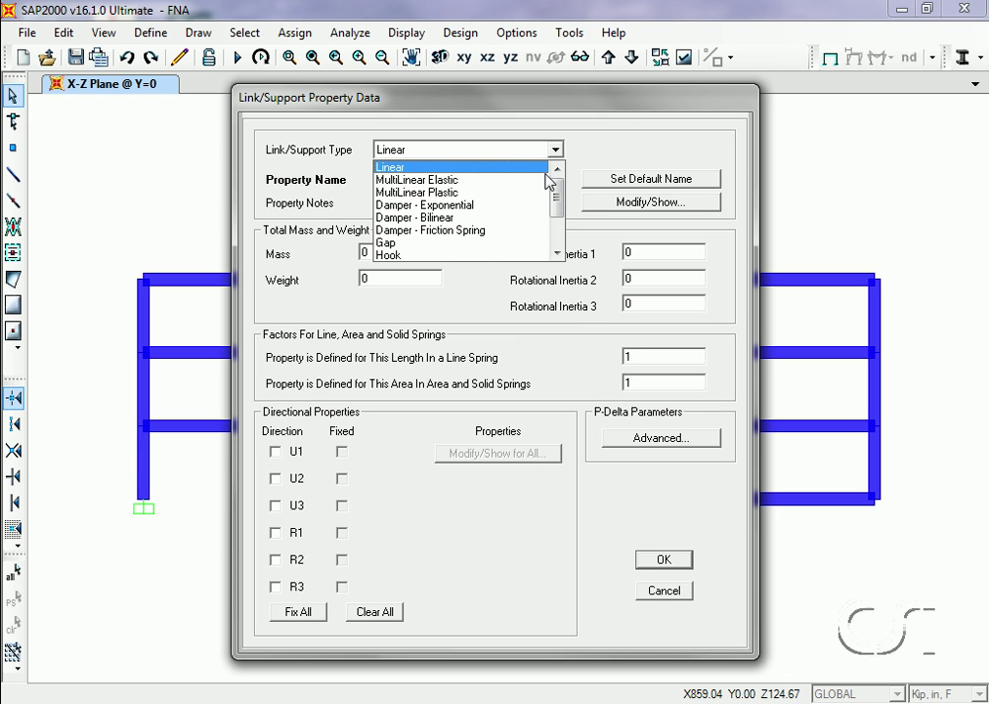
drag(556, 187, 560, 254)
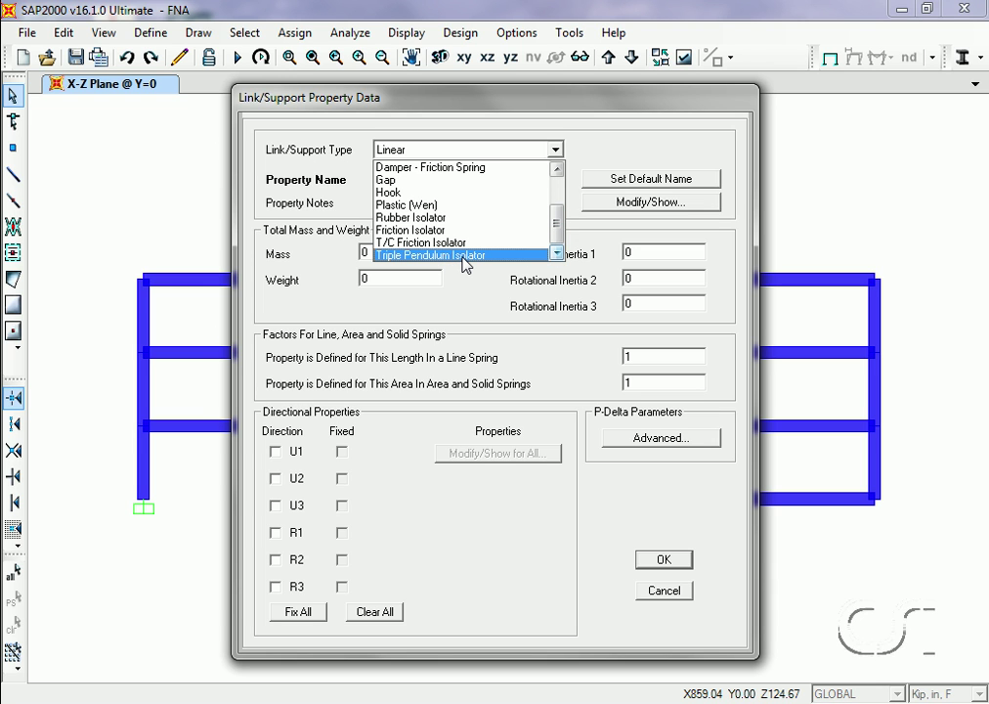
click(466, 256)
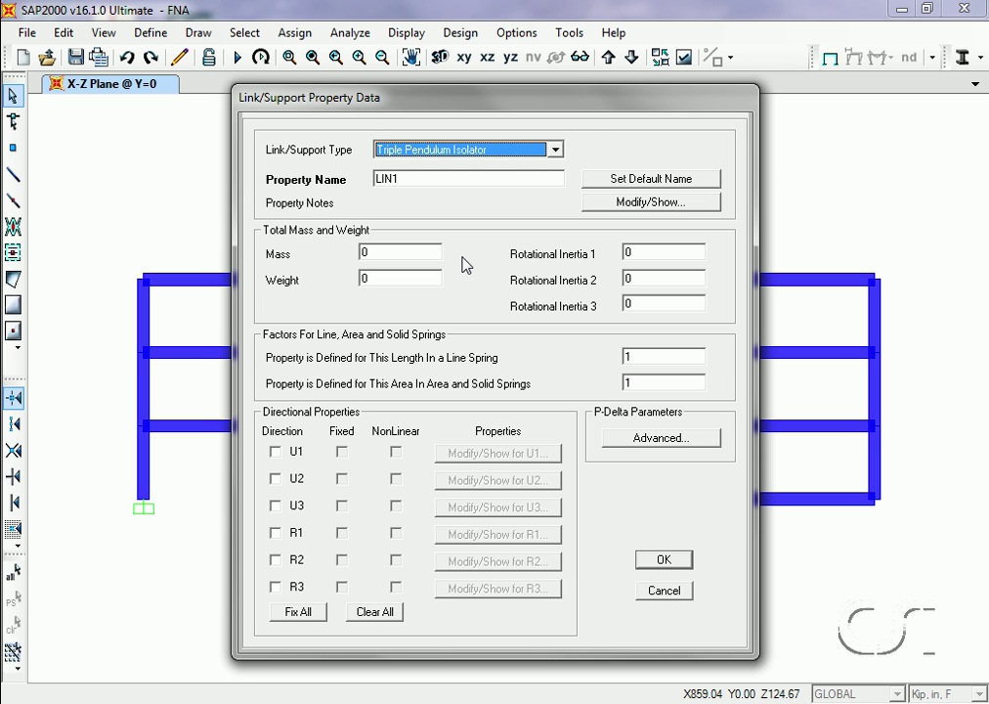
double_click(410, 179)
text(Isolator)
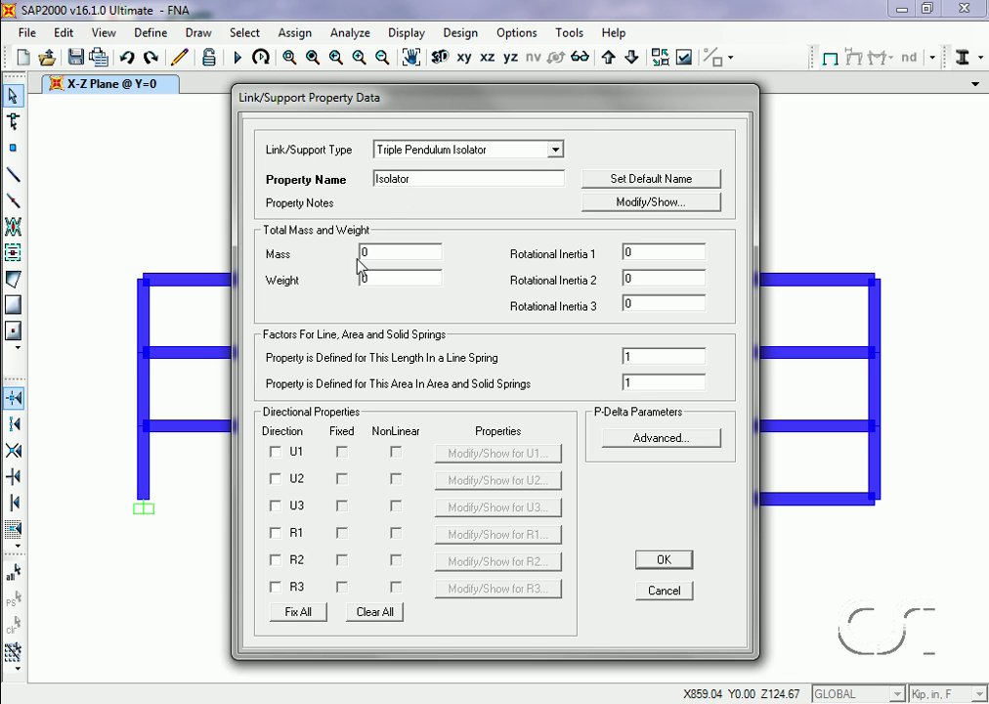
Step: Activate directions U1, U2 and R3 for the isolator and set both the linear effective and nonlinear stiffness of U1 to 10000
click(276, 452)
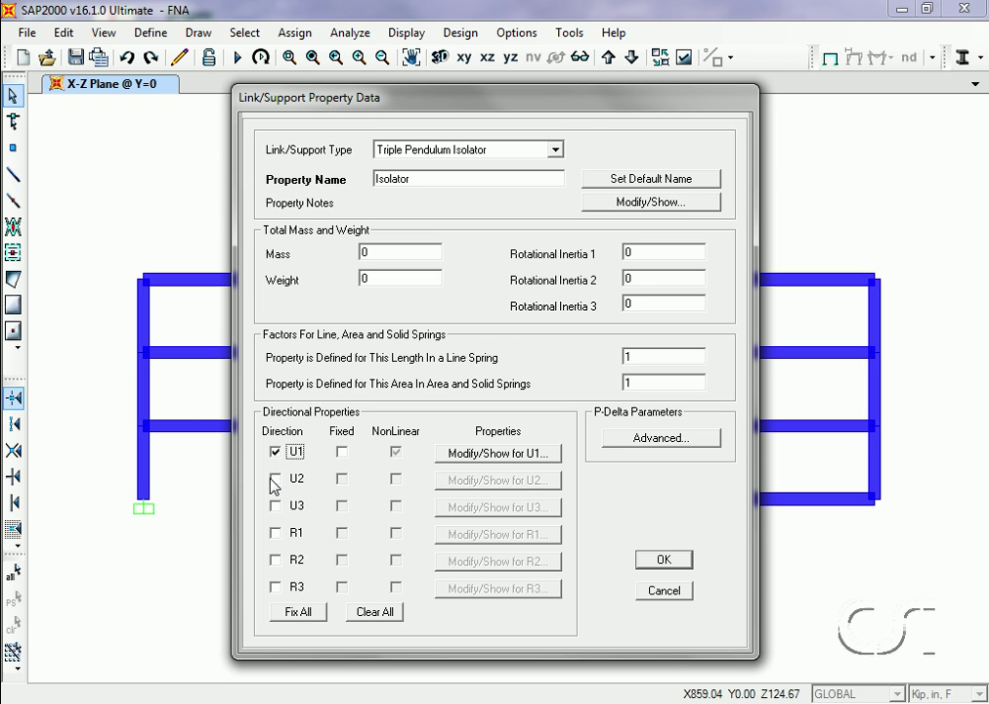
click(275, 479)
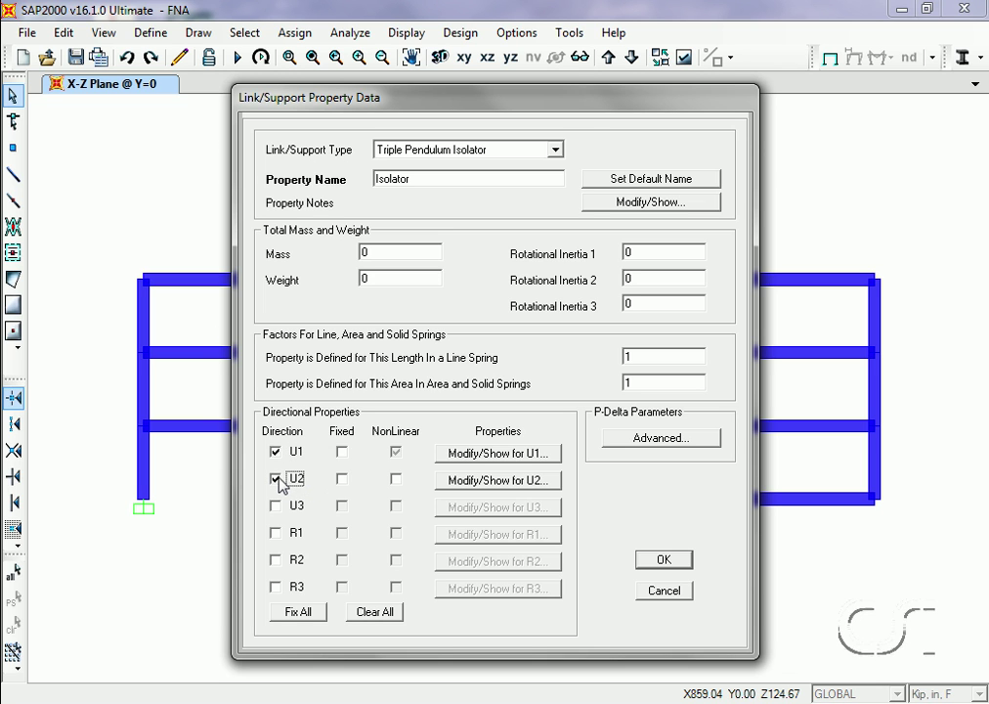
click(276, 588)
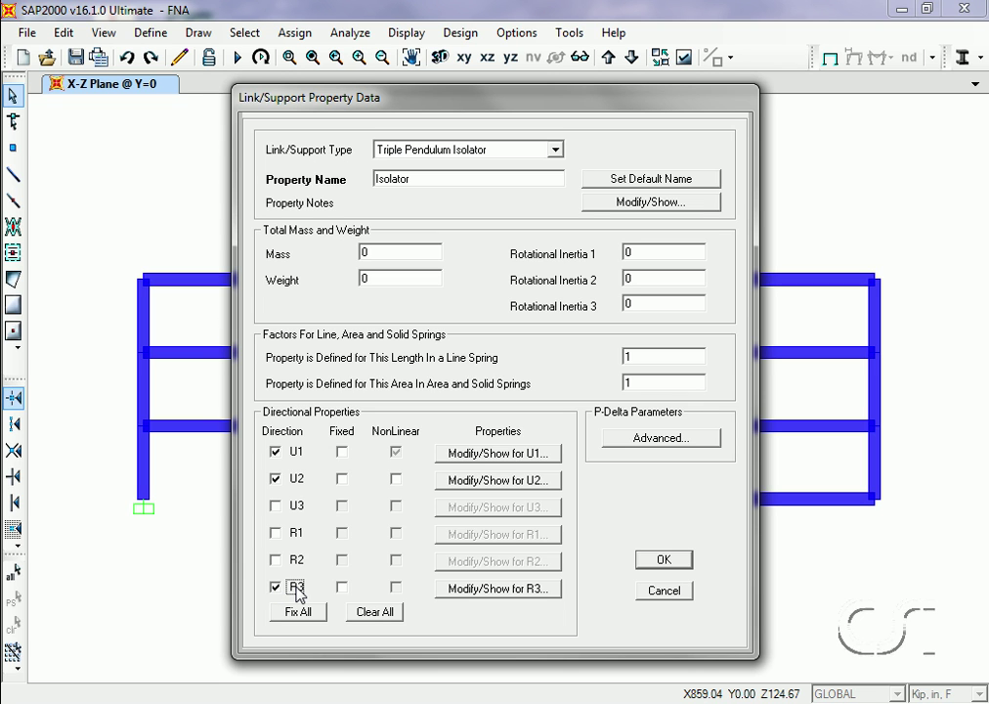
click(476, 455)
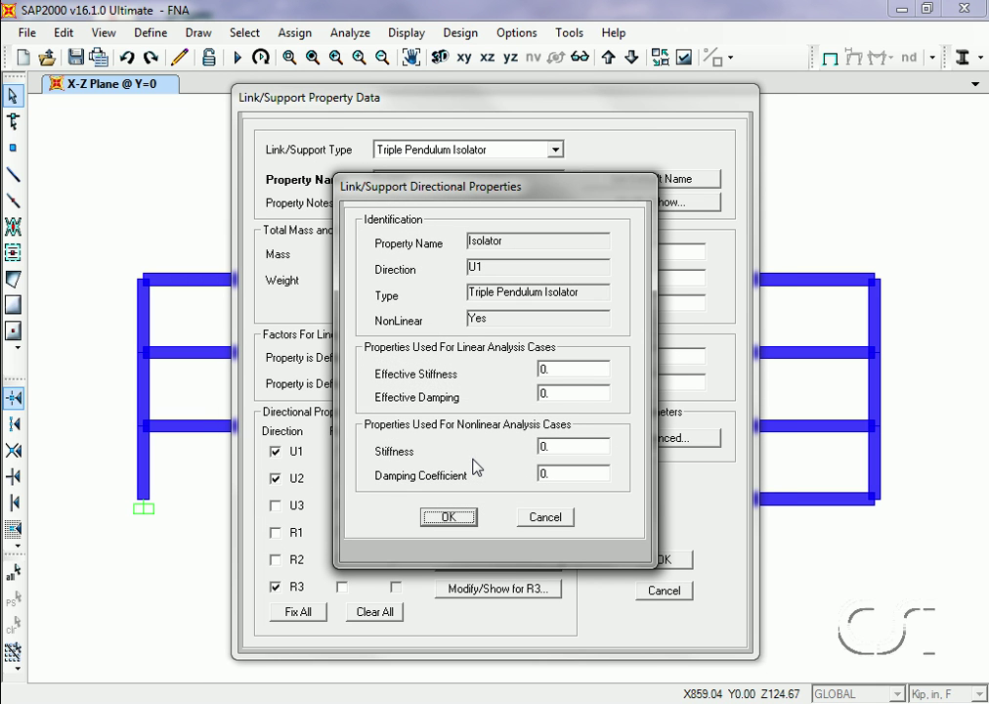
click(556, 370)
text(10000)
click(560, 450)
text(10000)
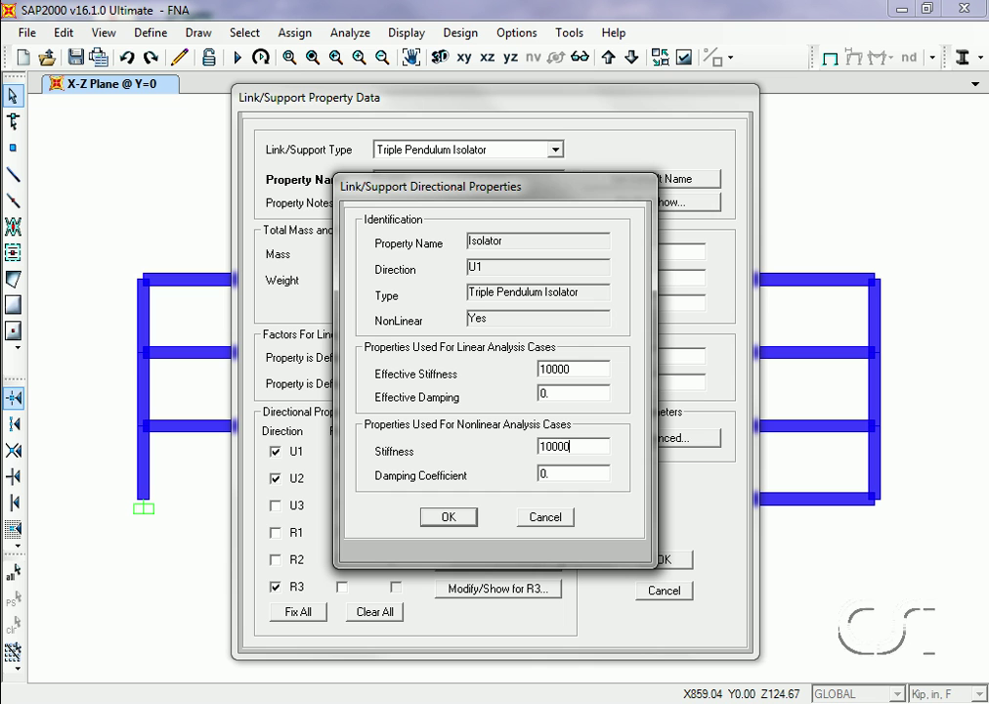
click(467, 516)
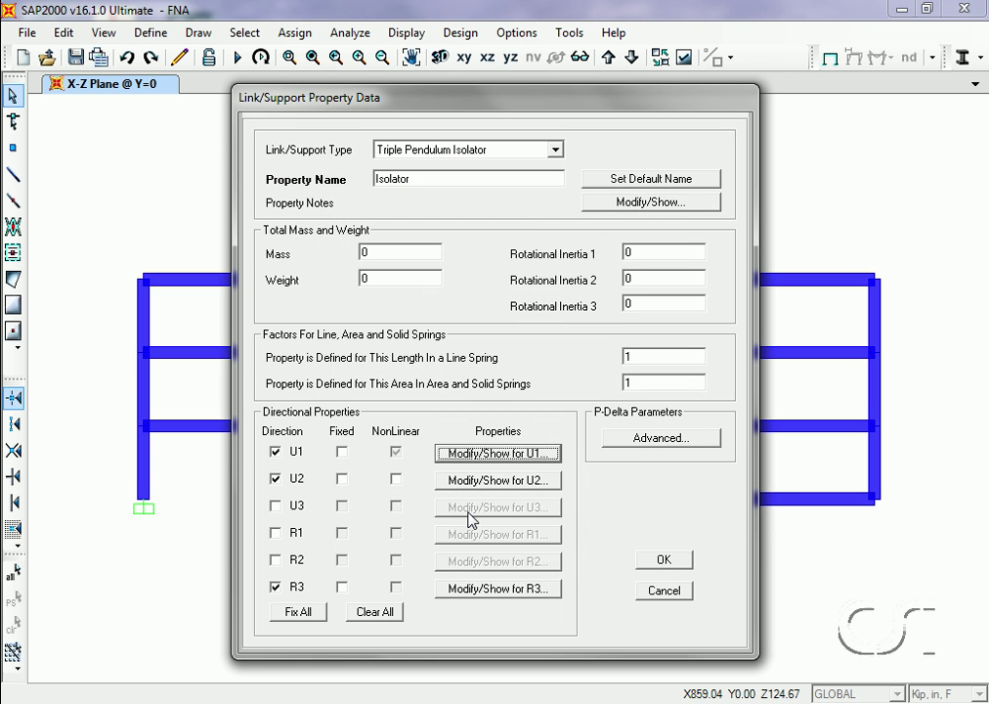
Step: Set the isolator's effective stiffness in the R3 direction to 10000
click(488, 591)
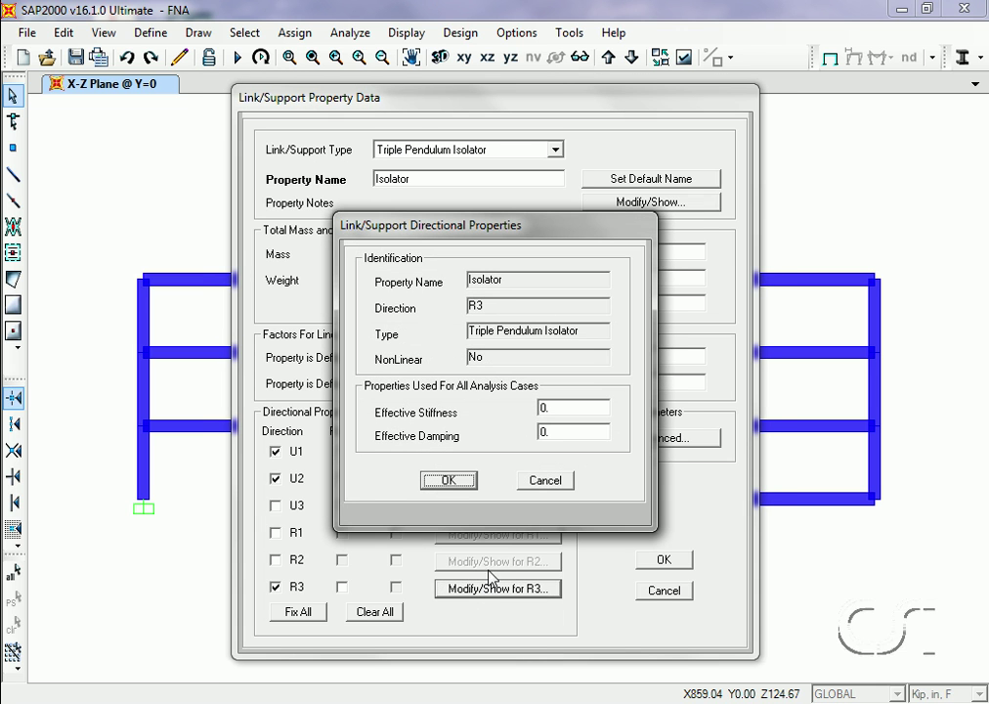
text(10000)
click(451, 480)
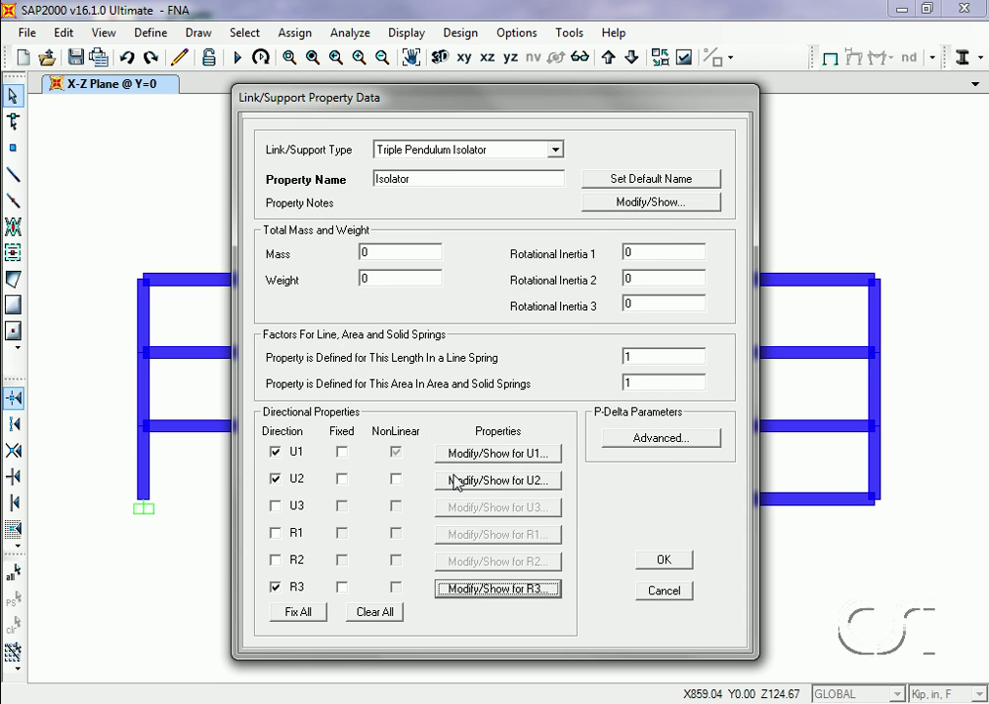
Step: Make U2 nonlinear: stiffnesses 100, heights 2.8/1.8, outer surfaces asymmetric, outer top/outer bottom/inner friction 0.10/0.042/0.01, radii 54/54/11, stops 9/9/3.5
click(395, 479)
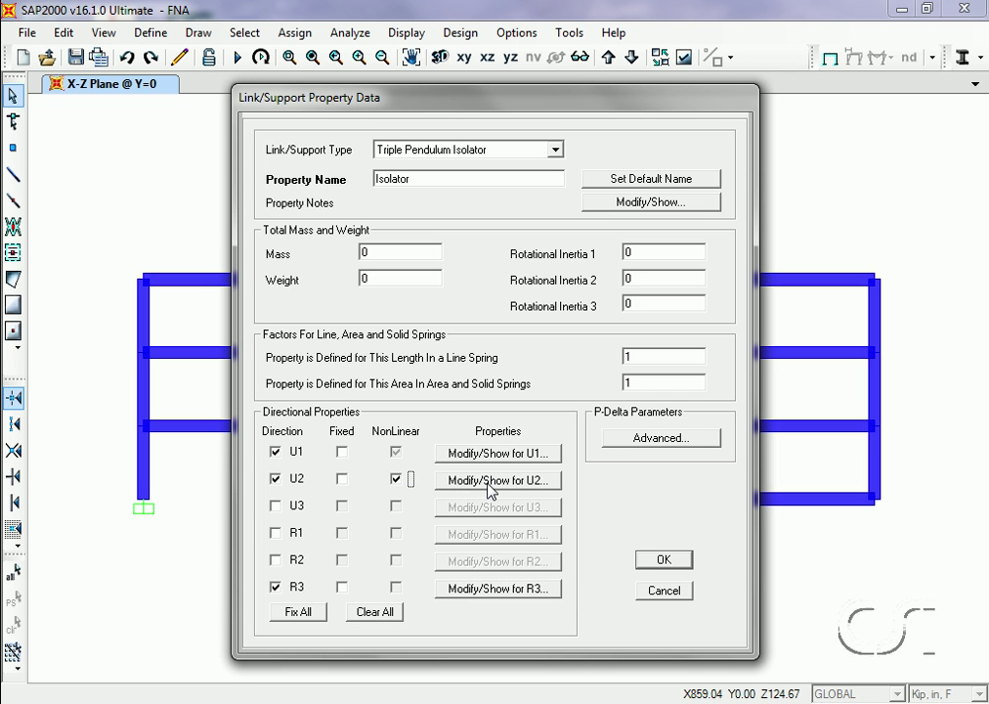
click(481, 484)
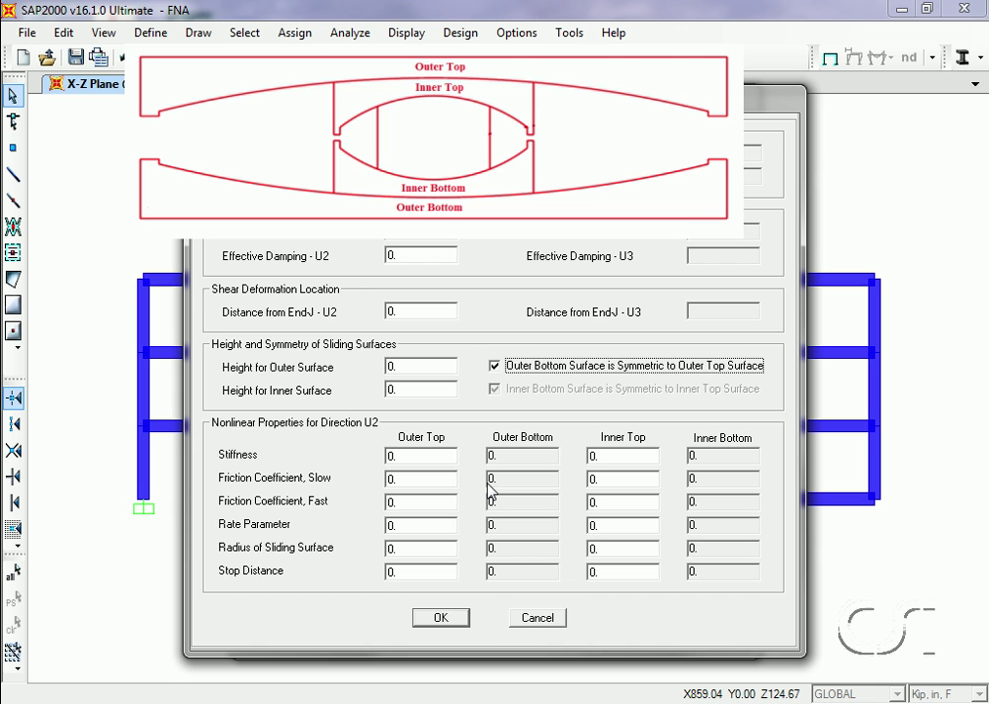
click(495, 366)
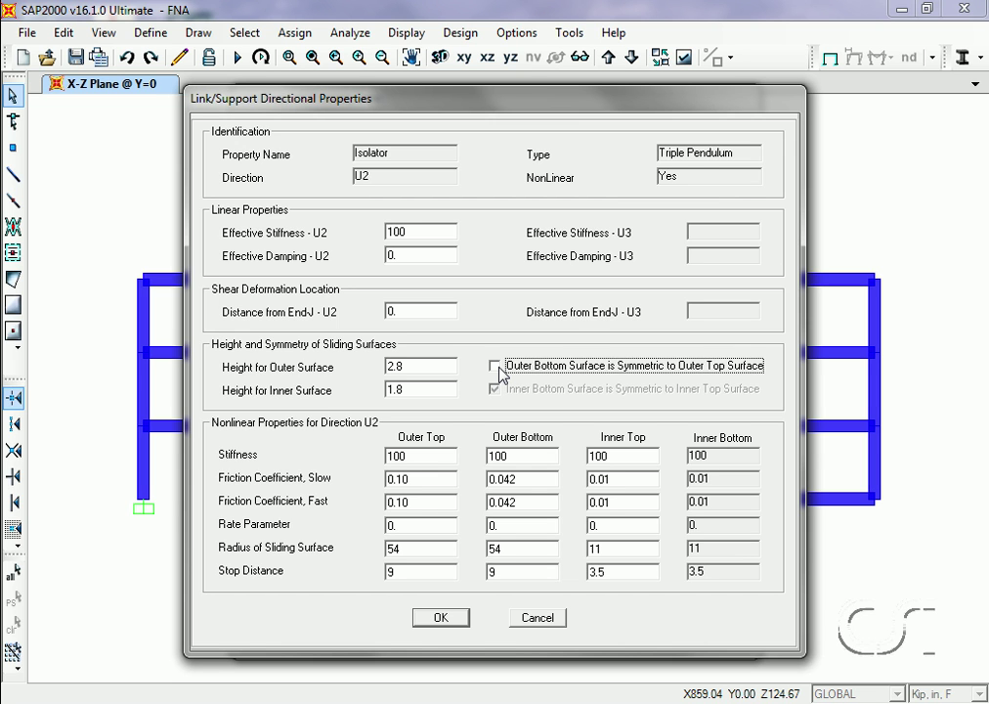
click(441, 617)
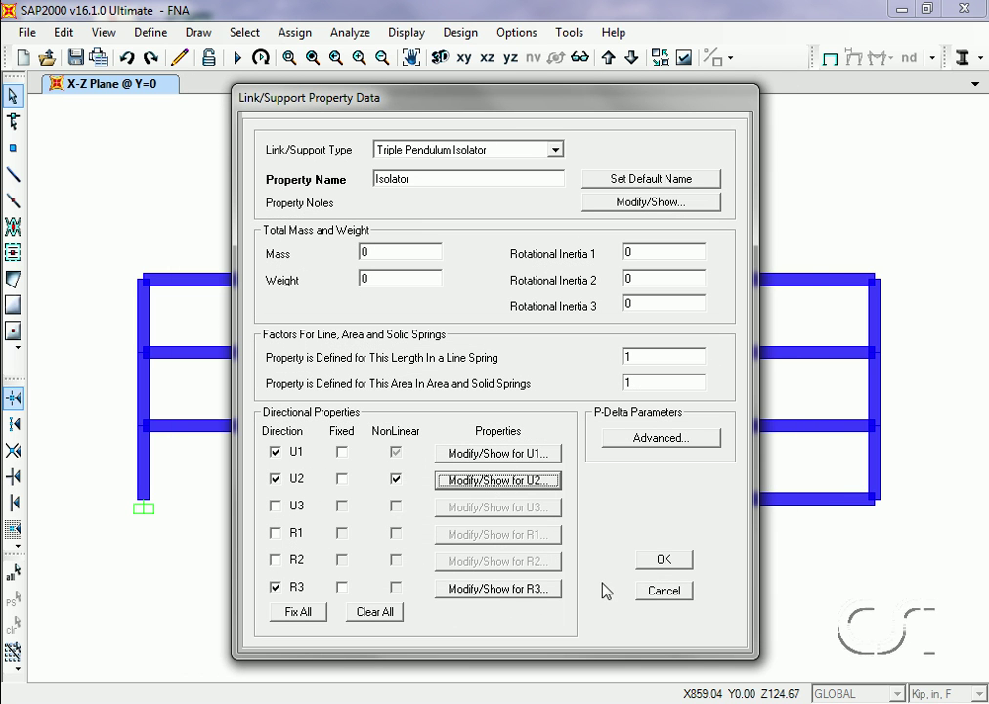
click(663, 559)
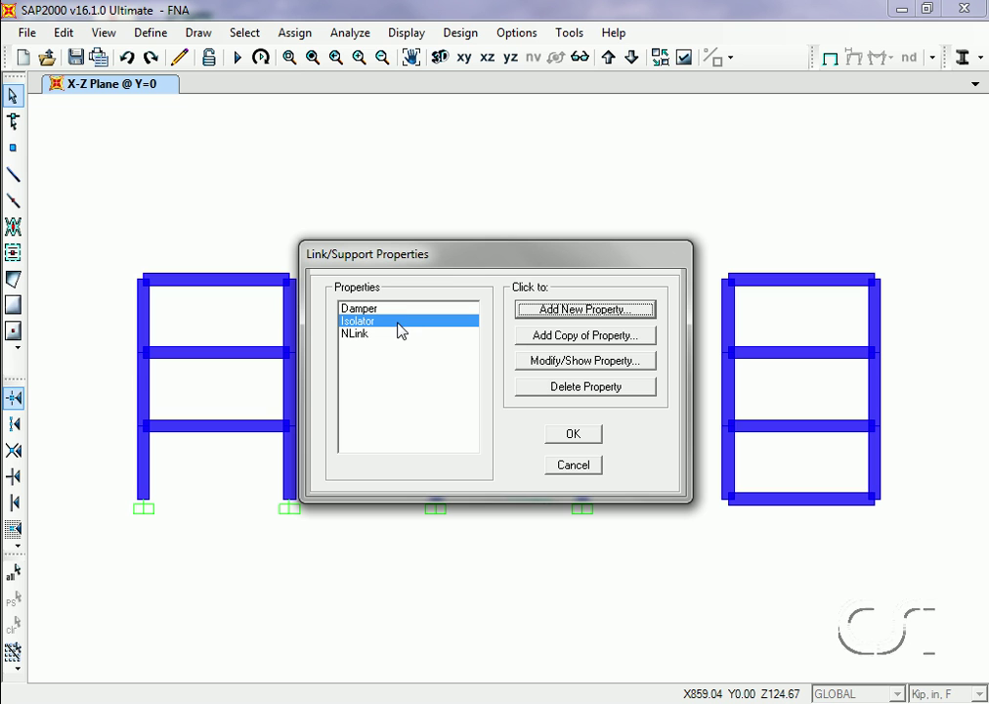
click(574, 436)
click(573, 436)
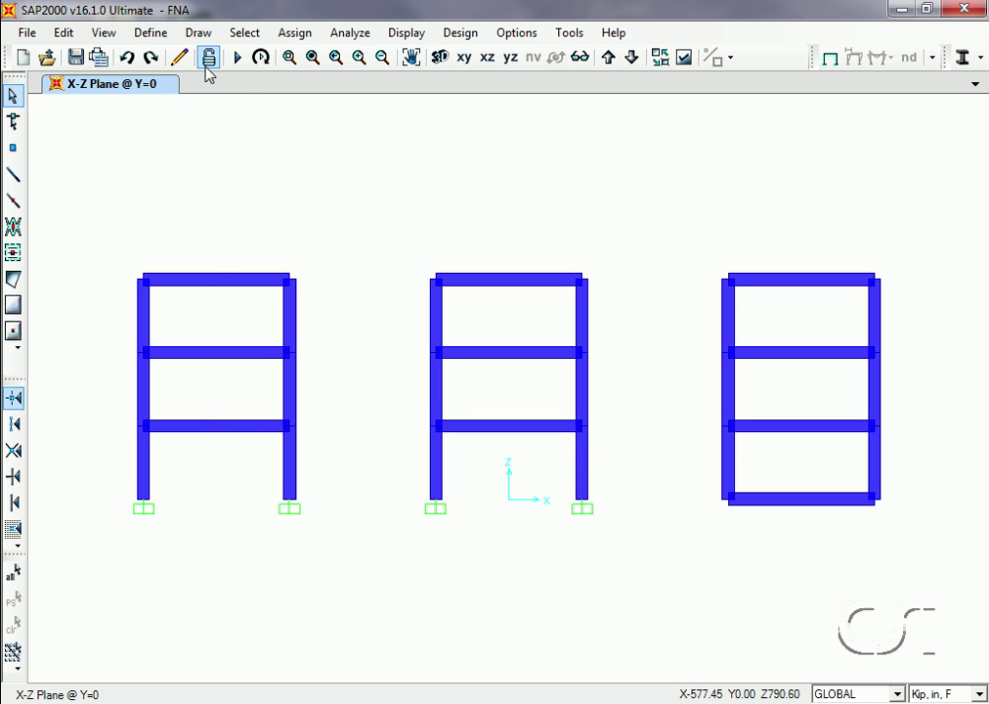
Step: Draw a diagonal two-joint Damper link in each of the middle frame's three stories, from lower-left to upper-right joint
click(197, 34)
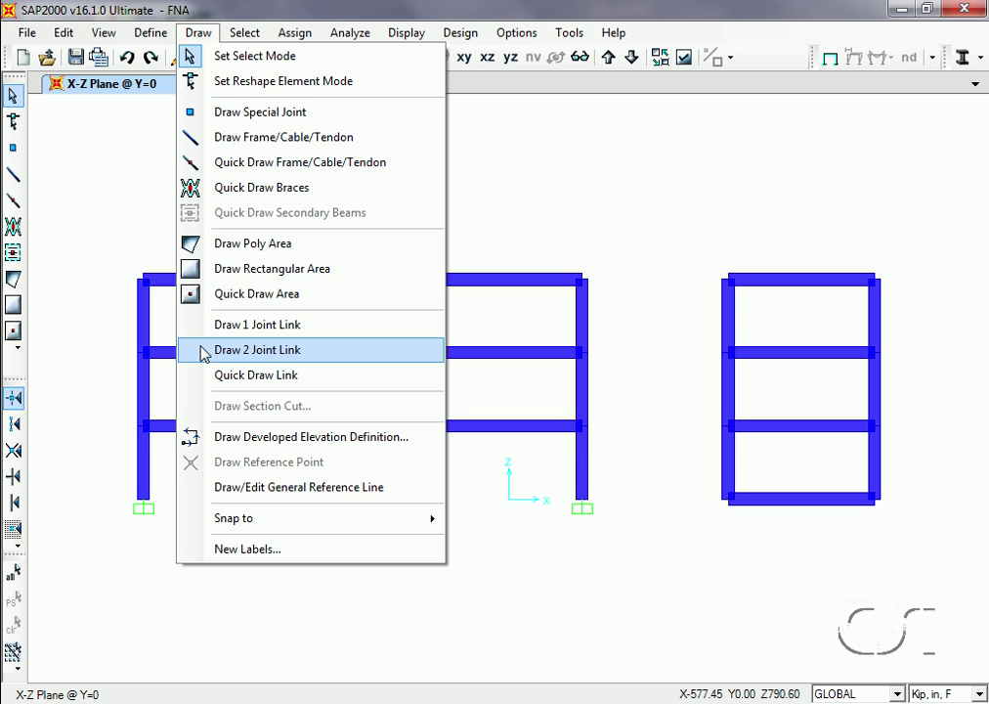
click(302, 361)
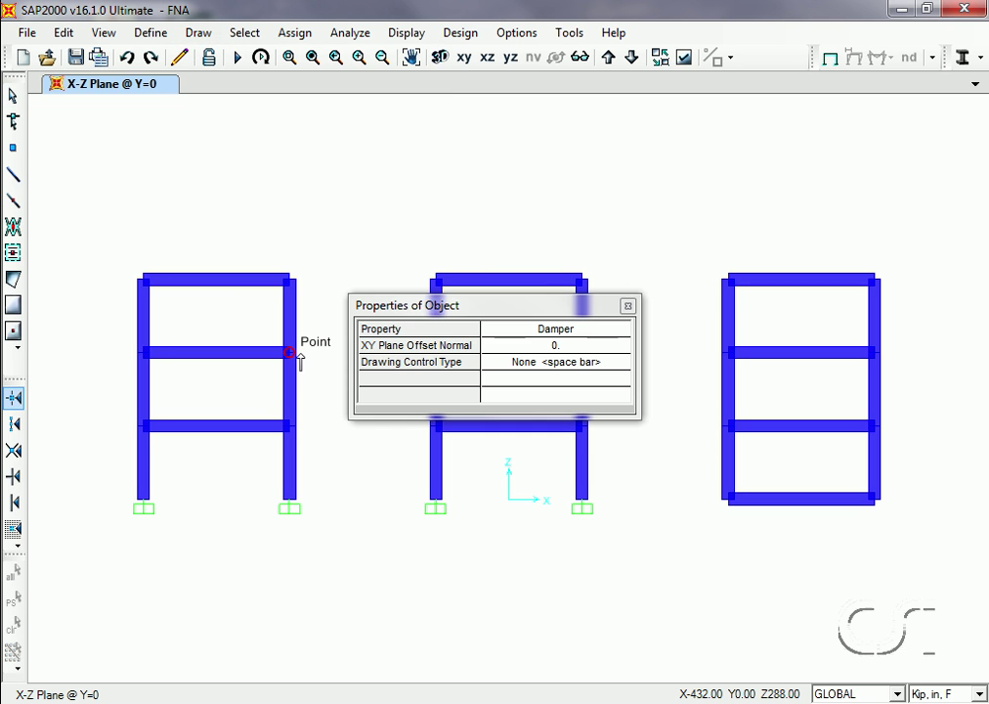
drag(454, 313, 242, 116)
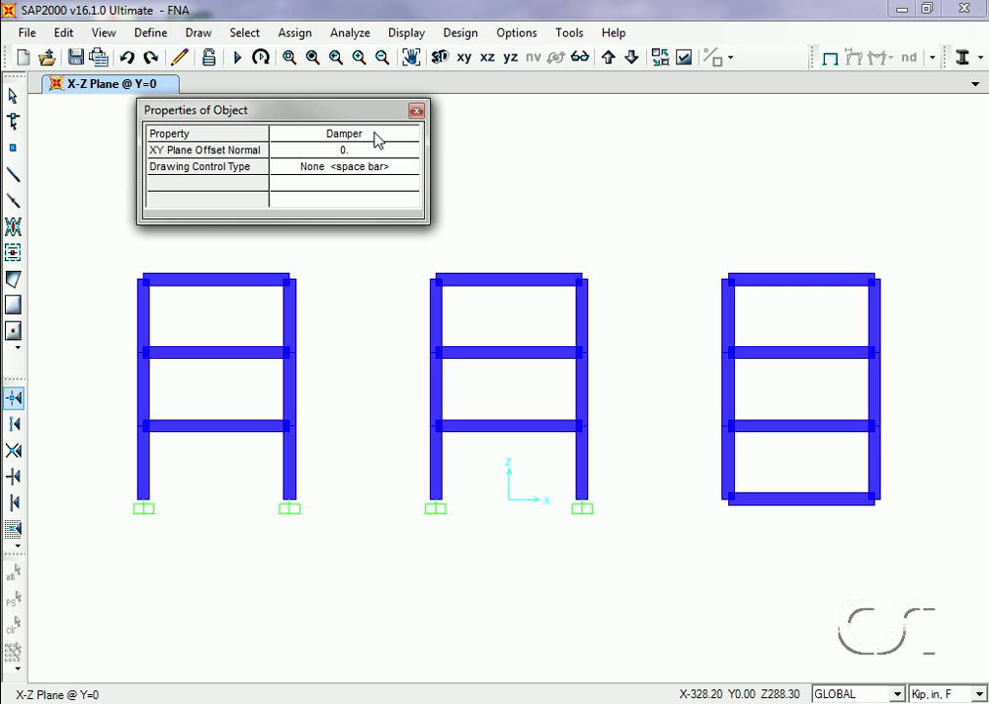
click(436, 506)
click(583, 428)
click(436, 428)
click(581, 352)
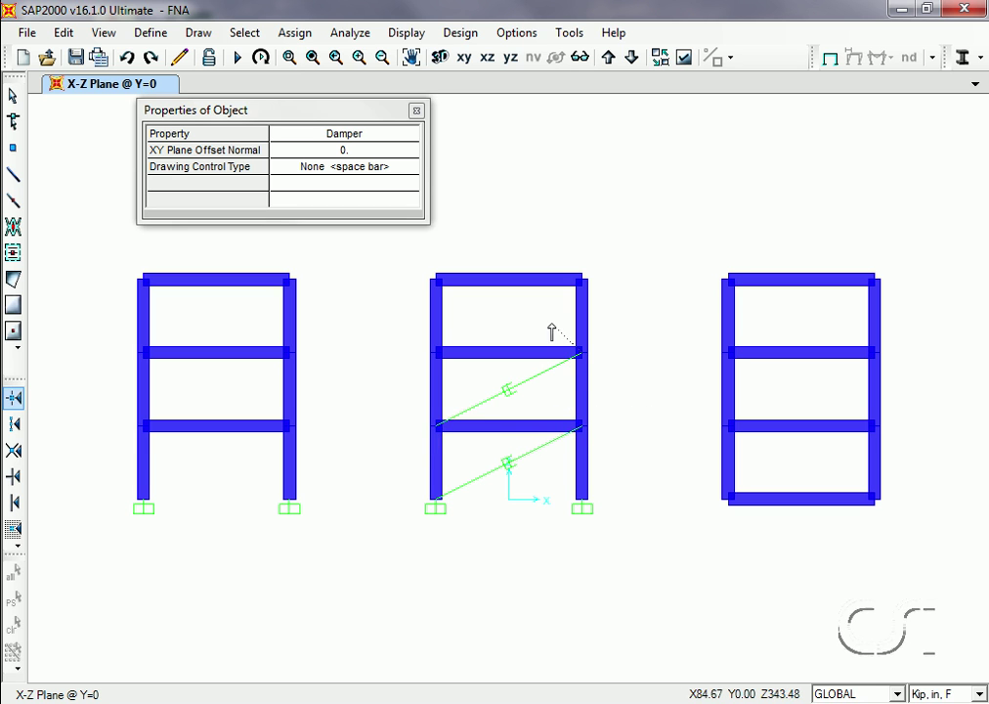
click(436, 352)
click(583, 279)
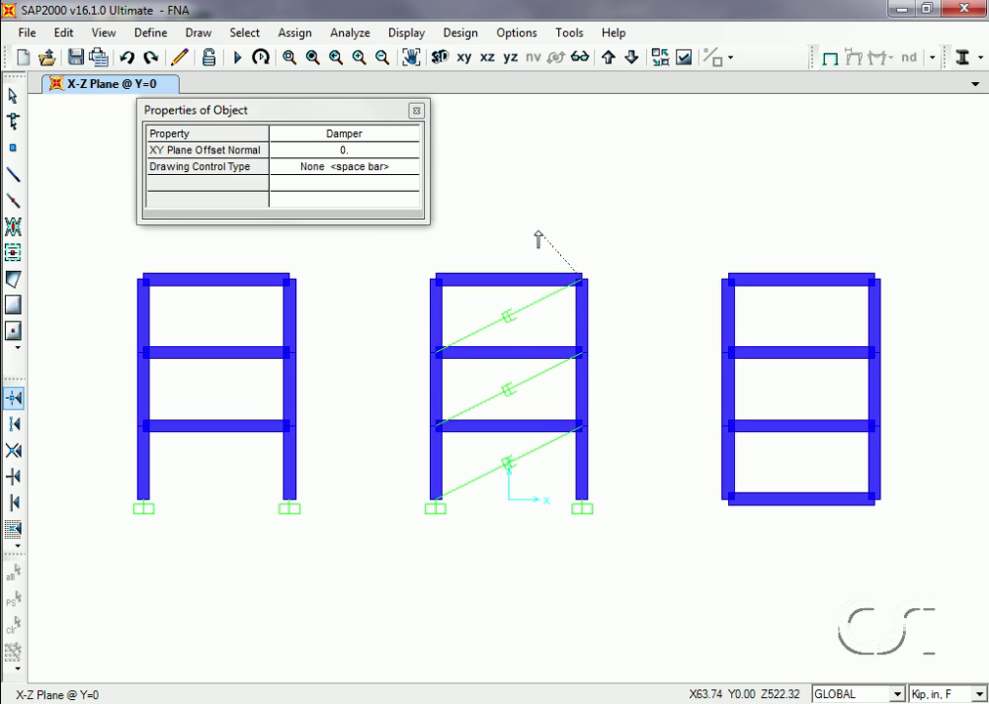
key(Escape)
click(13, 99)
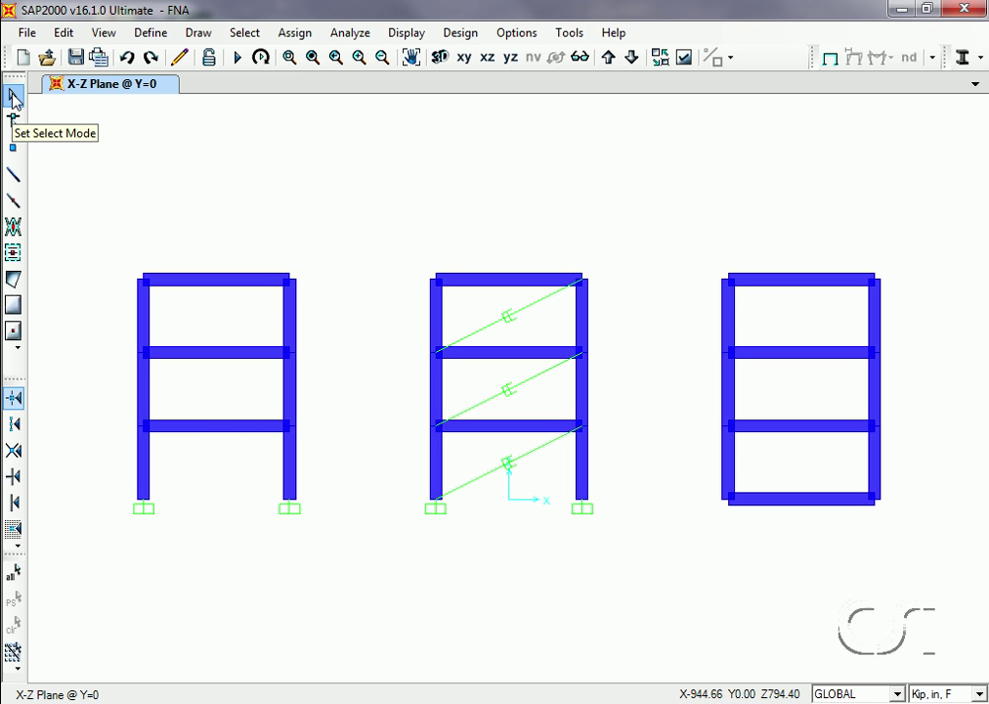
Step: Draw one-joint links with the Isolator property at the two base joints of the frame without supports
click(199, 33)
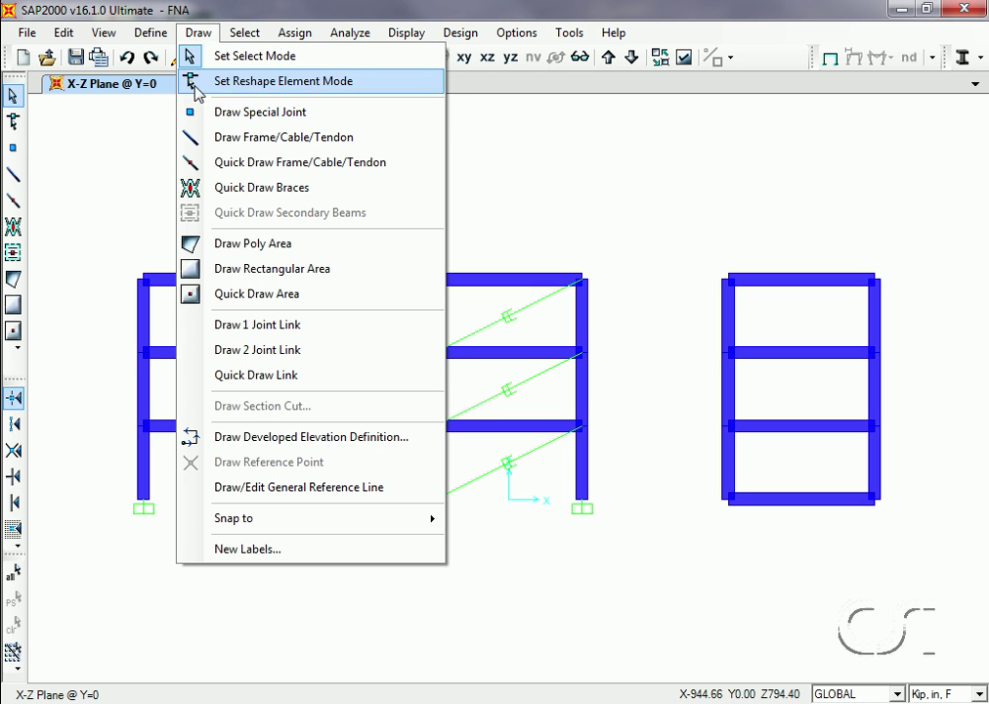
click(317, 331)
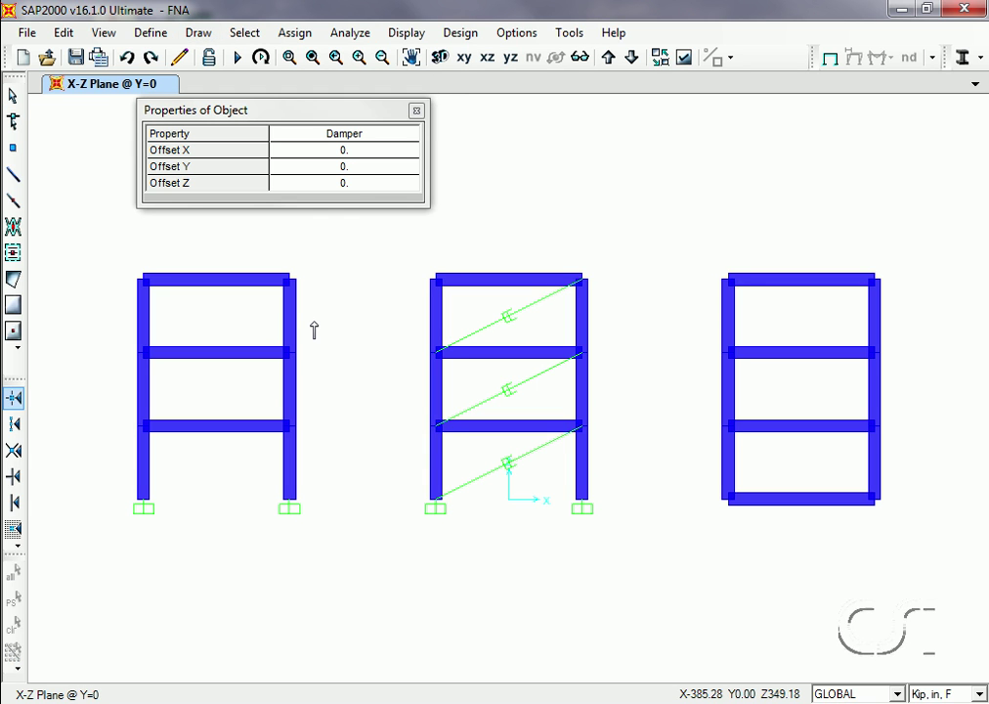
click(357, 143)
click(408, 137)
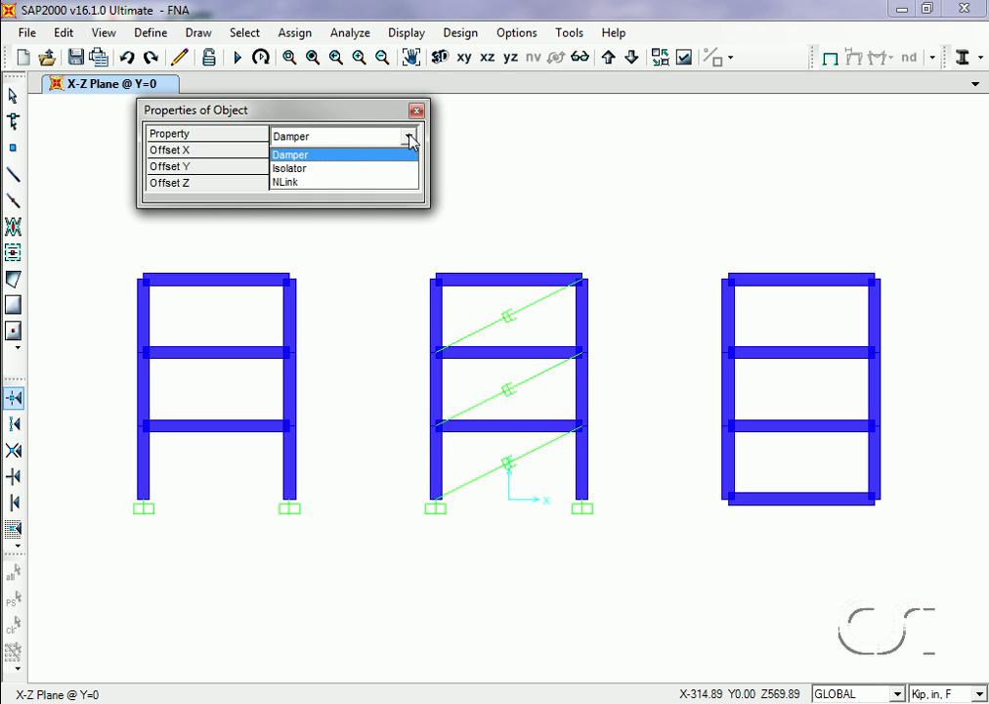
click(310, 170)
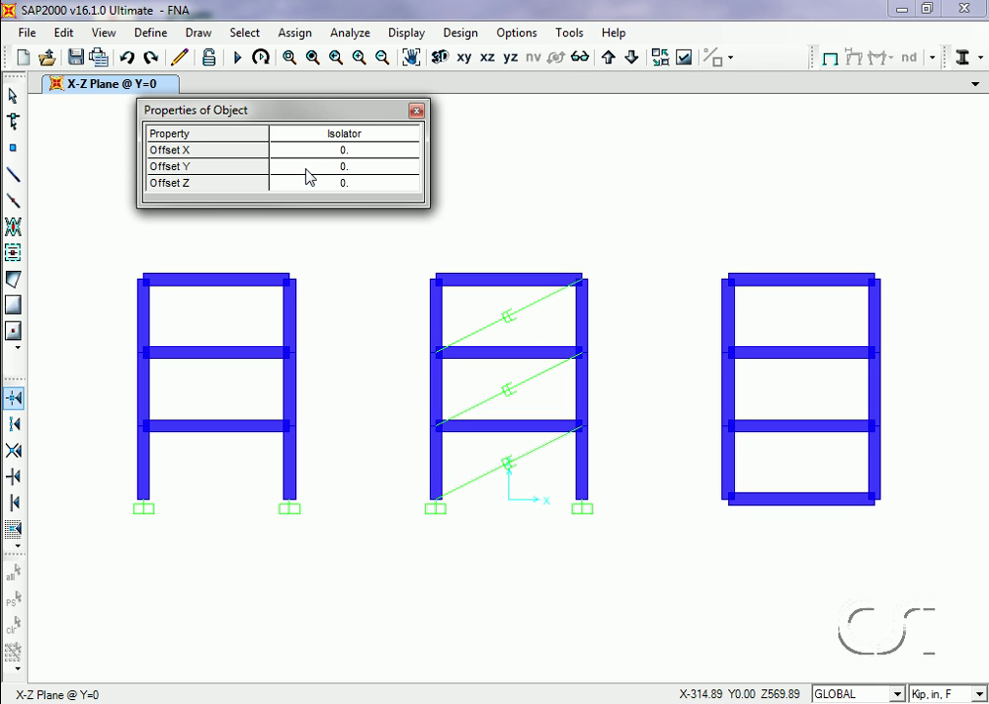
click(730, 500)
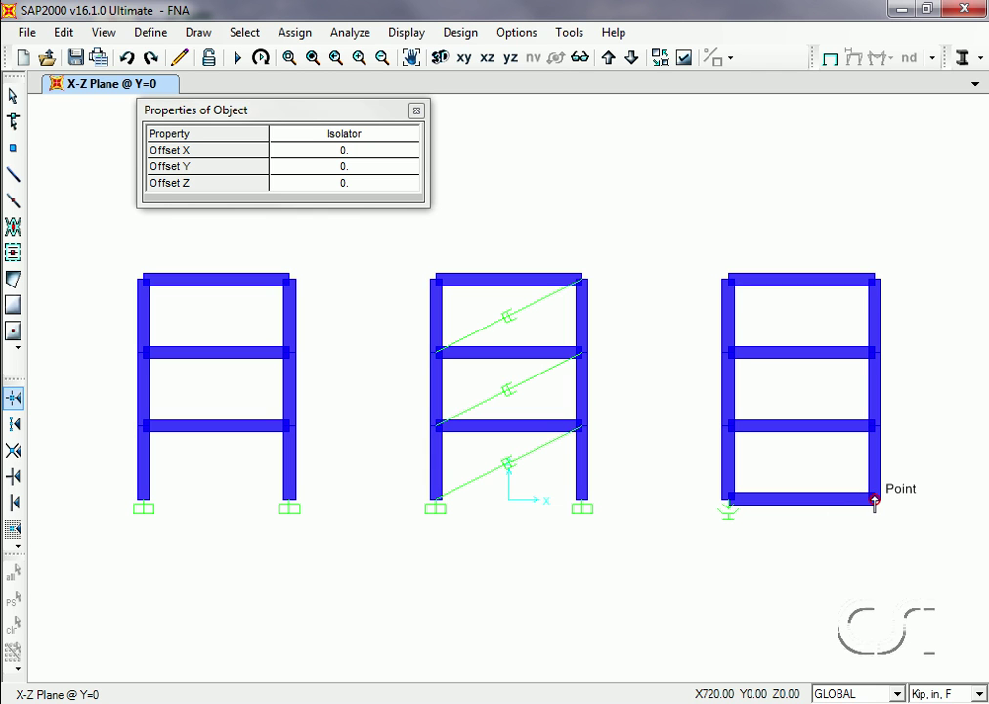
click(875, 501)
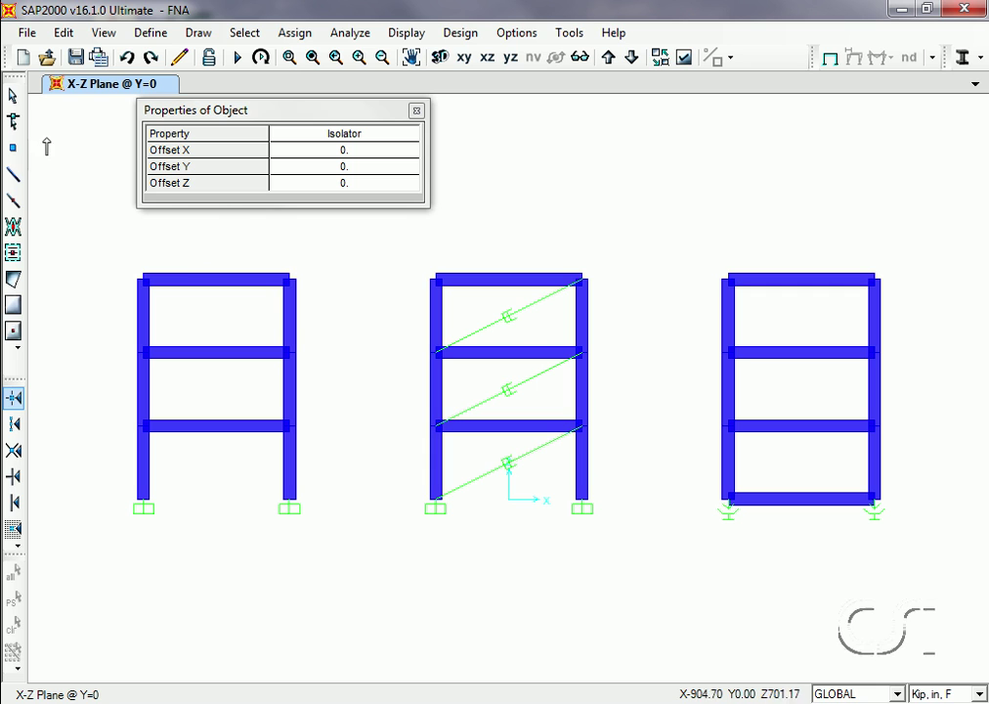
click(12, 98)
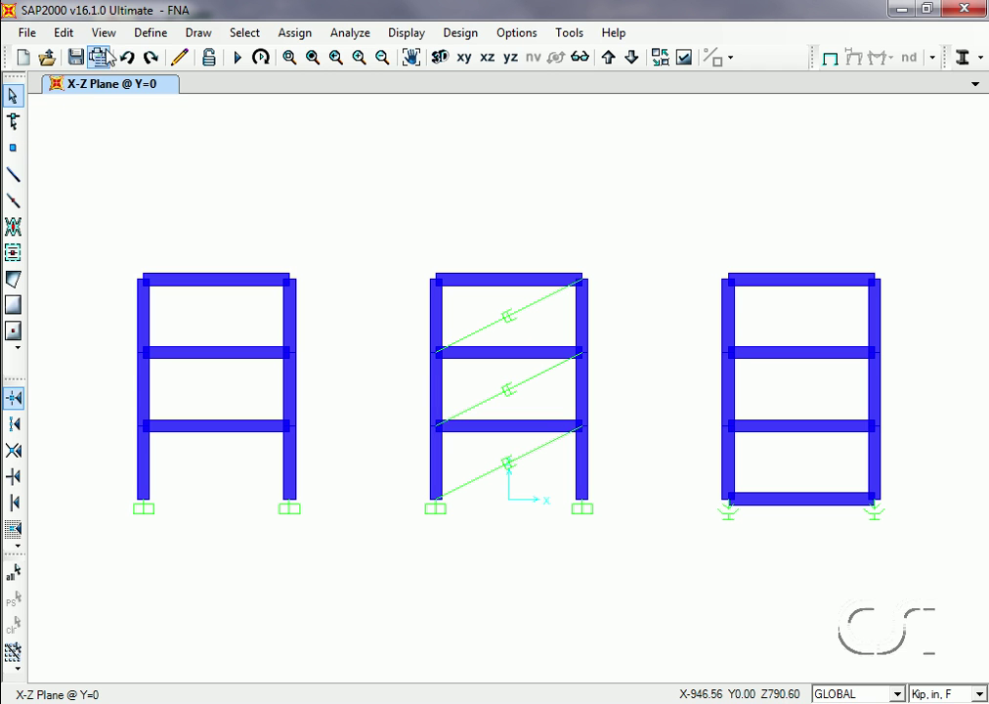
Step: Add a time history function of the From File type and name it ElCentro
click(148, 33)
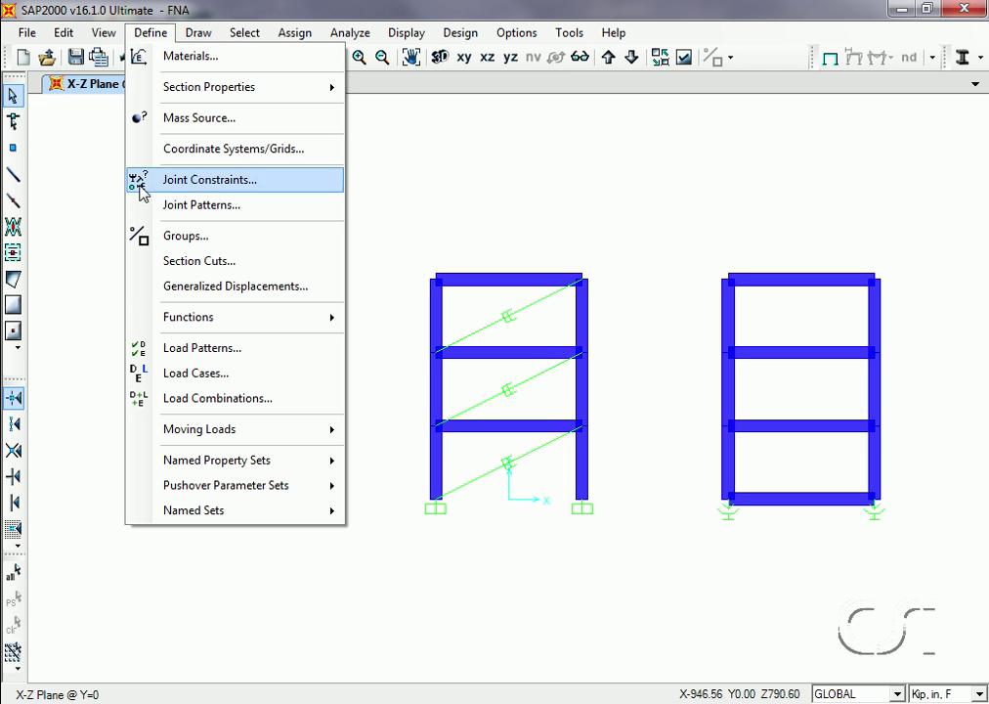
mouse_move(309, 321)
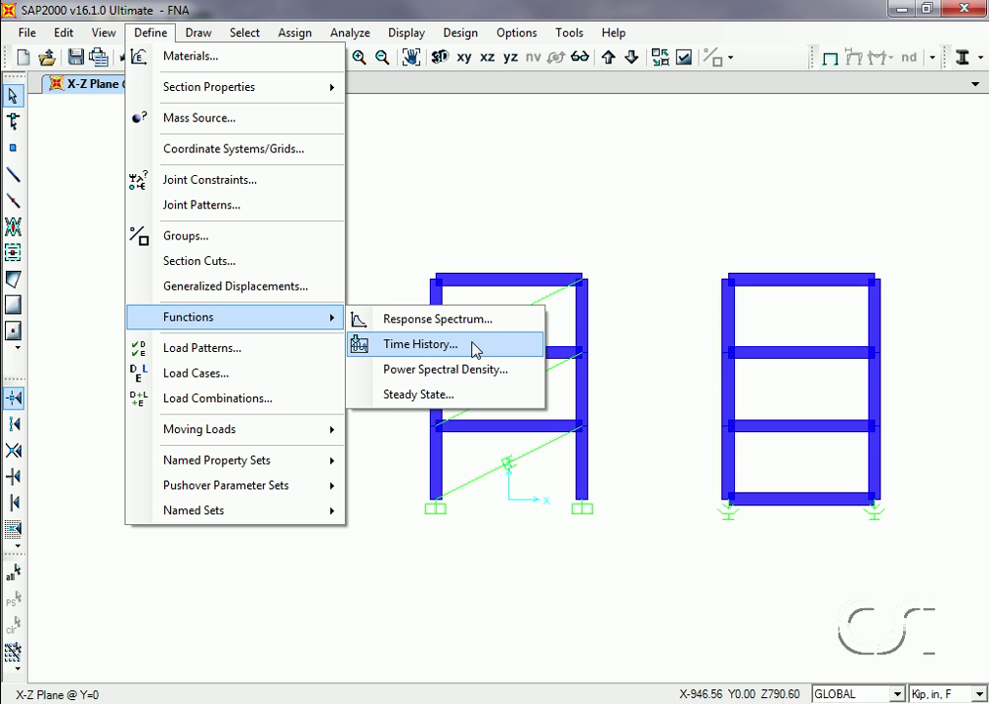
click(476, 350)
click(531, 312)
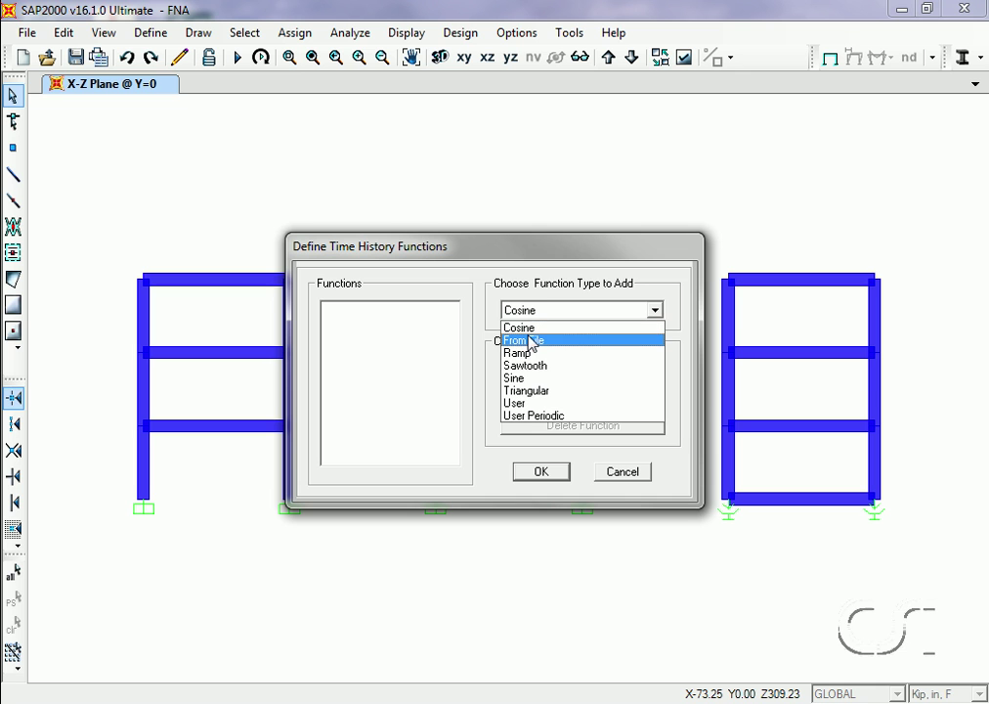
click(531, 342)
click(571, 367)
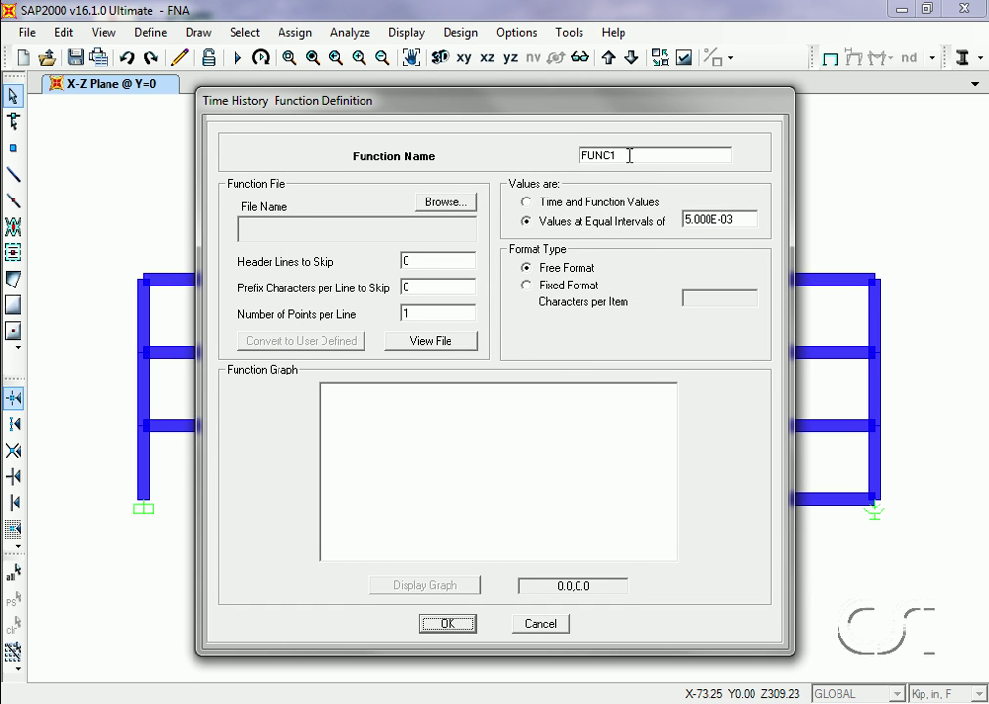
double_click(630, 151)
text(ElCentro)
Step: Load the ELCENTRO data file from the Time History Functions folder, showing all file types
click(449, 202)
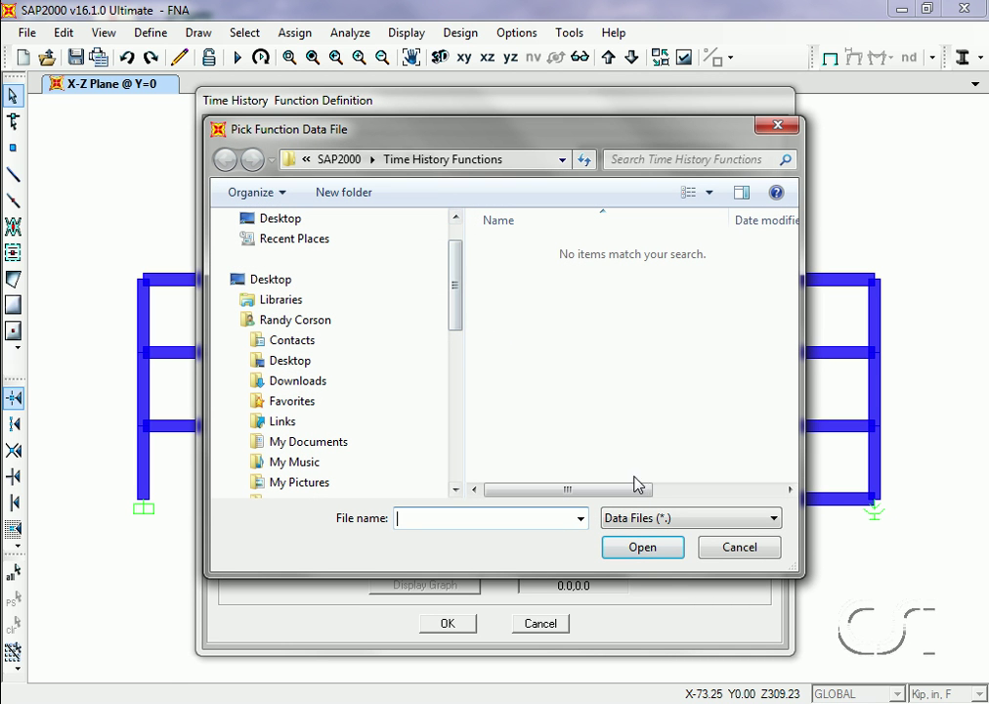
click(651, 519)
click(638, 565)
click(544, 453)
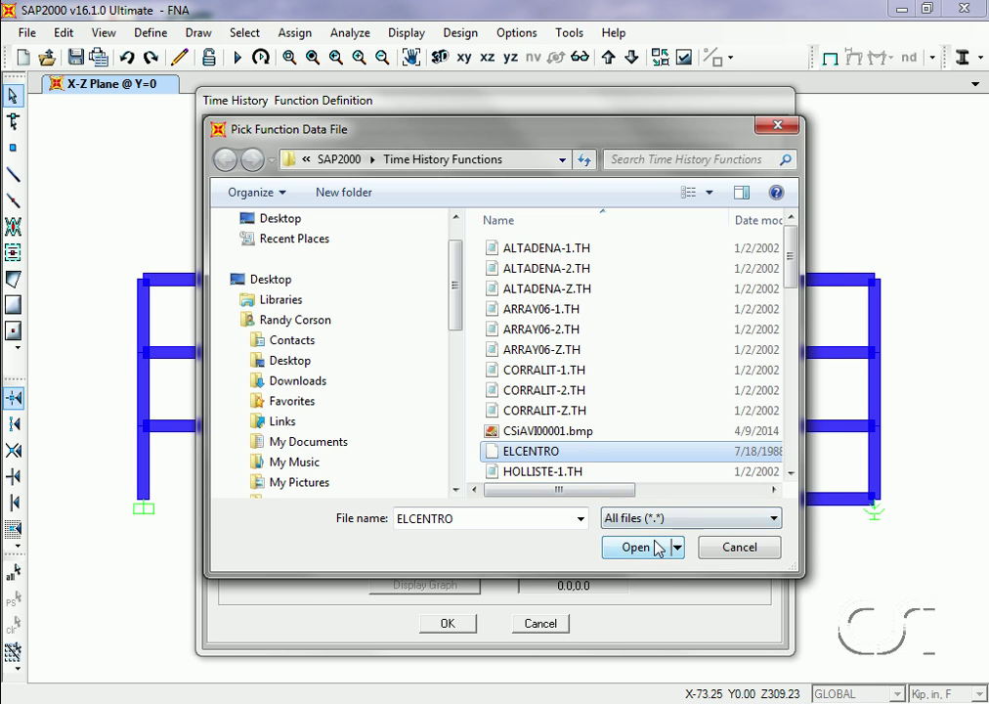
click(636, 547)
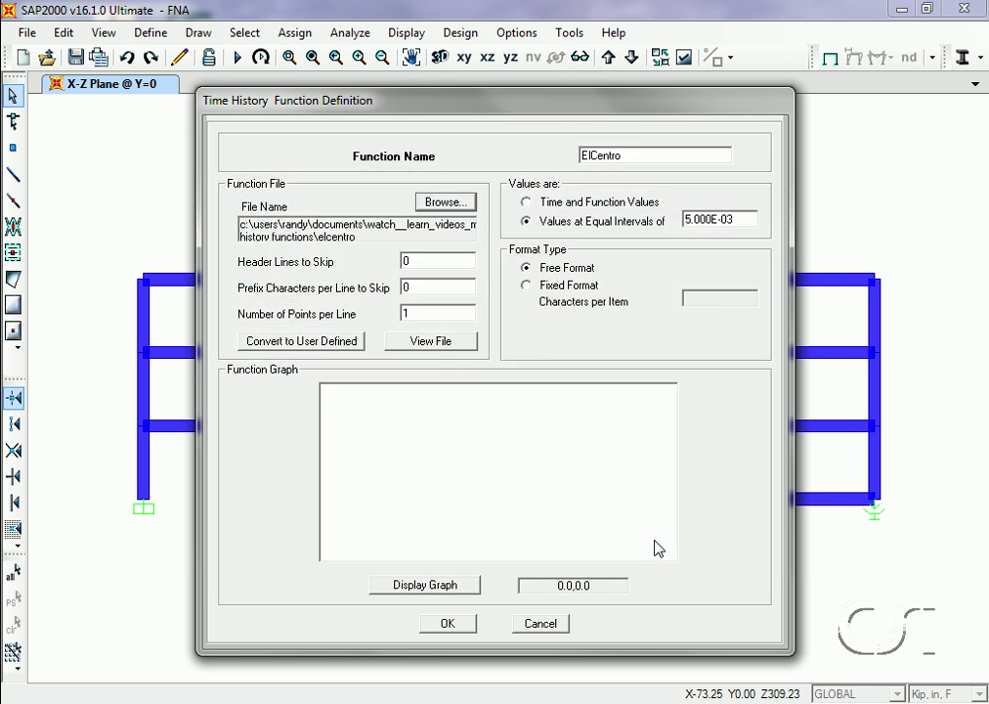
Step: Set the ElCentro function to time and function values with 3 points per line, display its graph and accept the definition
click(543, 202)
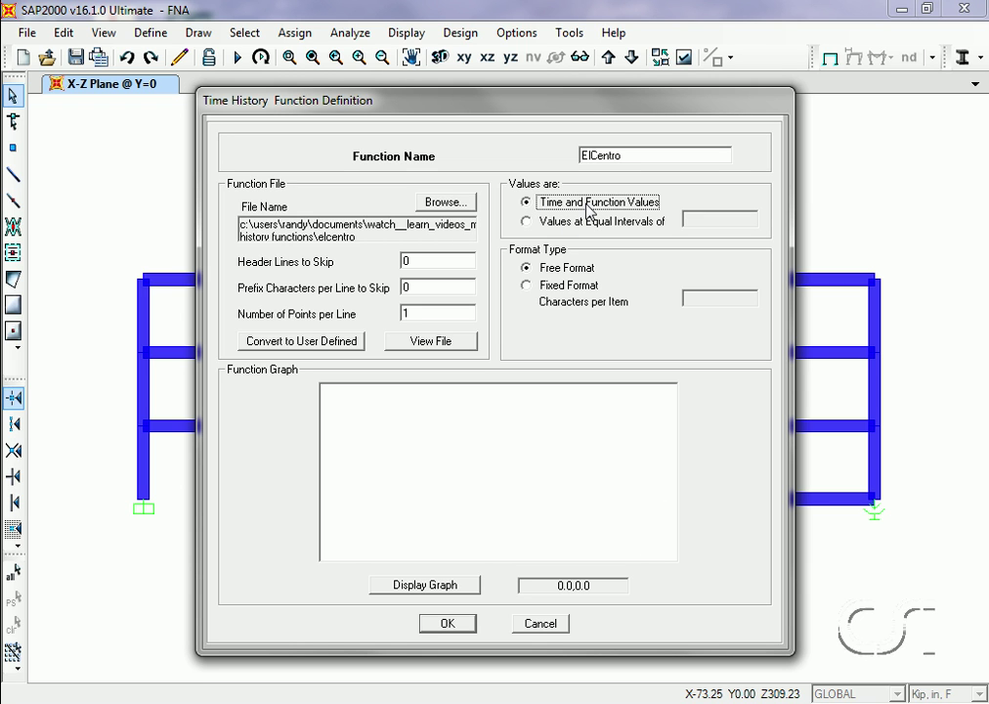
double_click(436, 318)
text(3)
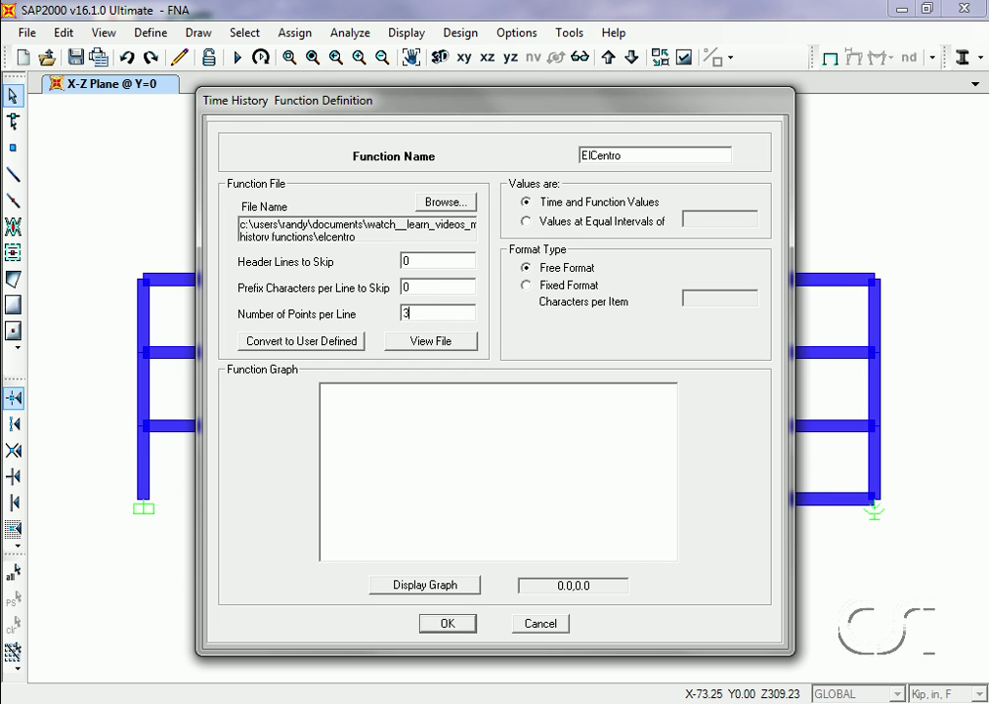
click(424, 586)
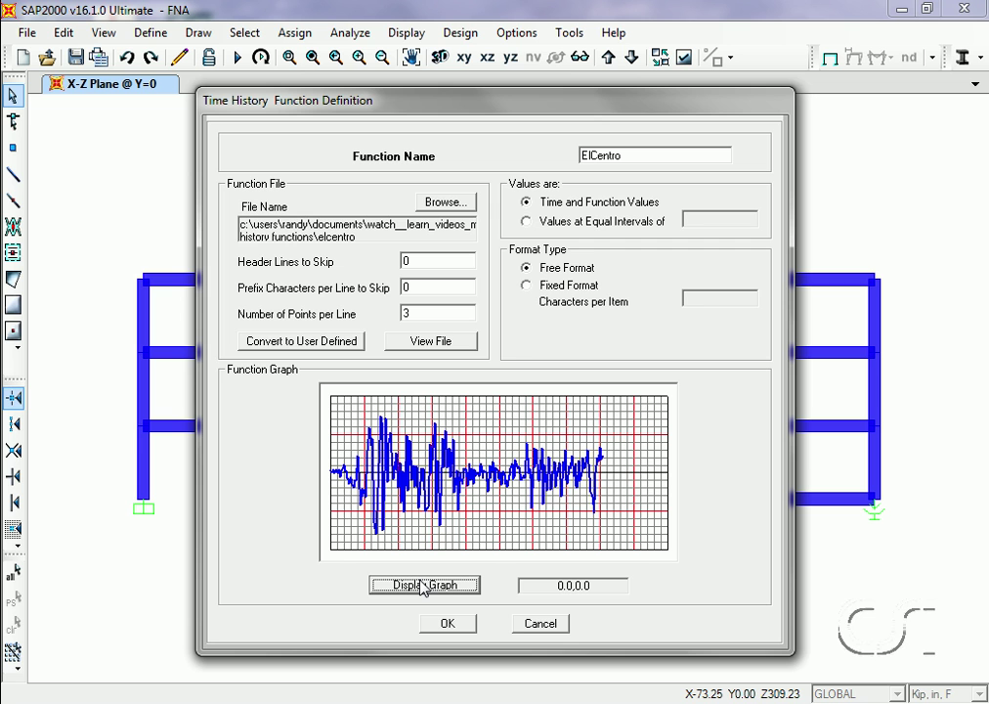
click(446, 625)
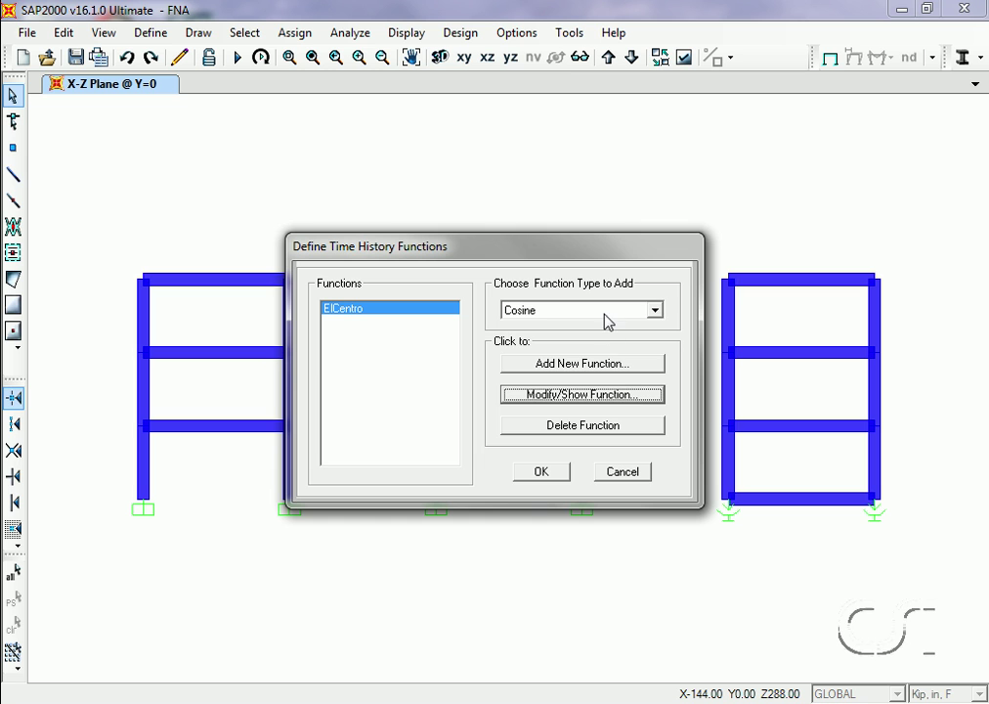
Step: Add a time history function of the Ramp type and name it Ramp
click(606, 311)
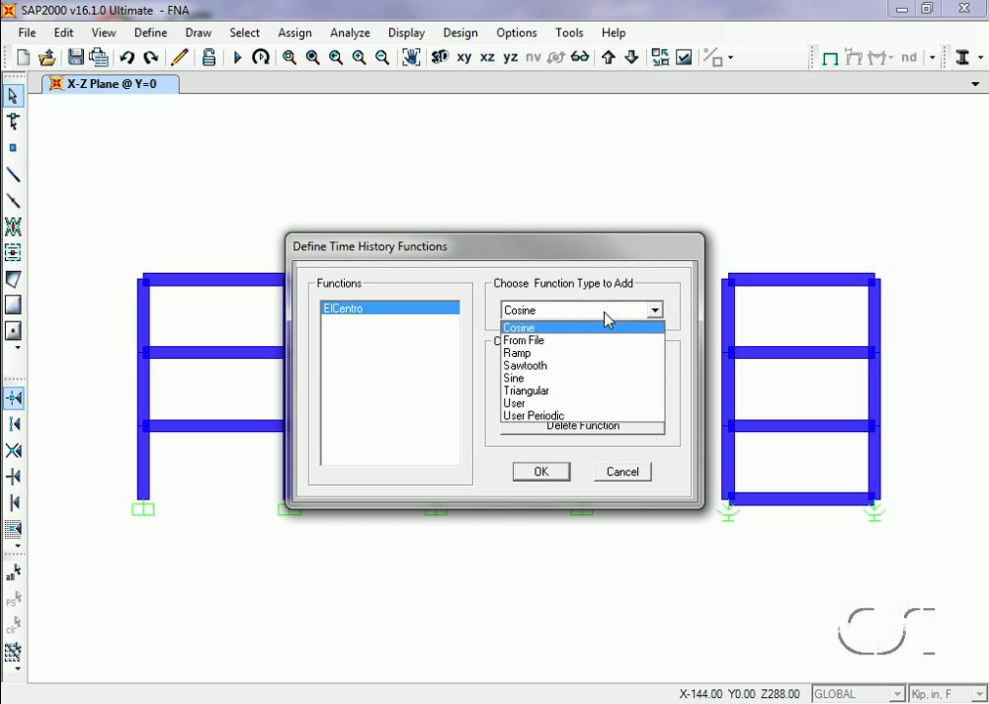
click(538, 355)
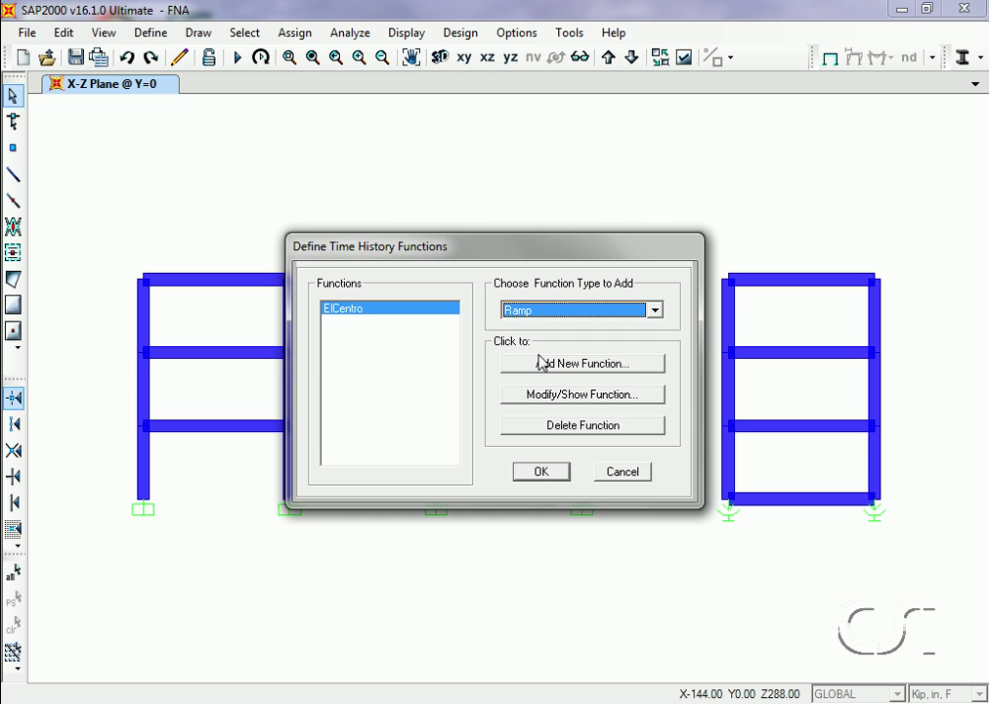
click(578, 367)
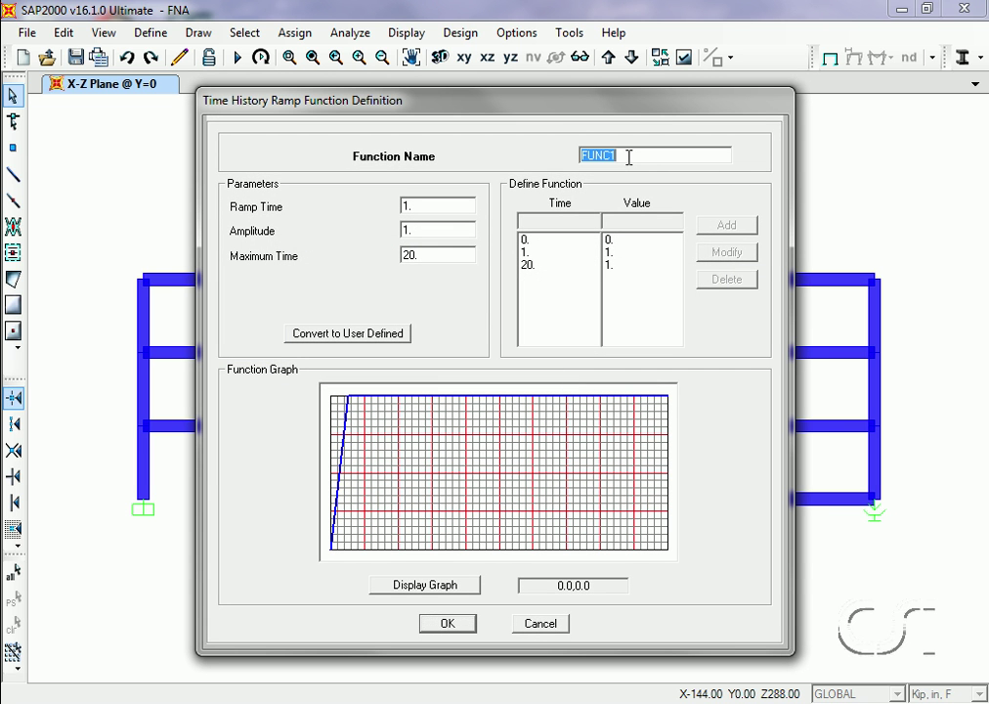
text(Ramp)
Step: Set the Ramp function's ramp time to 10 and accept the time history function definitions
click(528, 252)
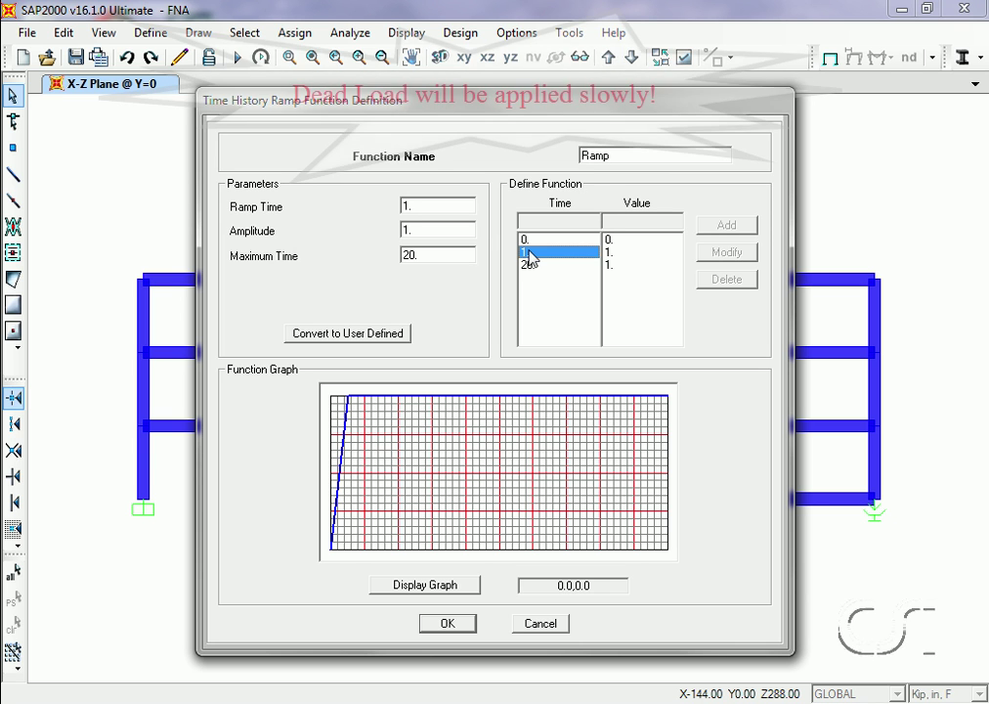
double_click(418, 207)
text(10)
double_click(421, 229)
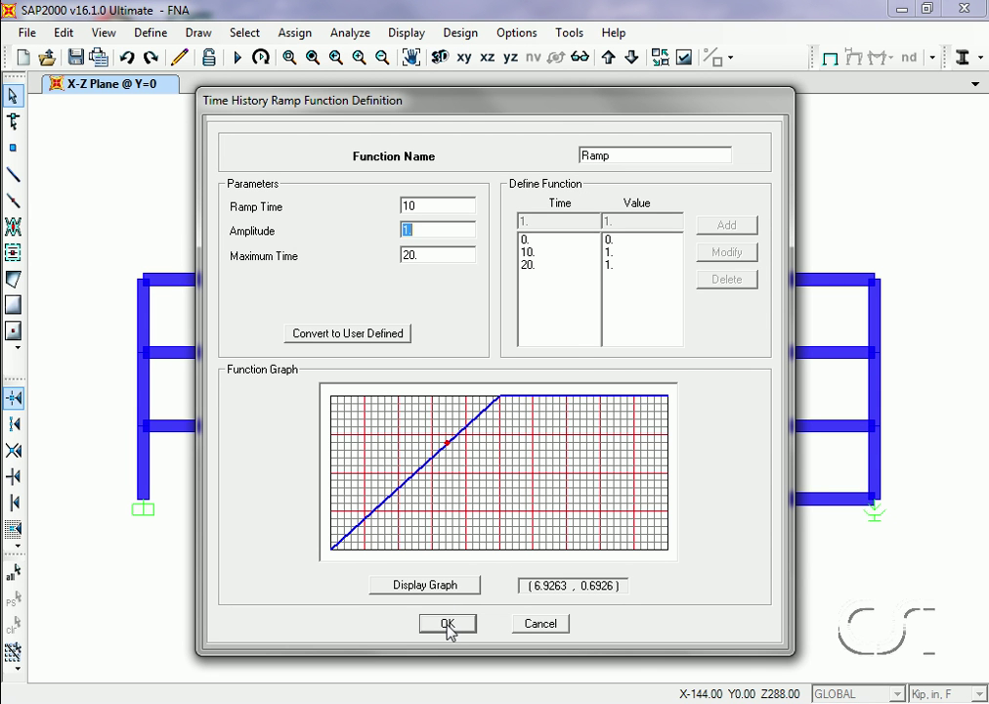
click(446, 624)
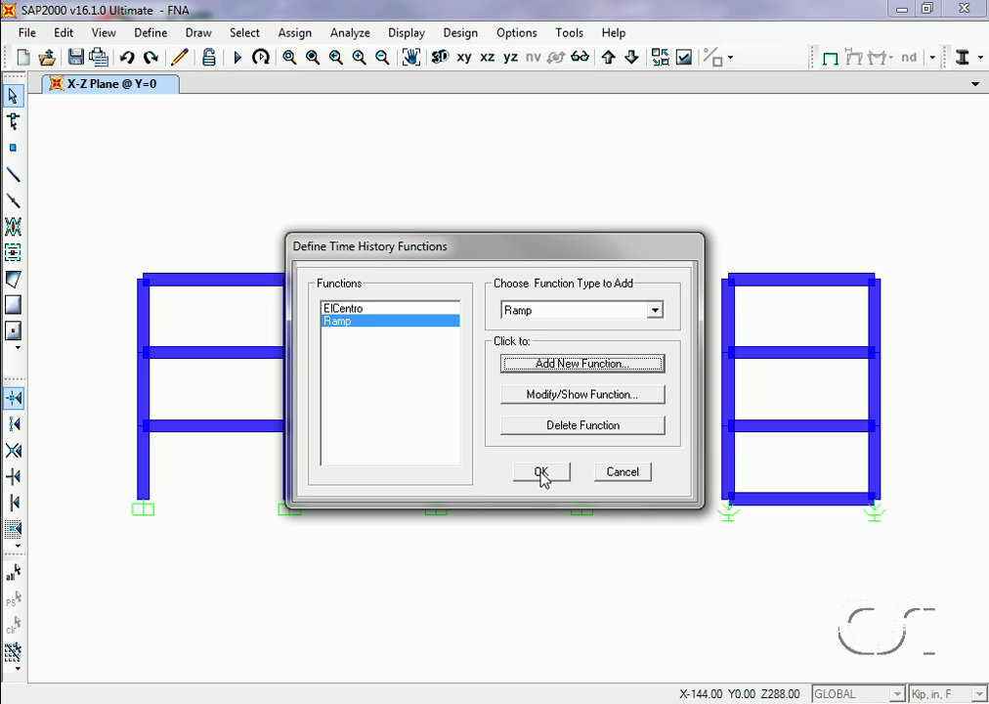
click(542, 472)
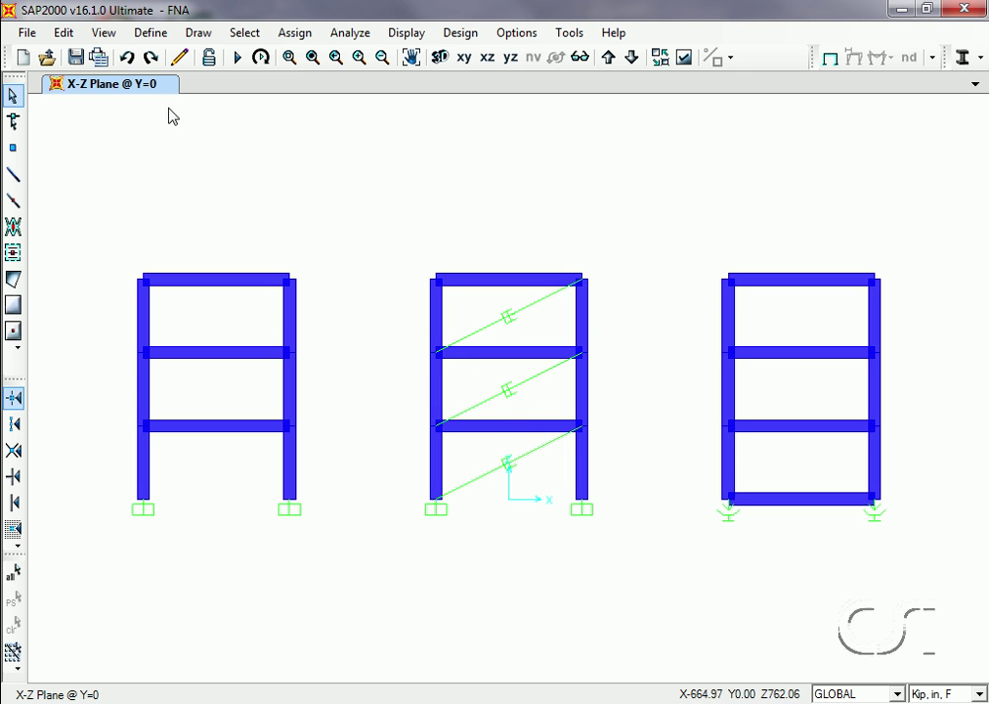
Step: Open the MODAL load case for modification and rename it MODAL_Ritz
click(150, 32)
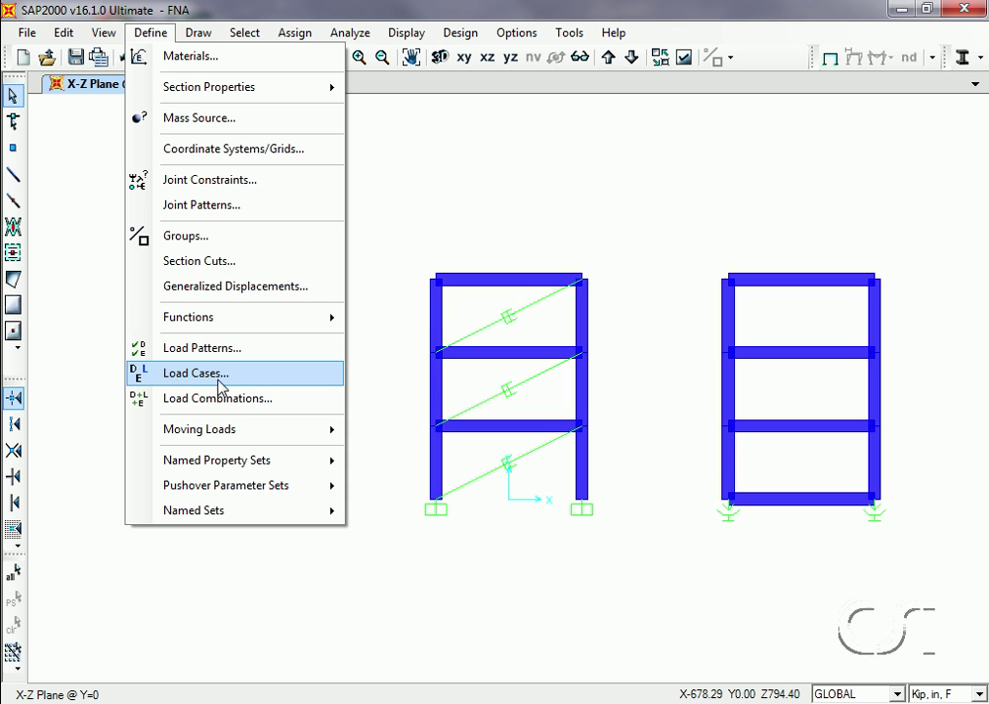
click(224, 387)
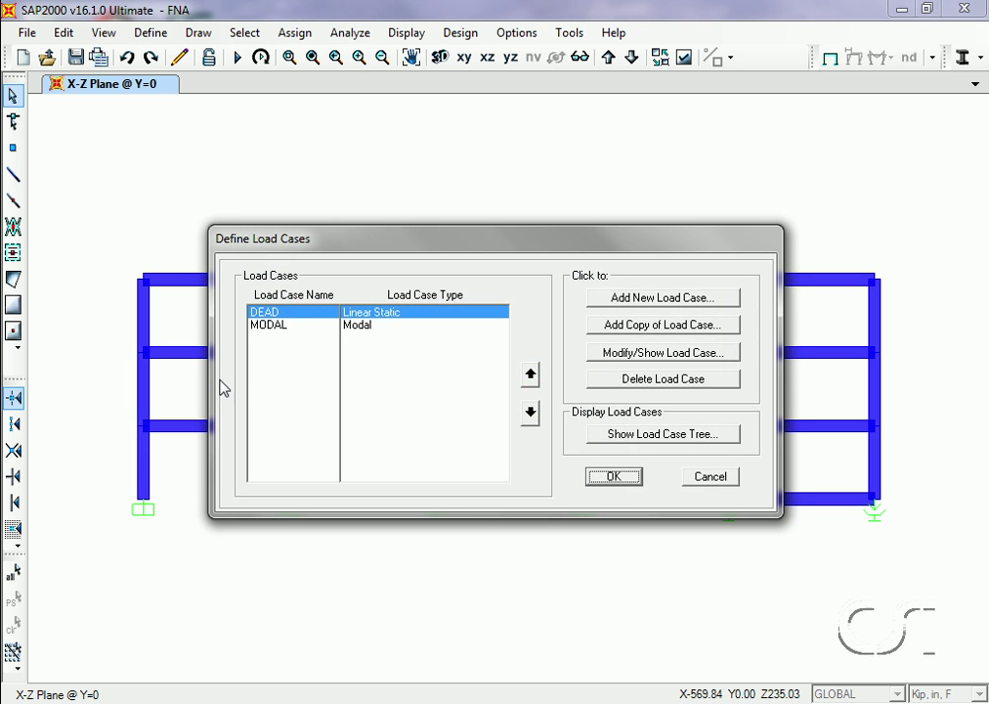
click(282, 330)
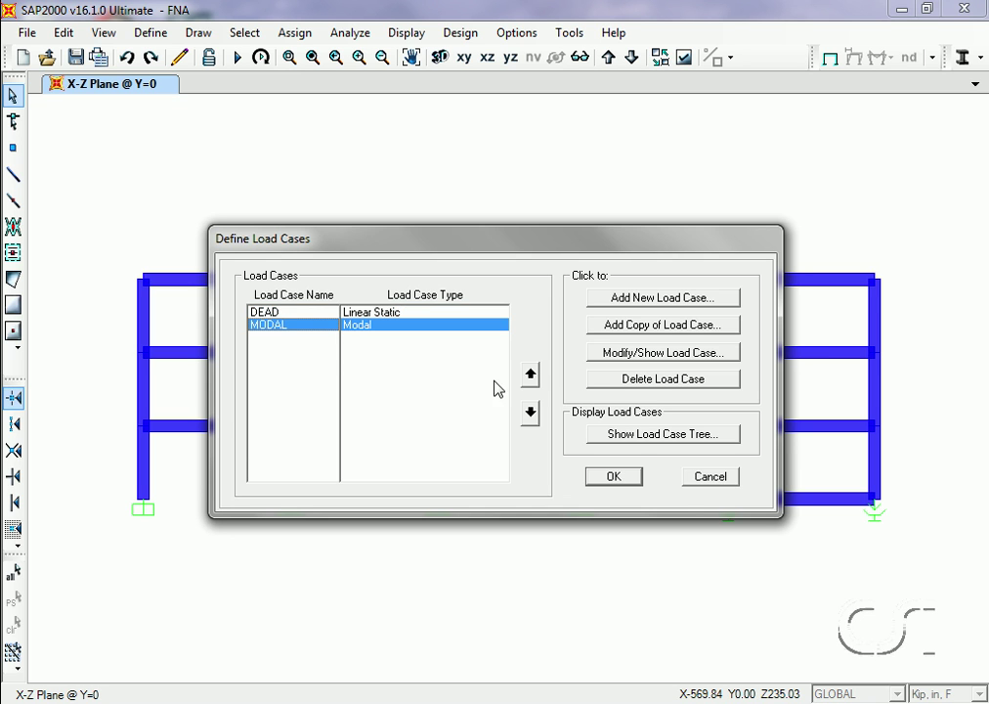
click(650, 356)
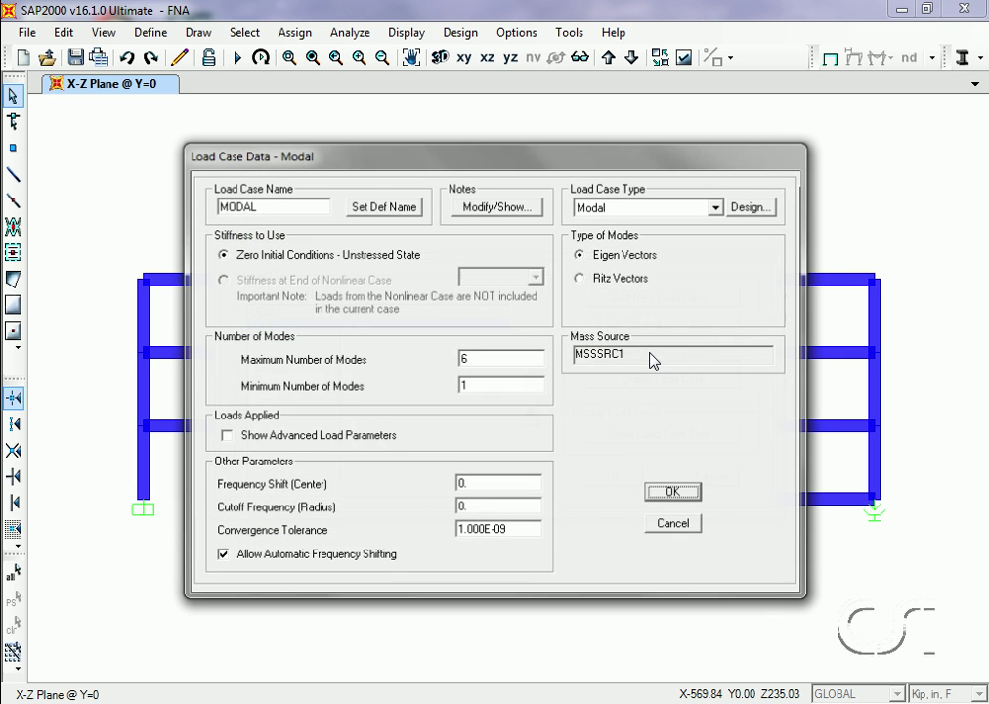
double_click(277, 206)
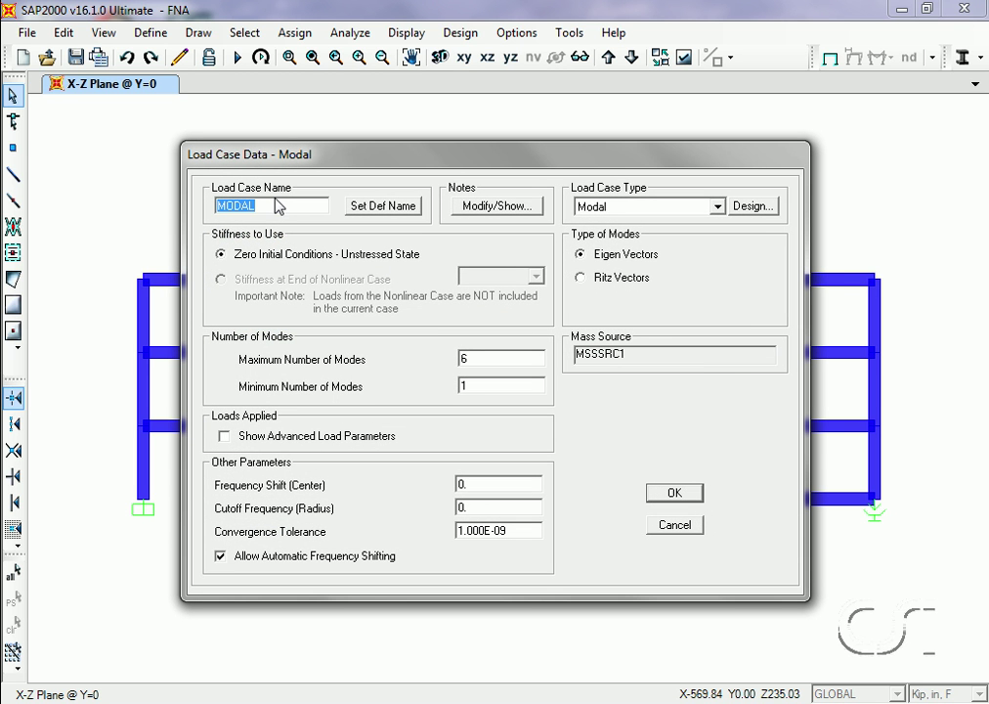
click(275, 201)
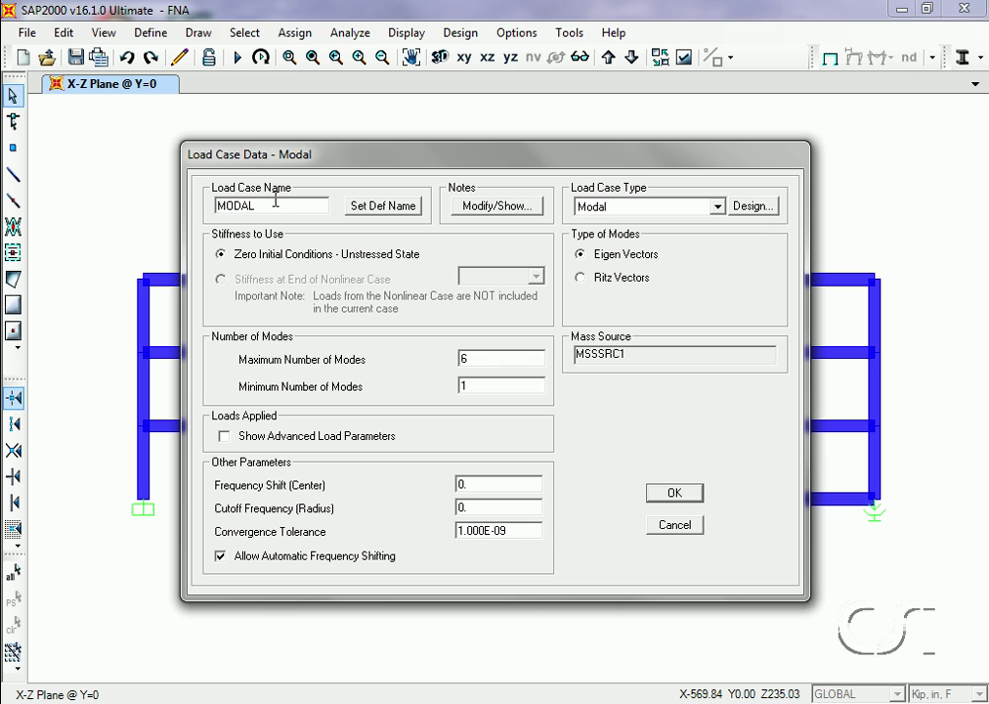
text(_Ritz)
Step: Switch the modal case to Ritz vectors and set the maximum number of modes to 40
click(581, 279)
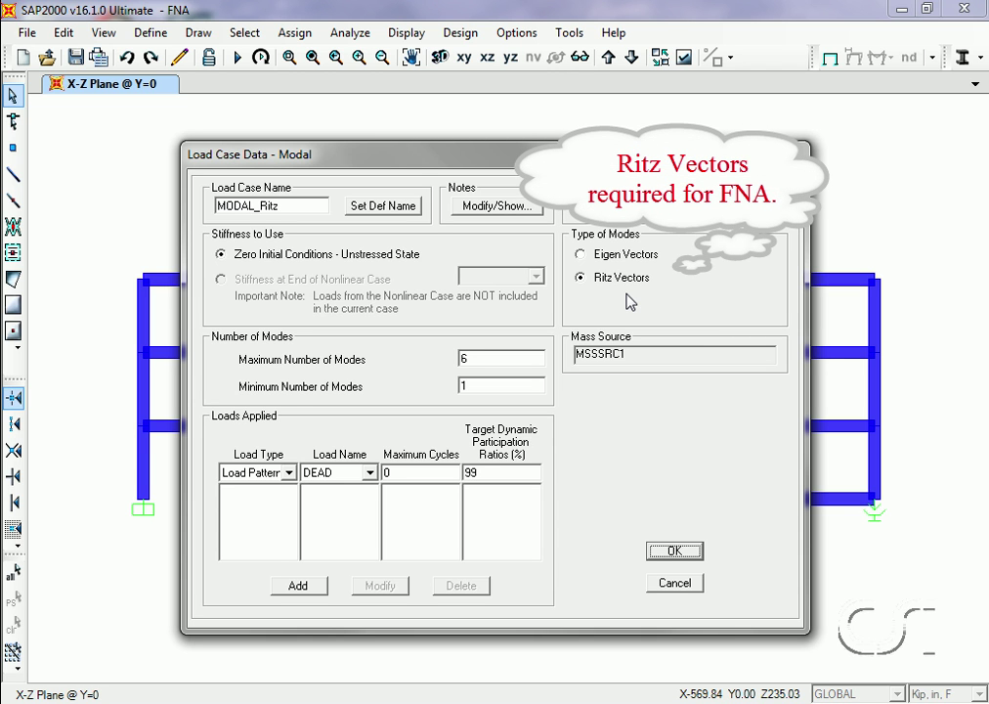
double_click(491, 356)
text(40)
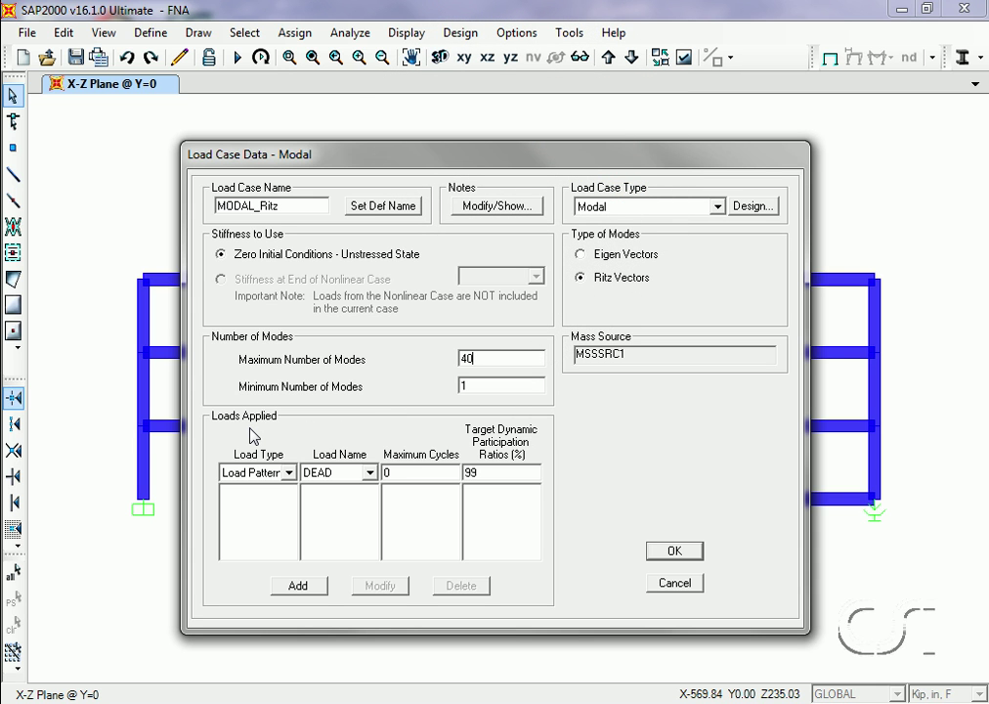
Step: Add a UX acceleration load with a target dynamic participation ratio of 0 to the Ritz modal case
click(288, 472)
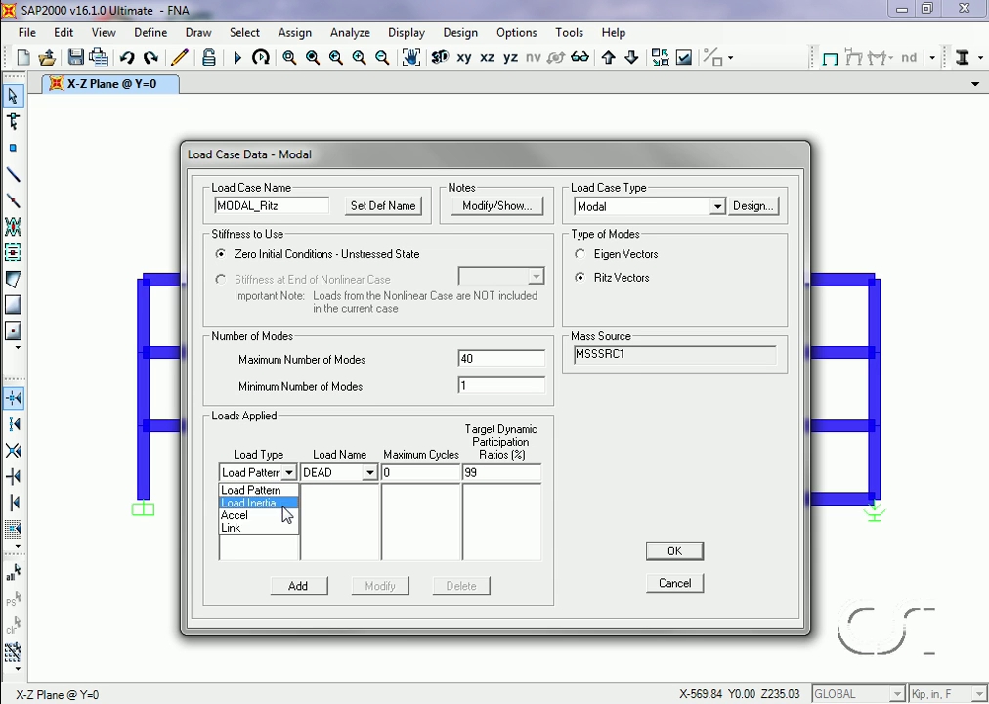
click(281, 515)
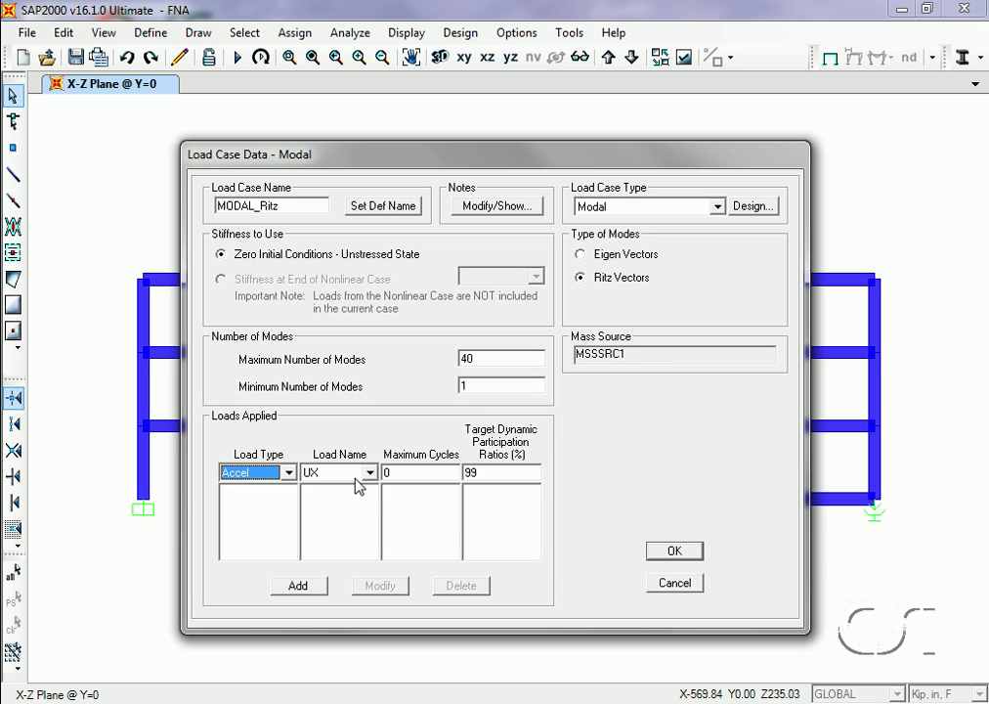
double_click(487, 477)
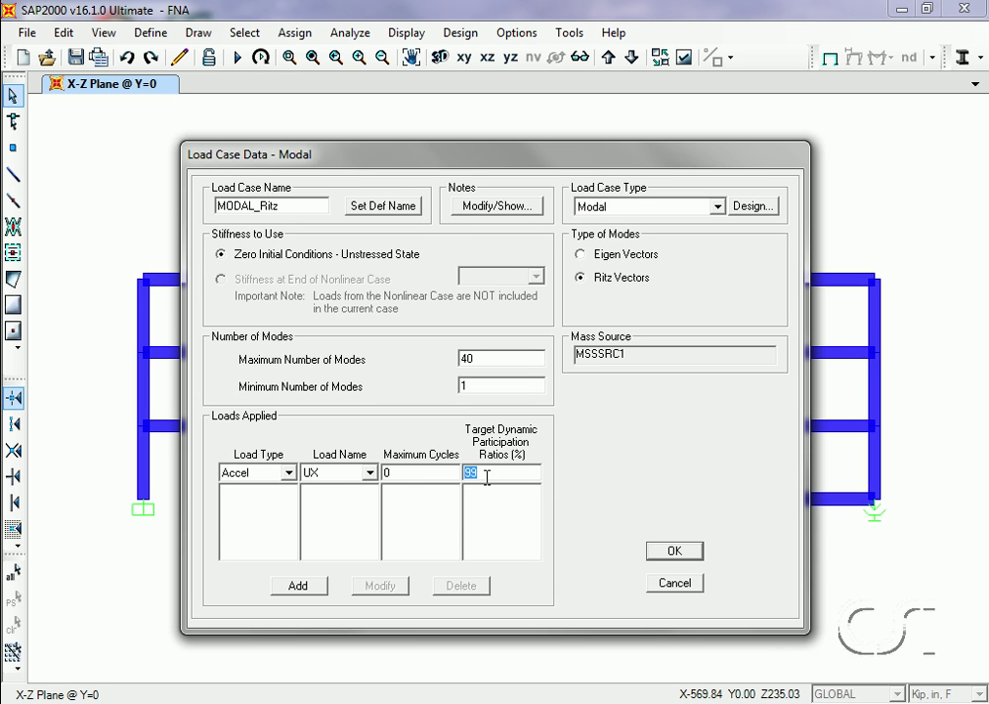
text(0)
click(299, 586)
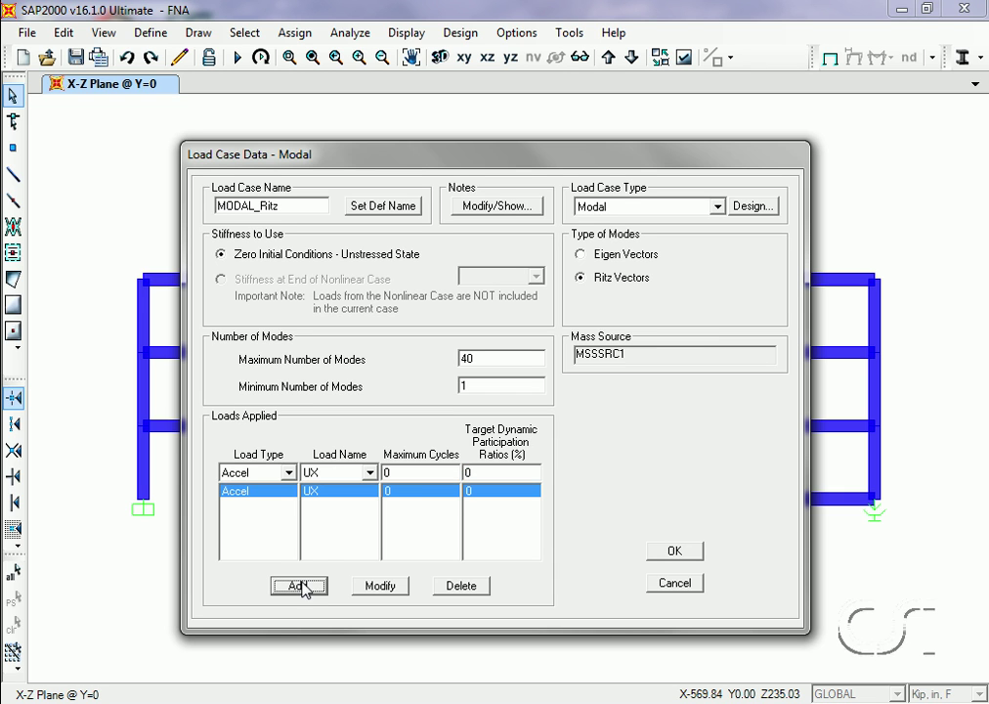
Step: Add the DEAD load pattern and an All link load to the Ritz modal case and accept the case
click(290, 474)
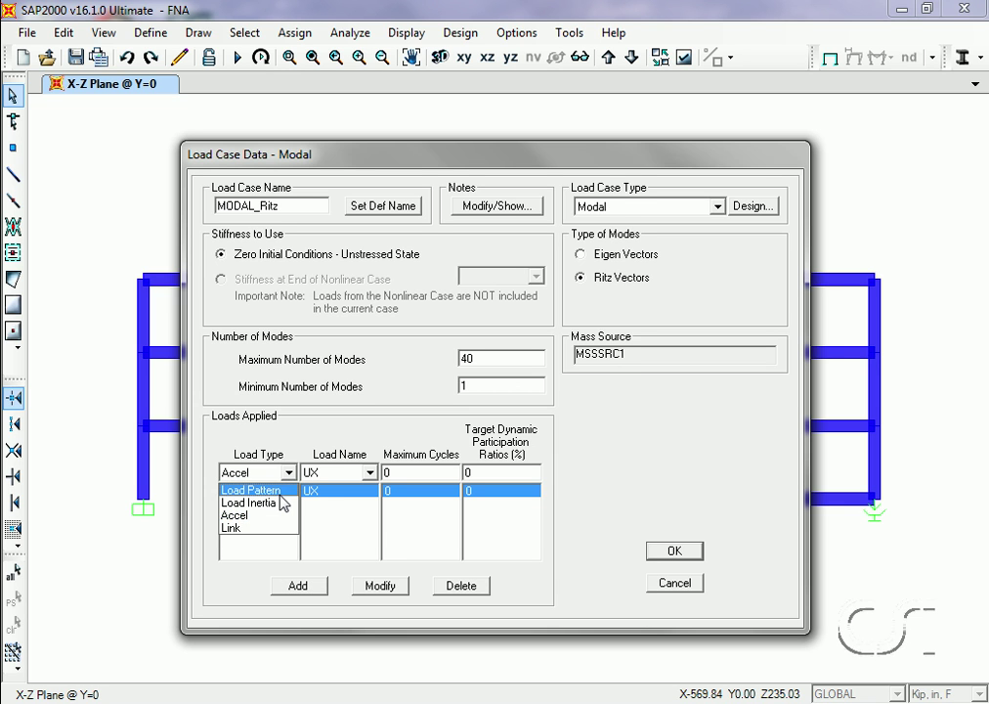
click(264, 490)
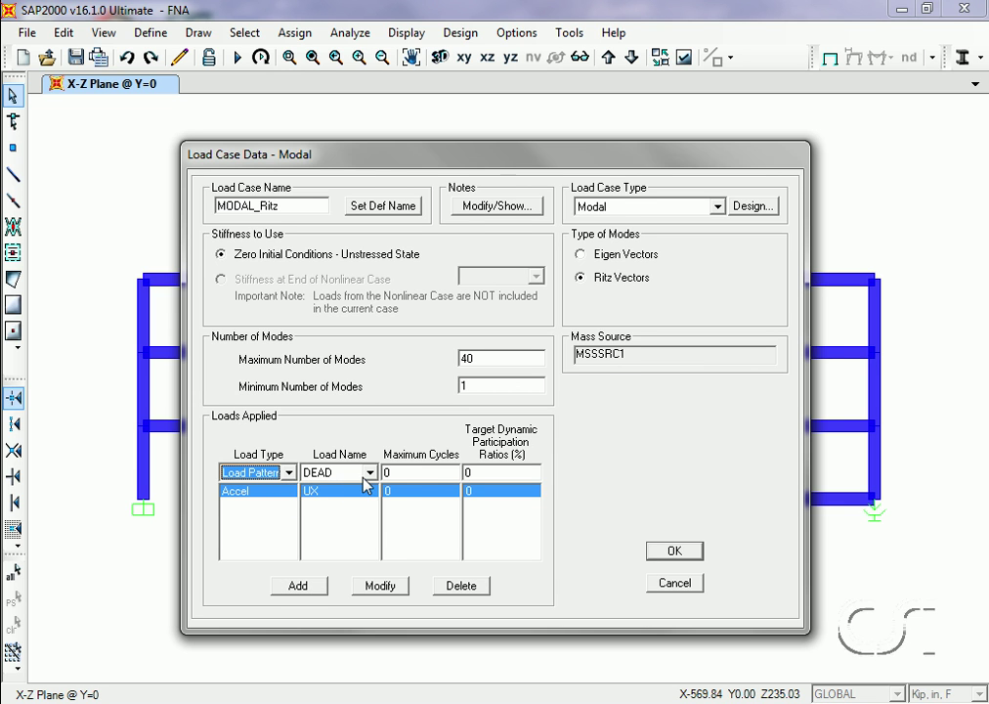
click(315, 588)
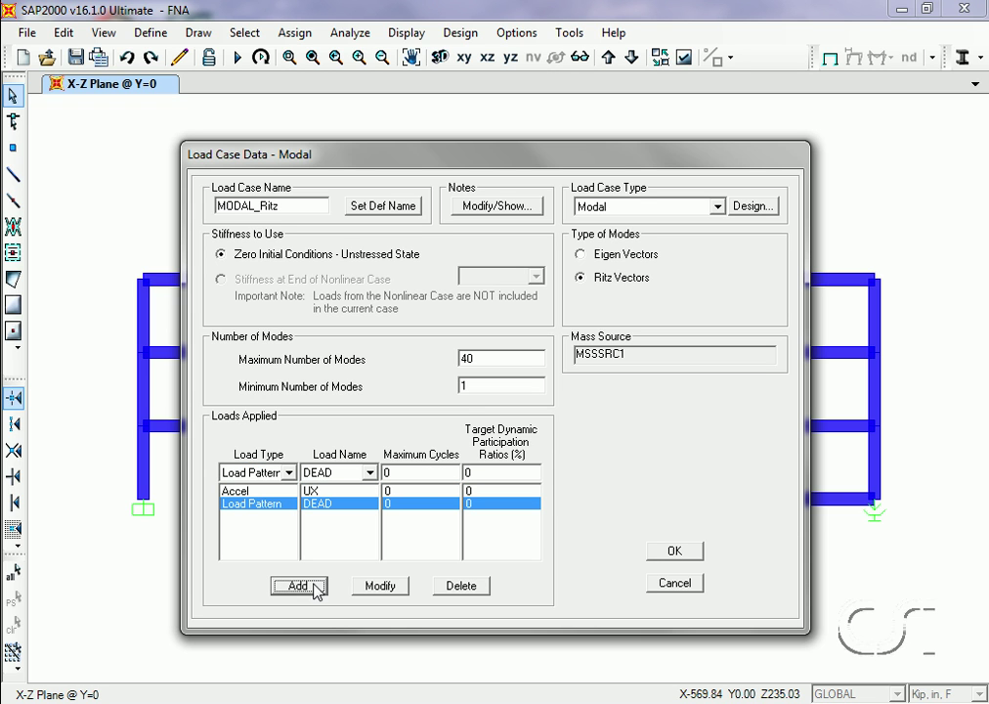
click(289, 473)
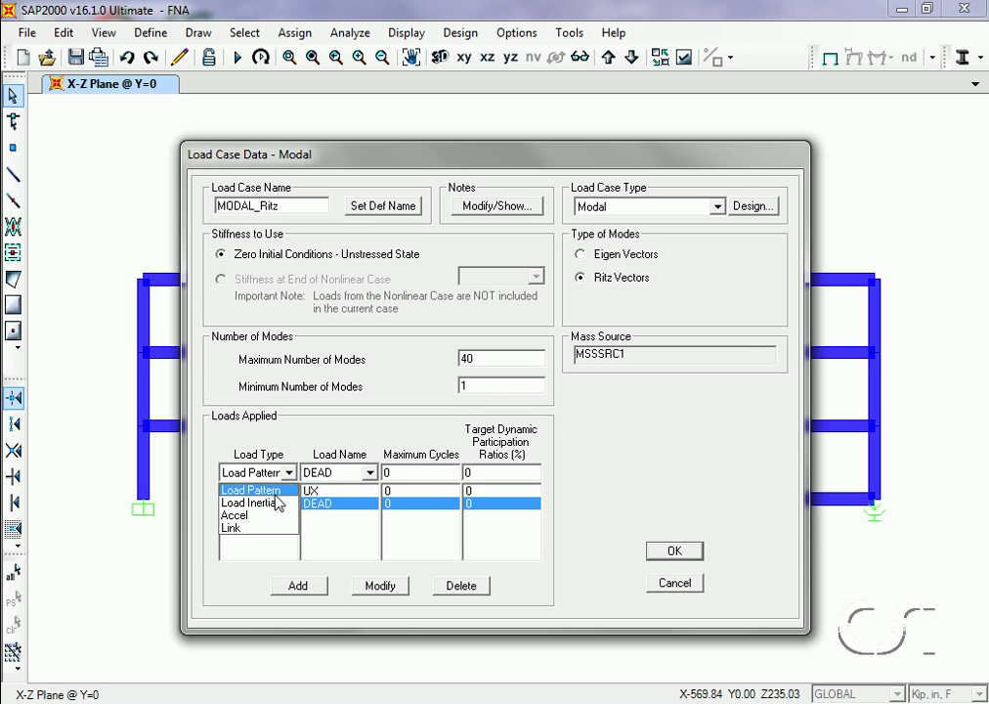
click(259, 527)
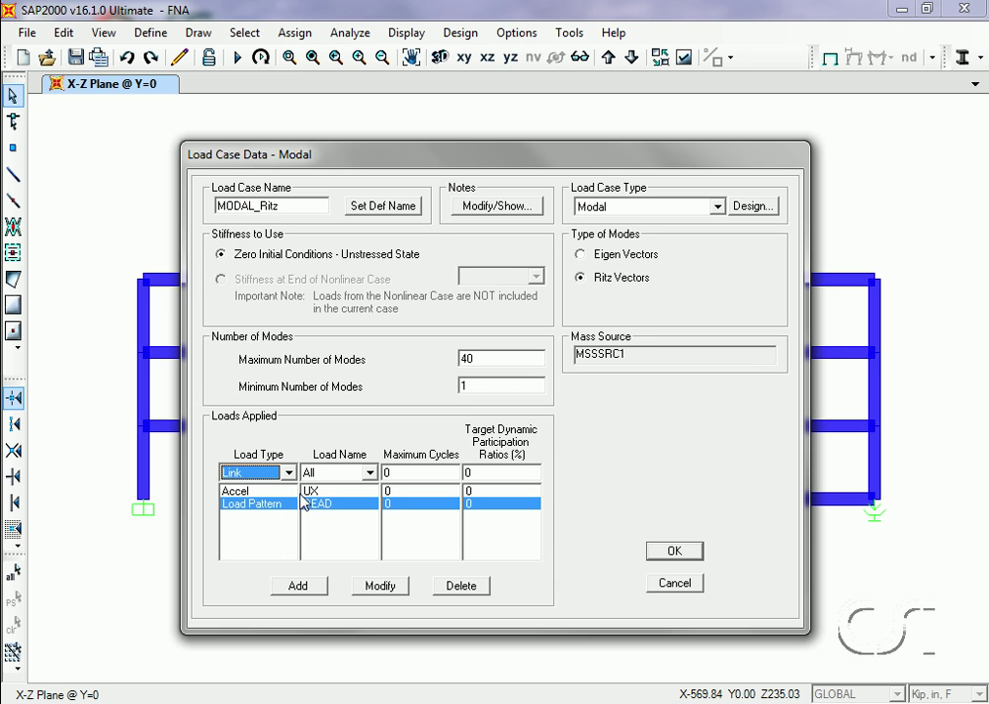
click(307, 586)
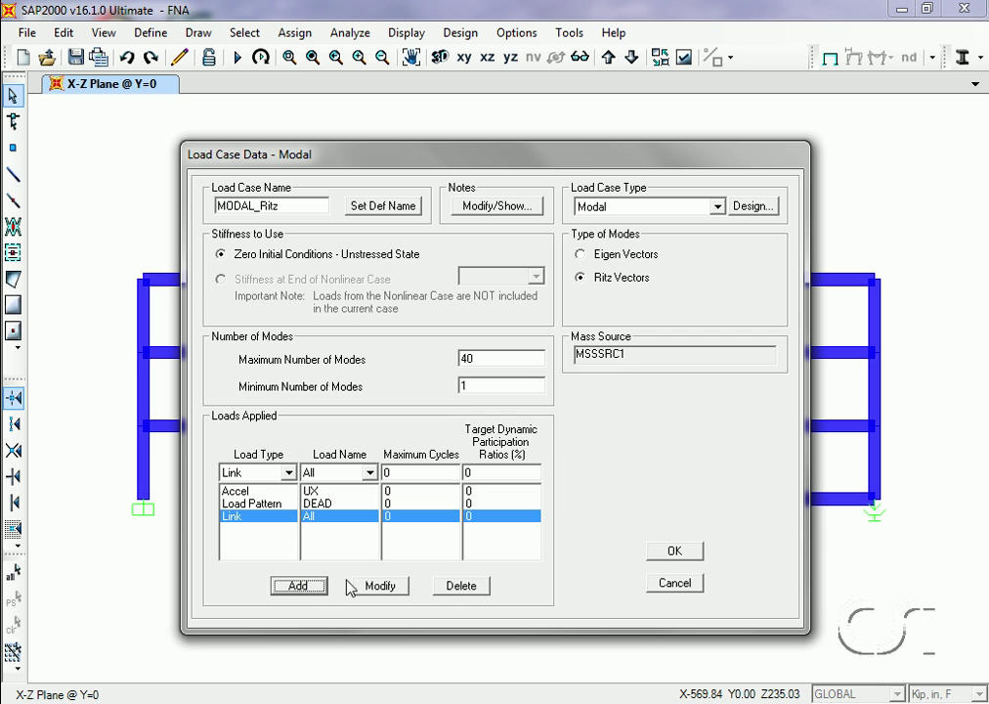
click(678, 560)
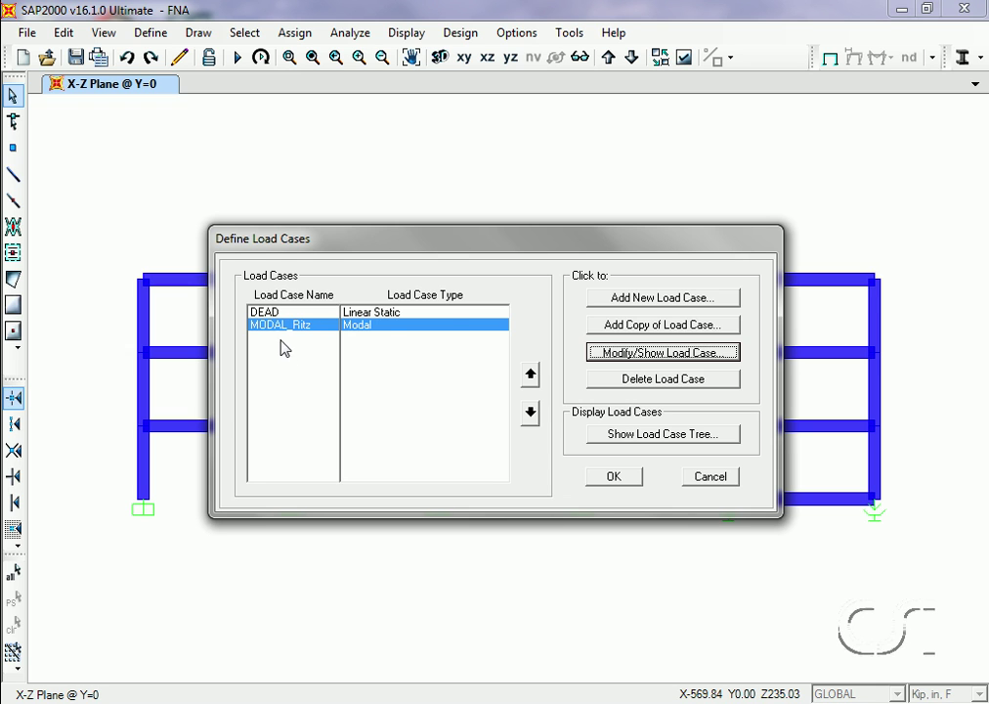
Step: Open the DEAD load case for modification and make it a nonlinear modal time history case
click(293, 312)
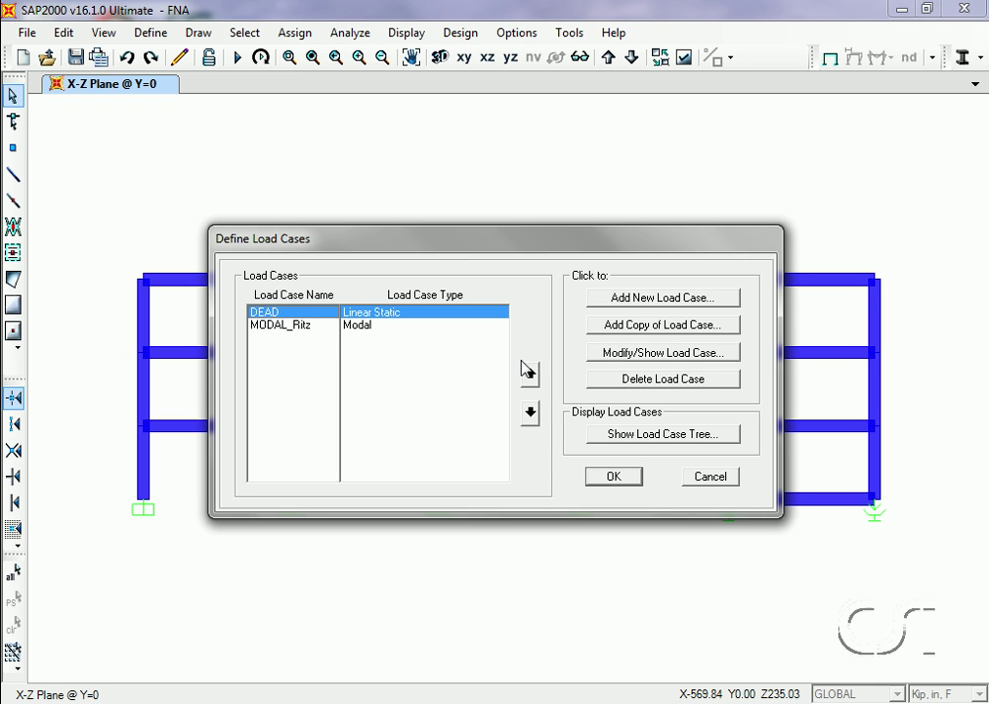
click(620, 353)
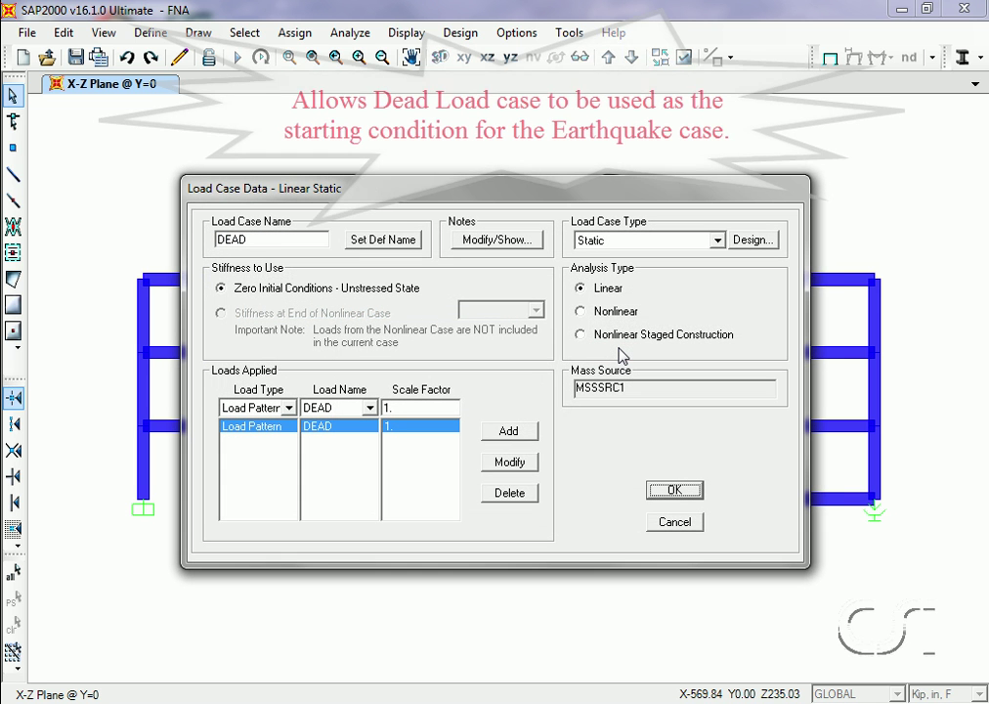
click(661, 246)
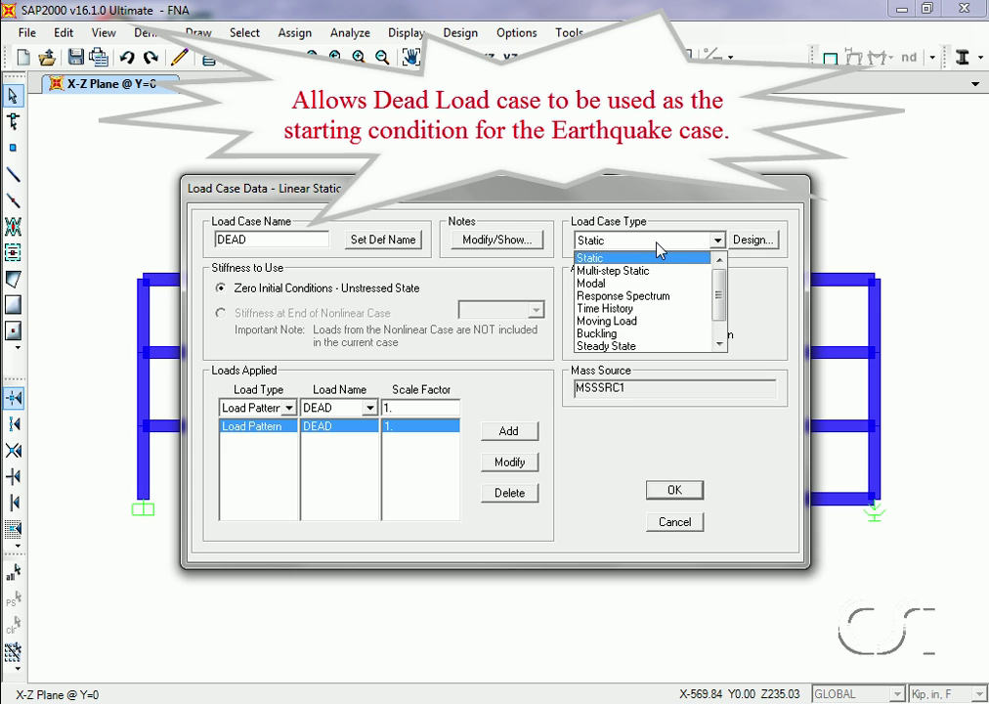
click(636, 309)
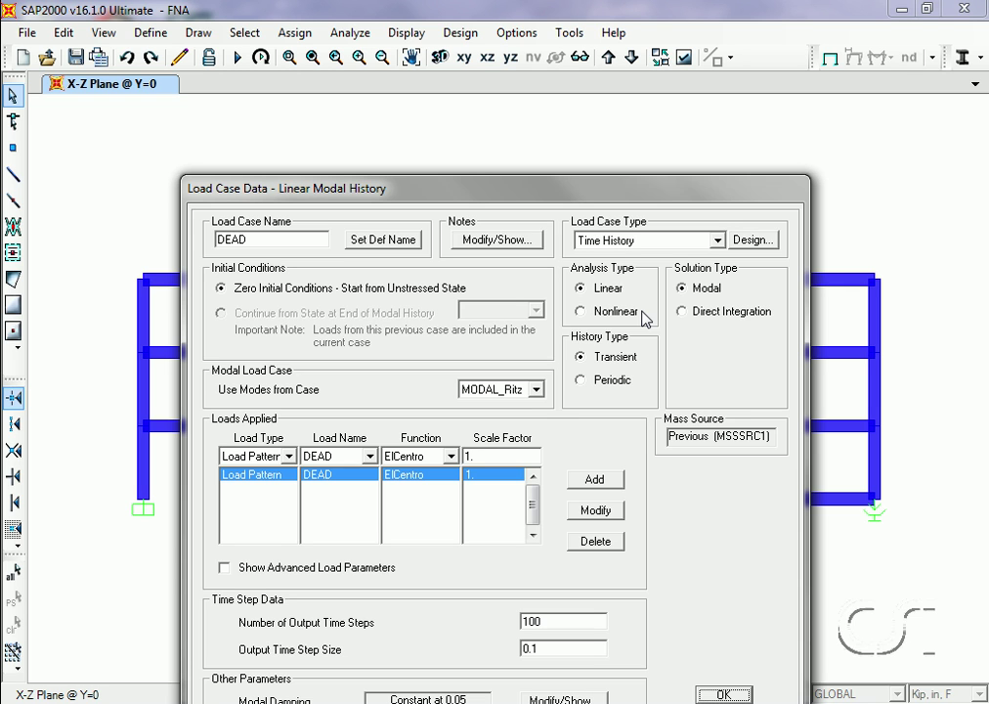
click(613, 312)
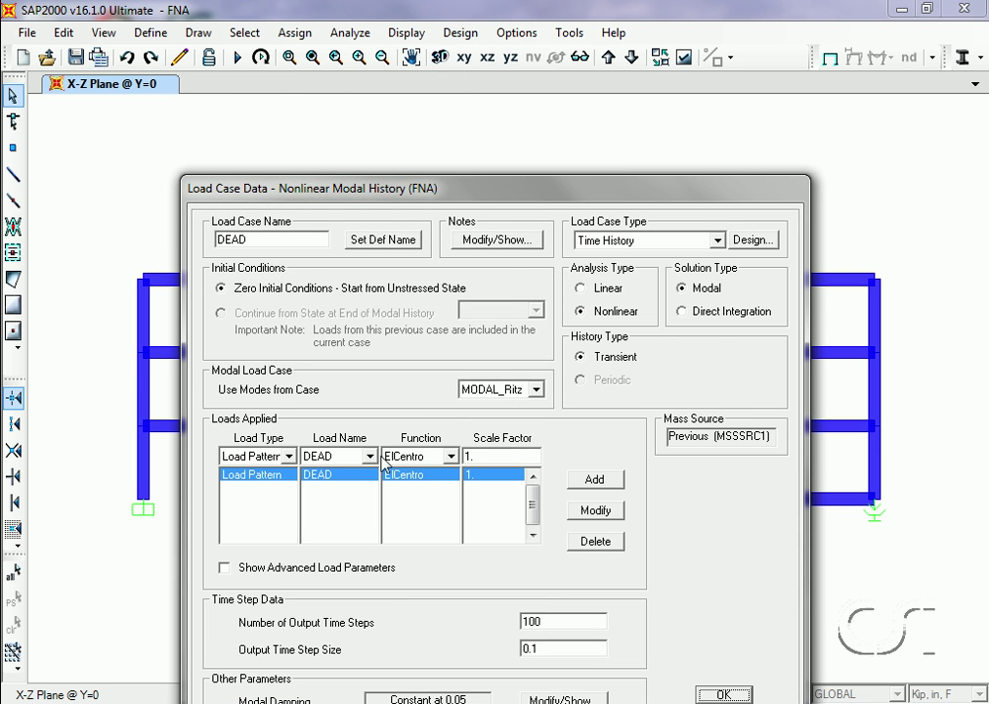
Step: Change the time function of the DEAD case's applied load to Ramp
click(450, 458)
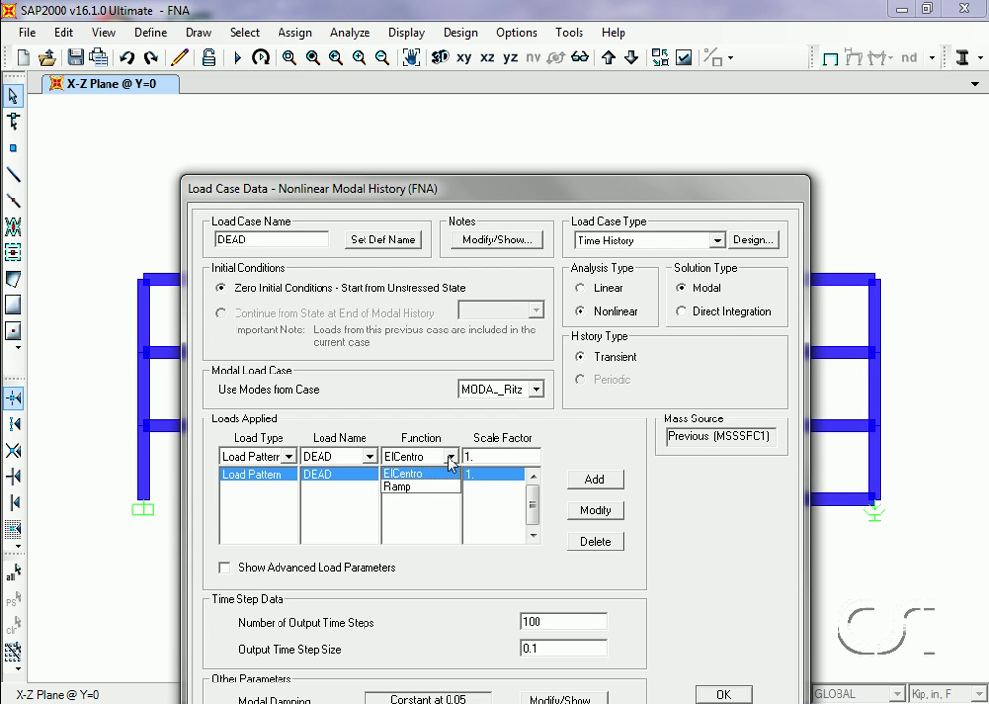
click(409, 488)
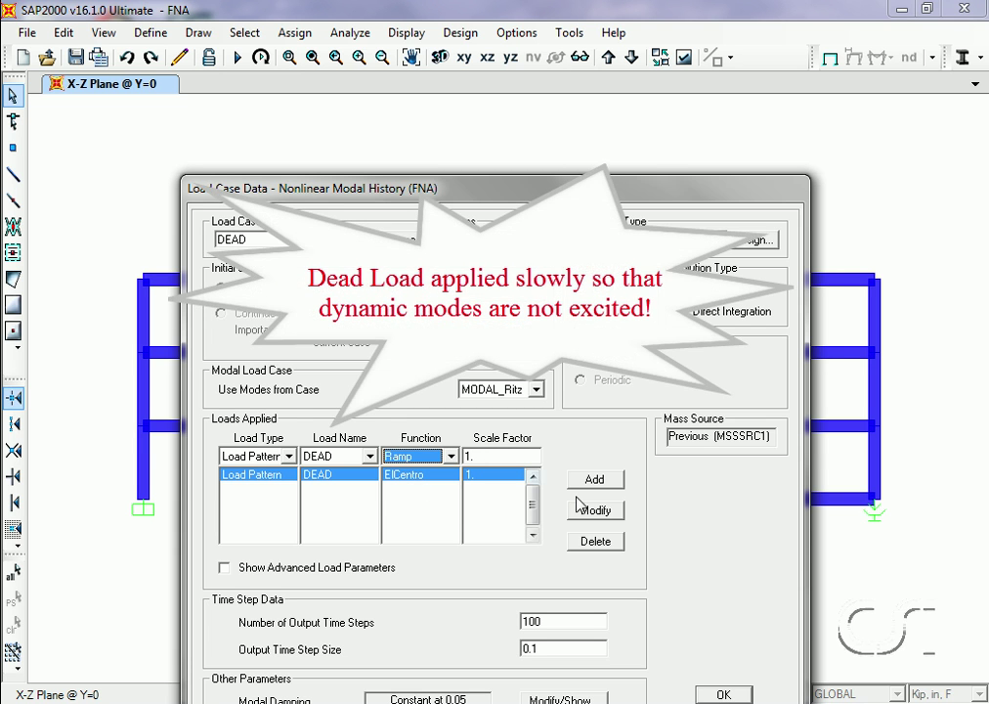
click(591, 512)
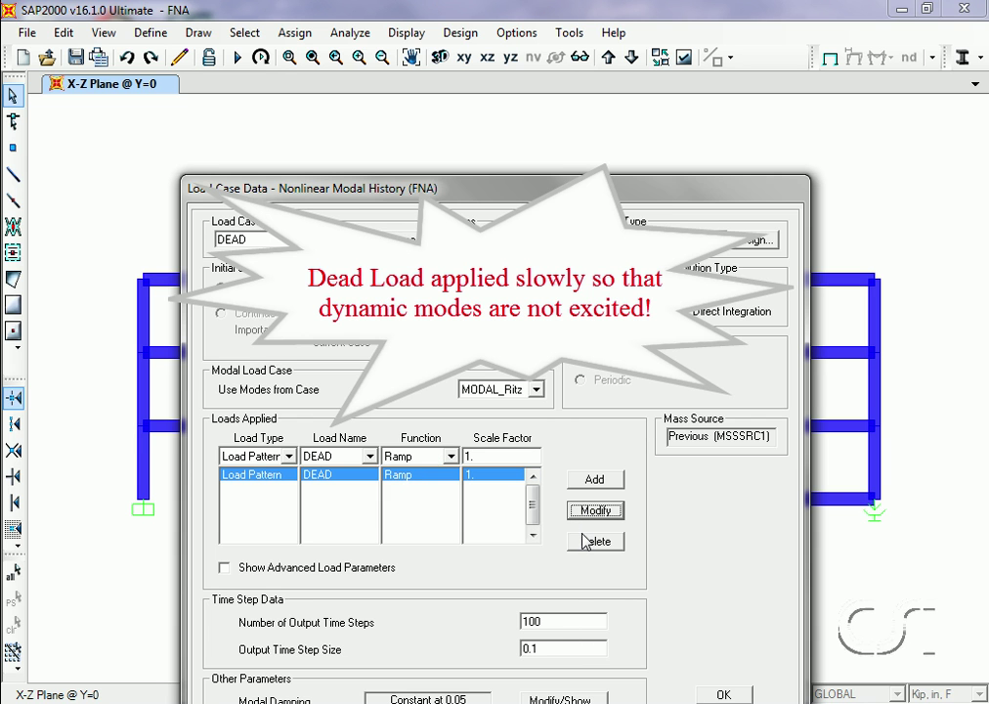
Step: Set the DEAD case to 20 output time steps with a step size of 1
double_click(552, 620)
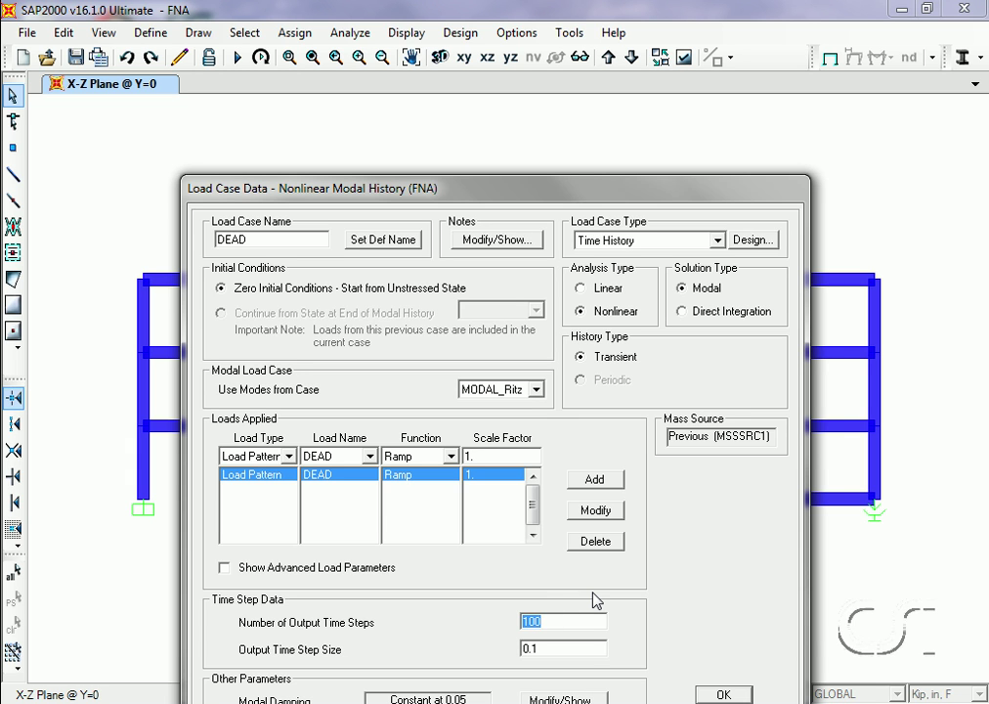
text(20)
double_click(546, 650)
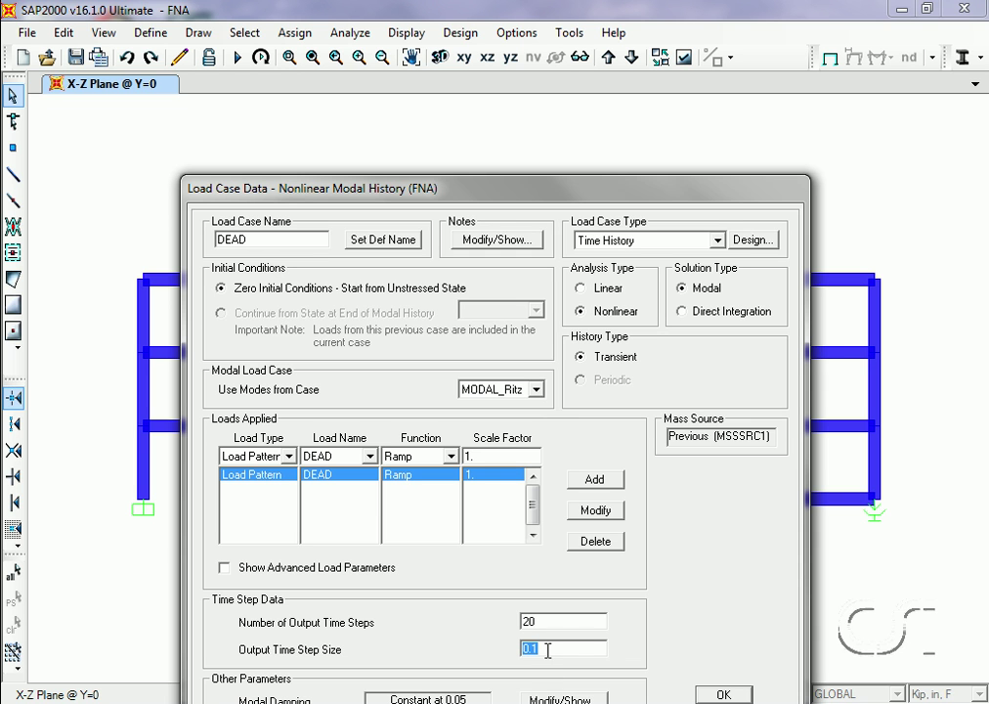
text(1)
Step: Set the DEAD case's constant modal damping for all modes to 0.999 and accept the load case
drag(546, 190, 556, 82)
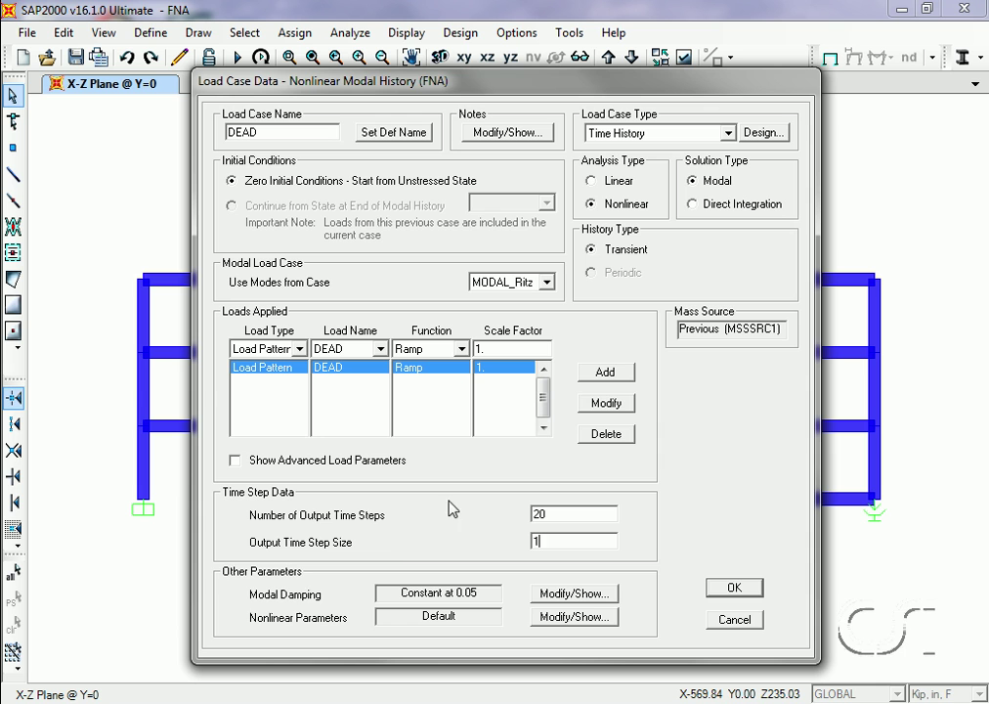
click(569, 596)
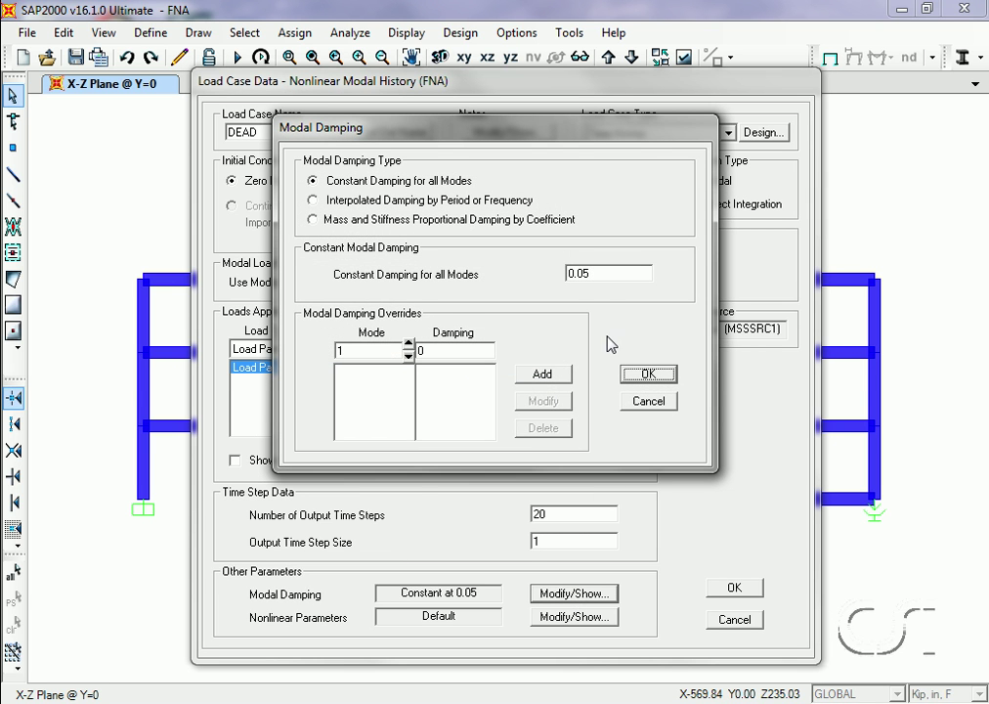
double_click(600, 273)
click(586, 273)
text(999)
click(650, 376)
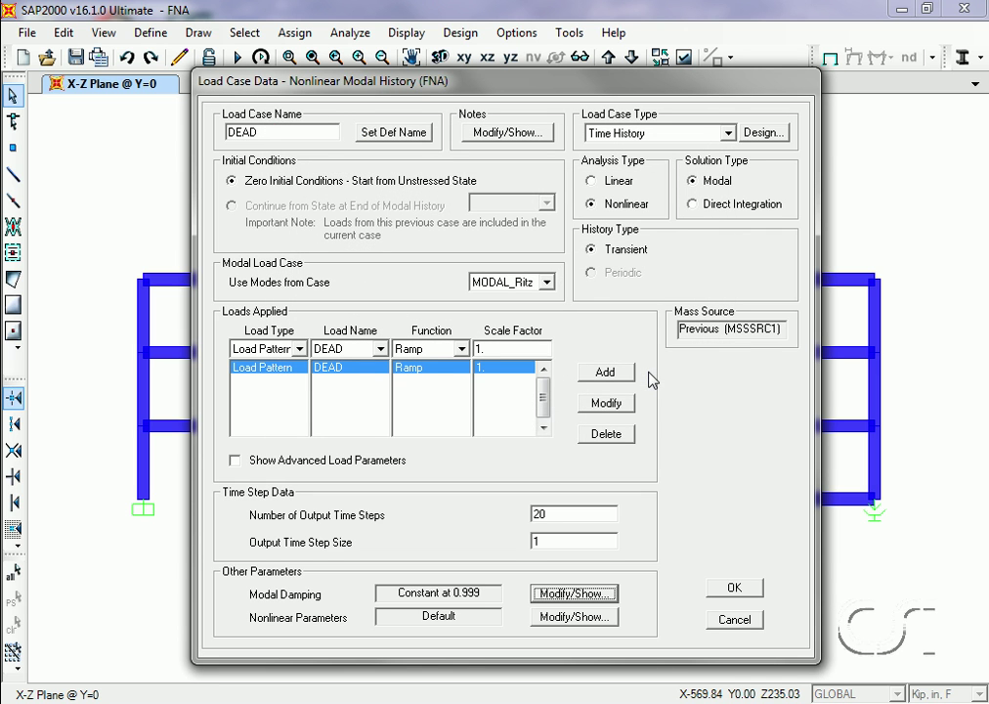
click(731, 585)
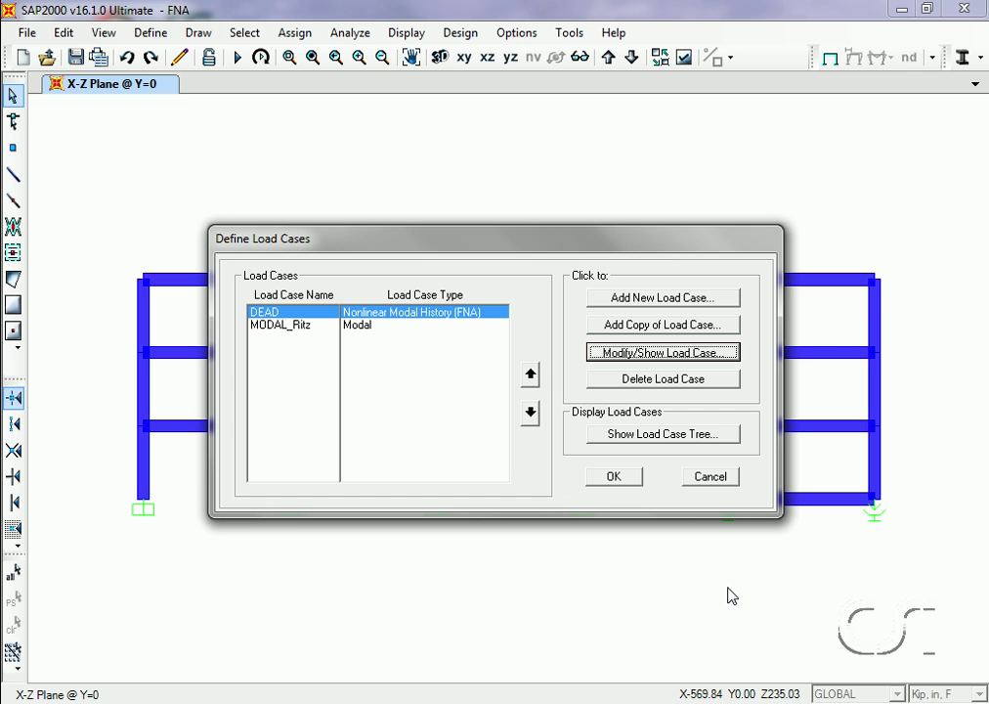
Step: Add a new load case named FNA and make it a nonlinear modal time history case
click(641, 299)
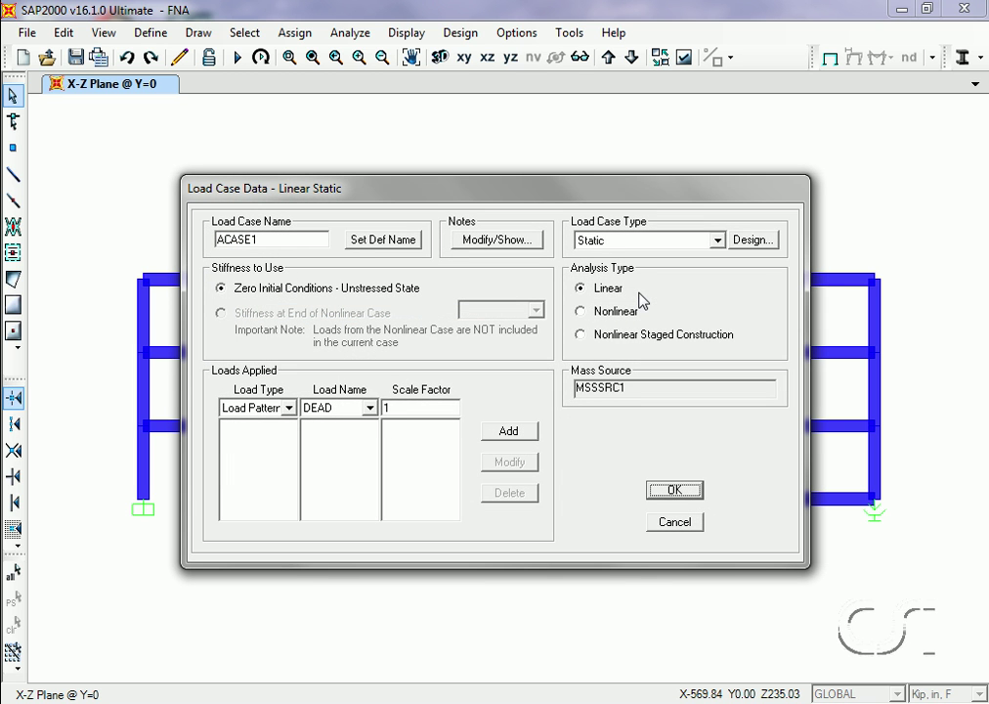
double_click(292, 240)
text(FNA)
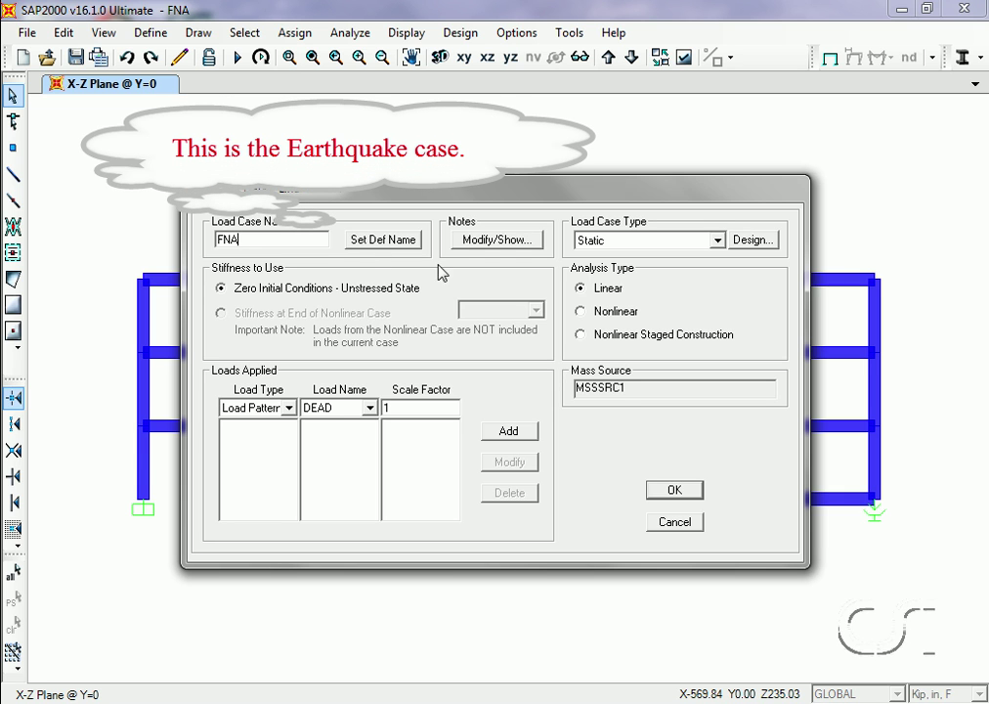
click(626, 243)
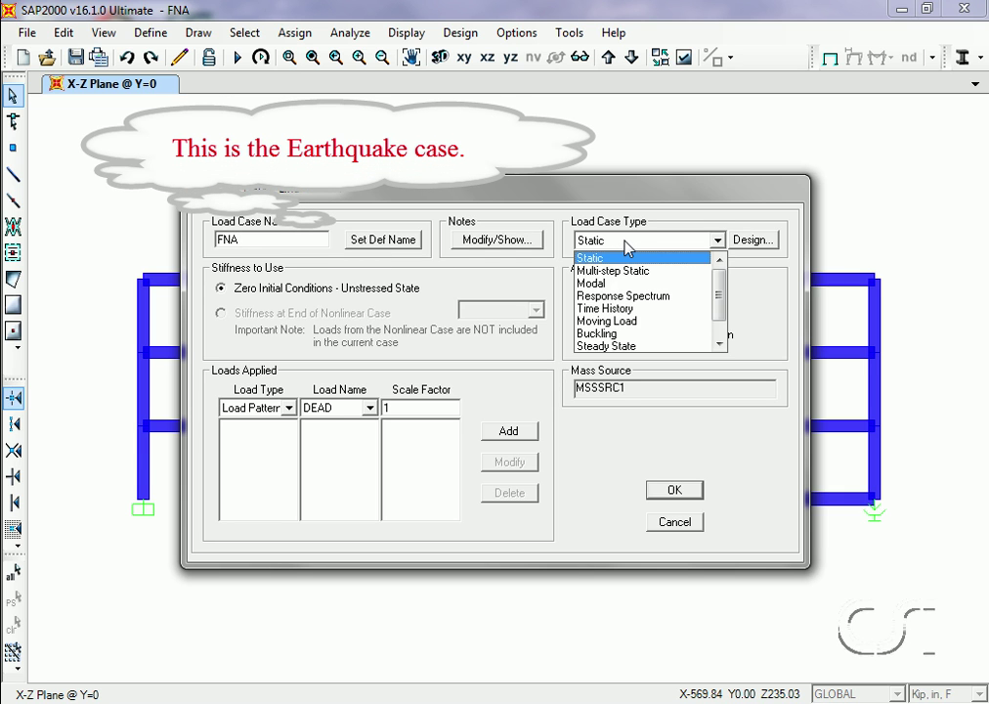
click(622, 310)
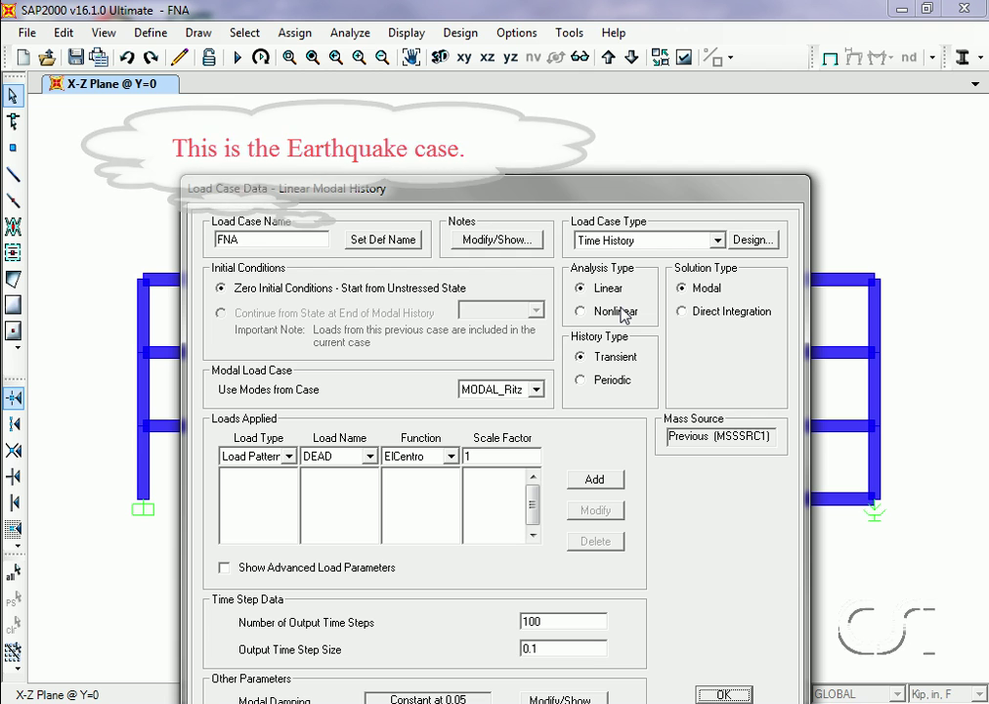
click(598, 313)
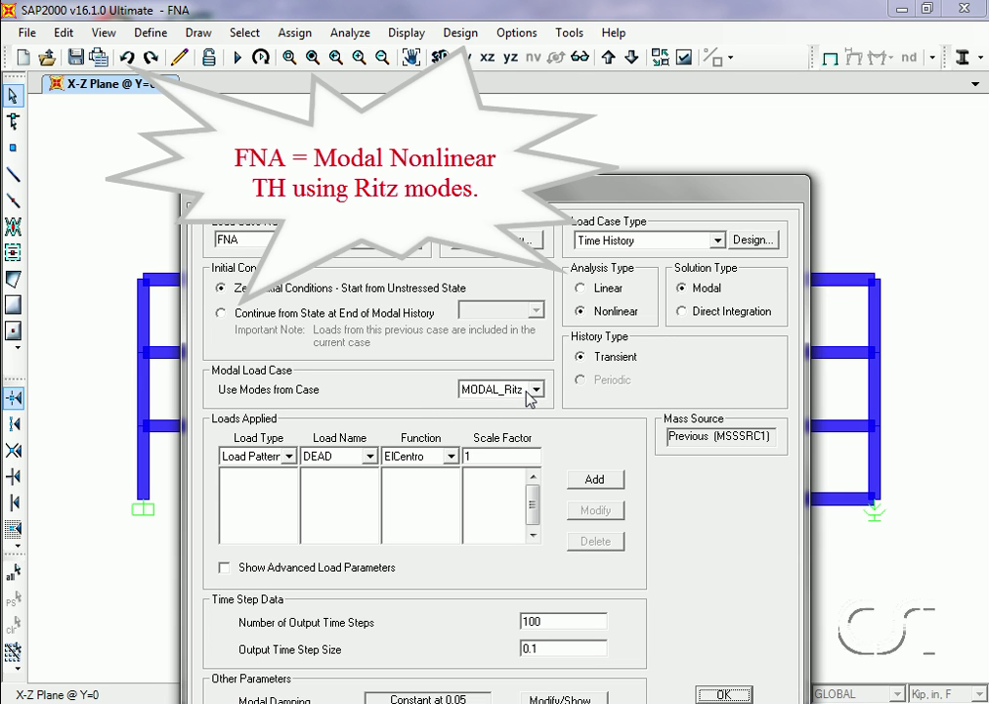
Step: Continue the FNA case from the end of DEAD and add a U1 acceleration load with the ElCentro function and scale factor 386.4
click(221, 313)
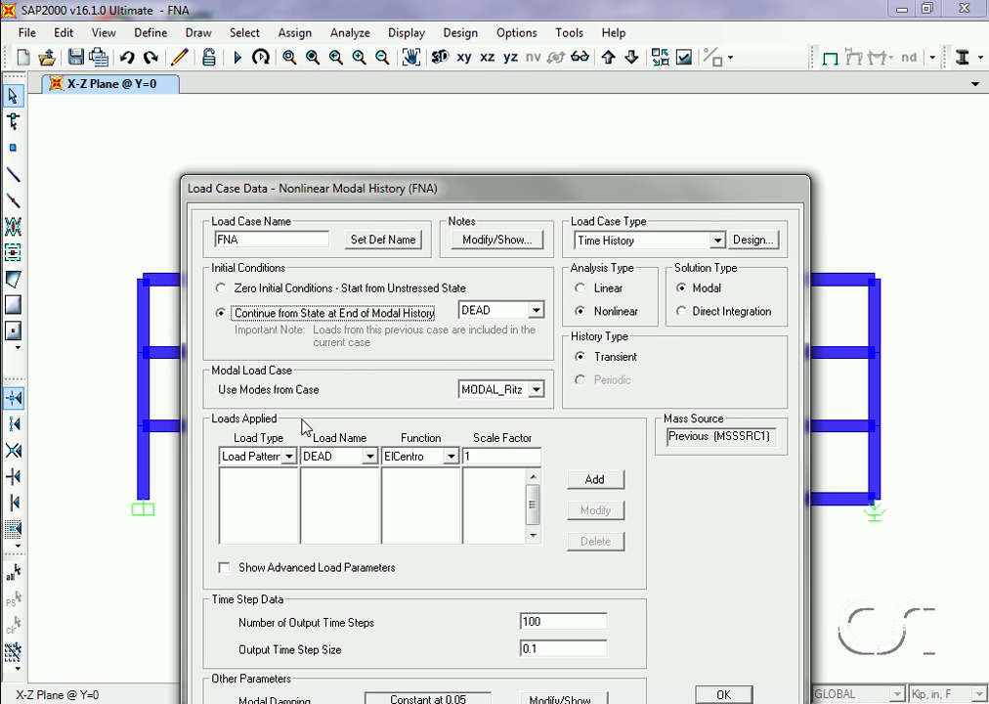
click(288, 456)
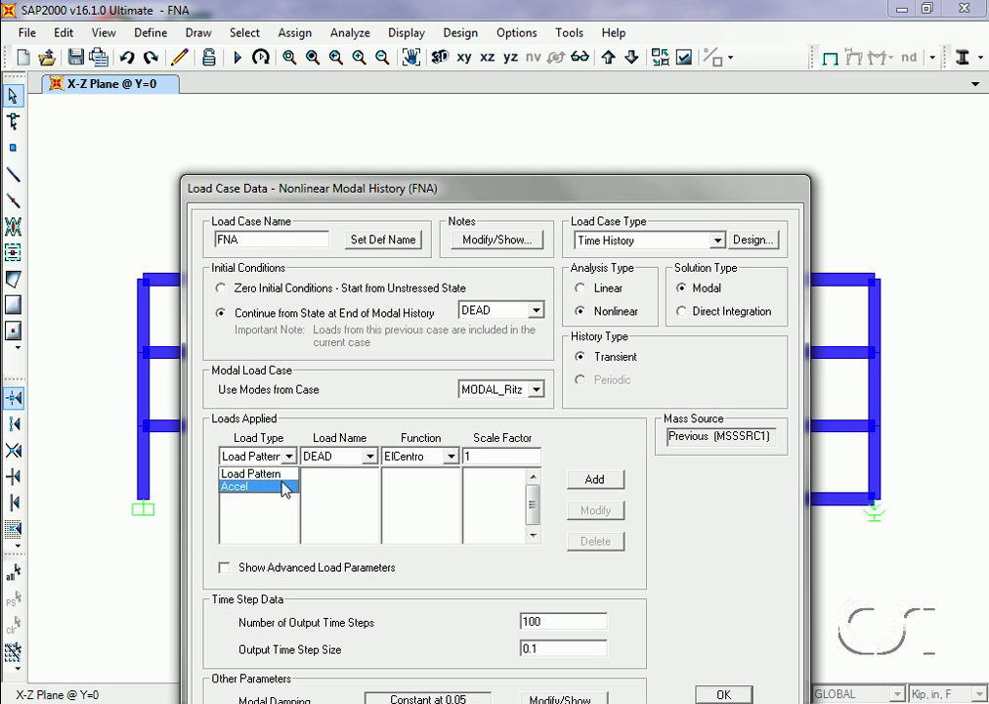
click(235, 486)
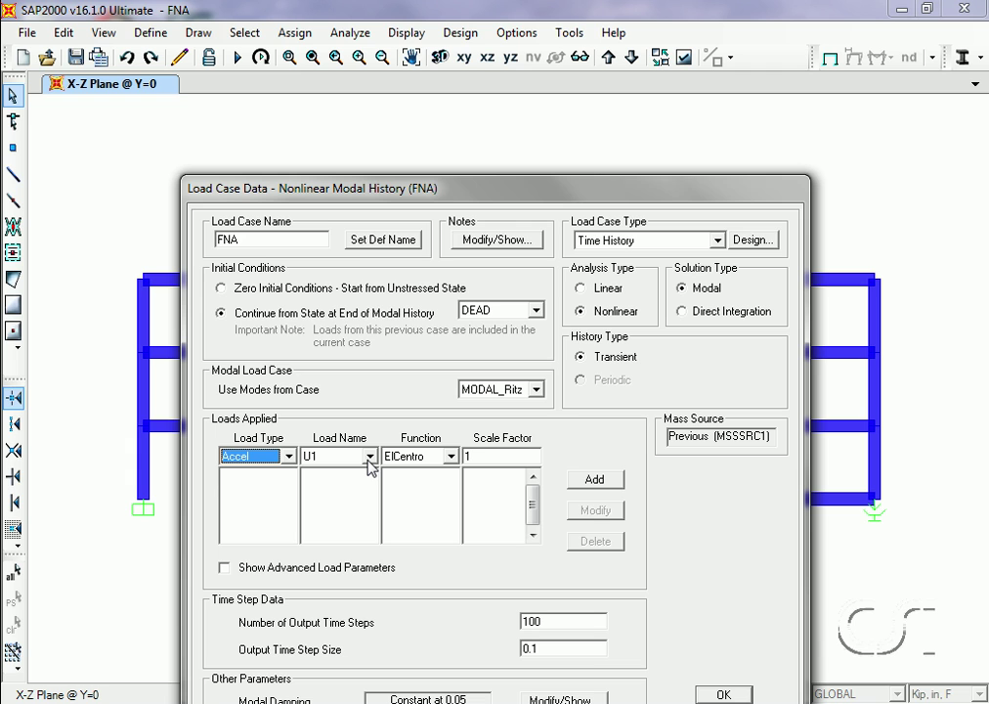
double_click(480, 457)
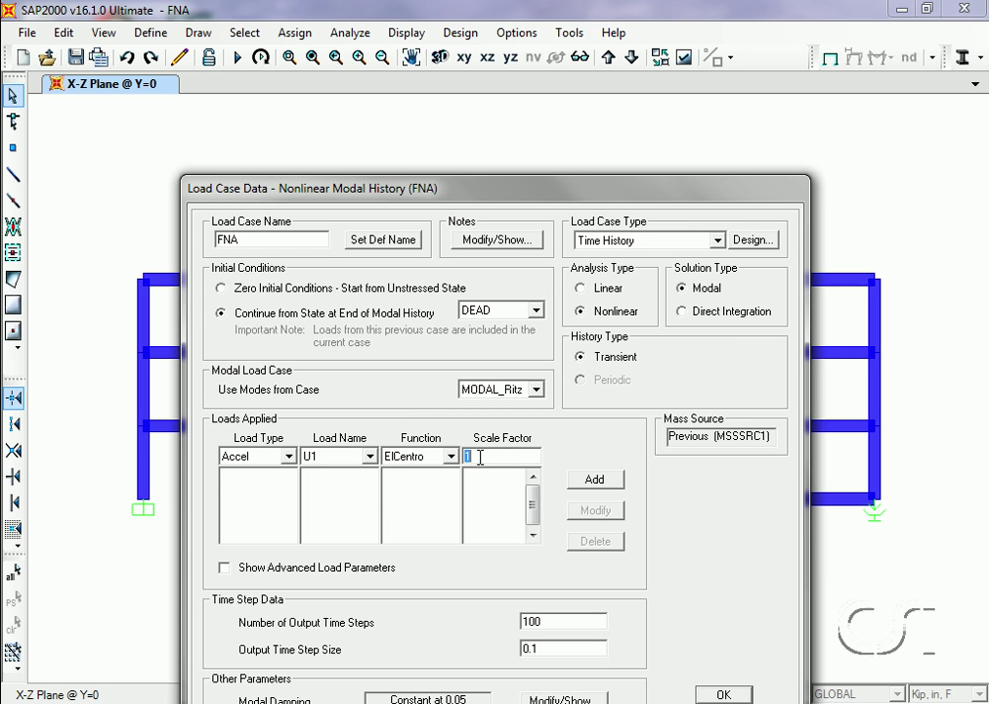
text(386.4)
click(594, 482)
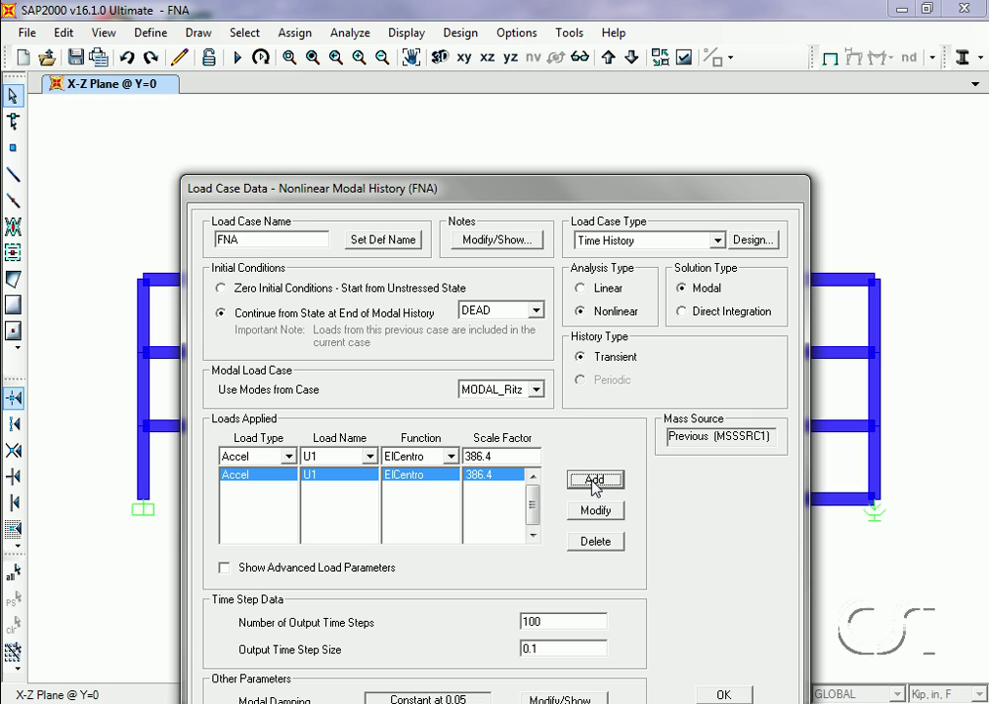
Step: Set the FNA case to 5000 output time steps with a step size of 0.002 and accept the load case
double_click(553, 622)
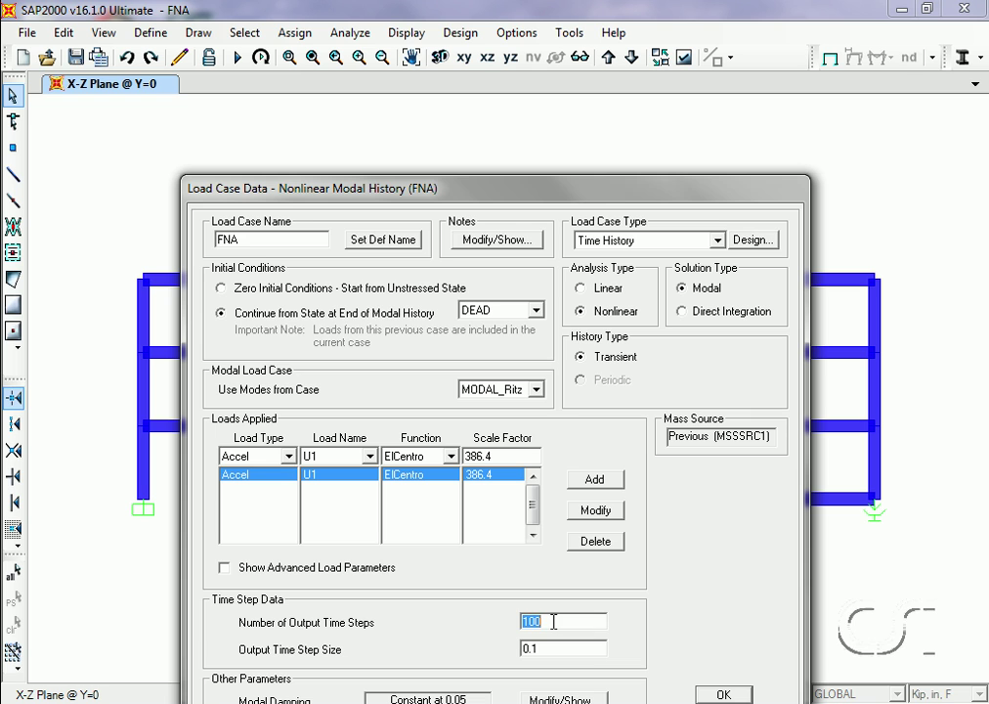
text(5000)
double_click(554, 646)
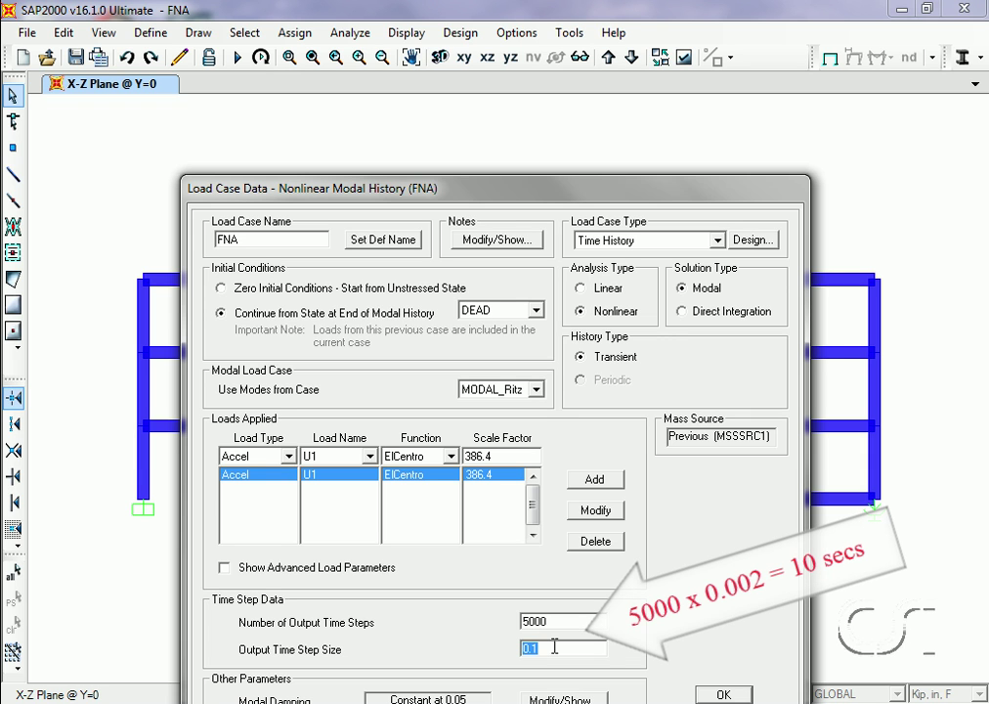
text(.002)
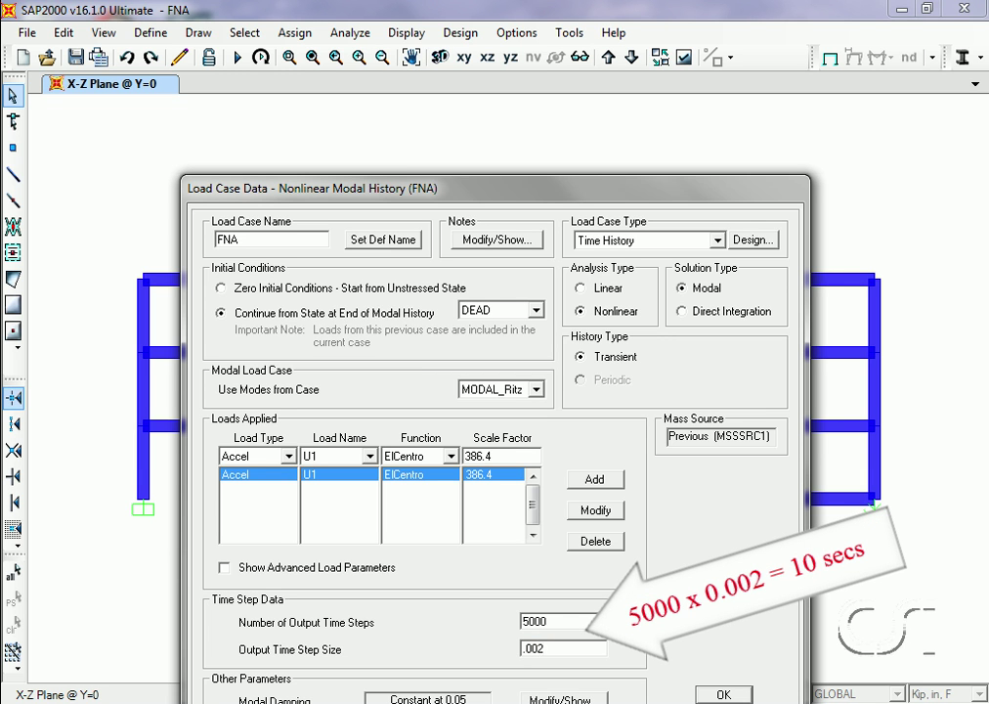
drag(558, 191, 561, 114)
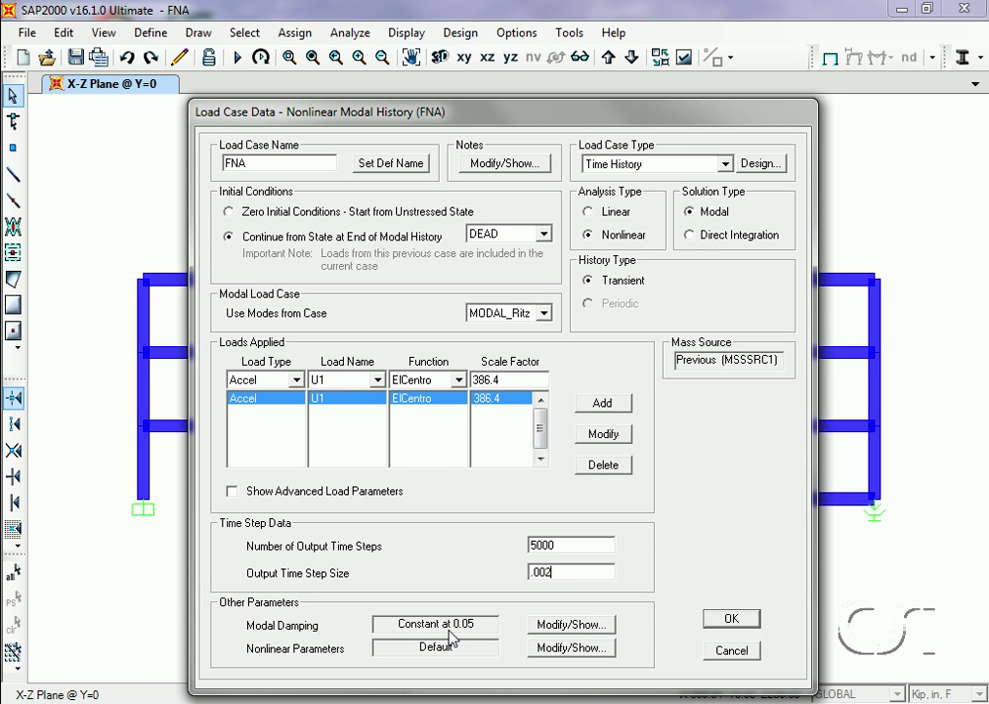
click(733, 620)
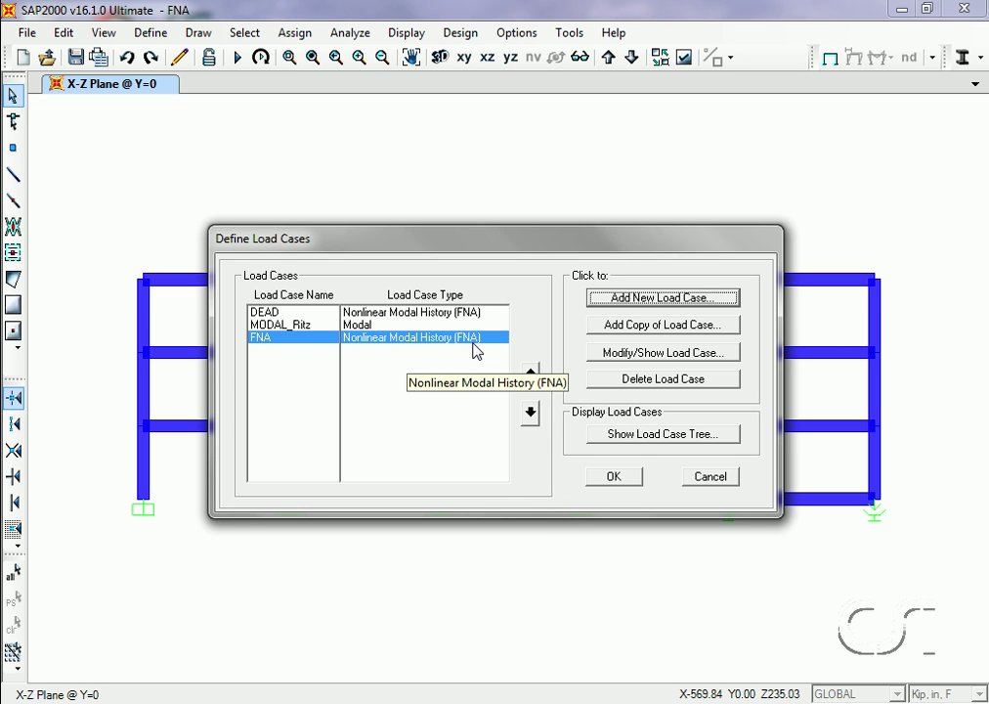
Step: Accept the load case definitions and run the analysis for the DEAD, MODAL_Ritz and FNA cases
click(616, 479)
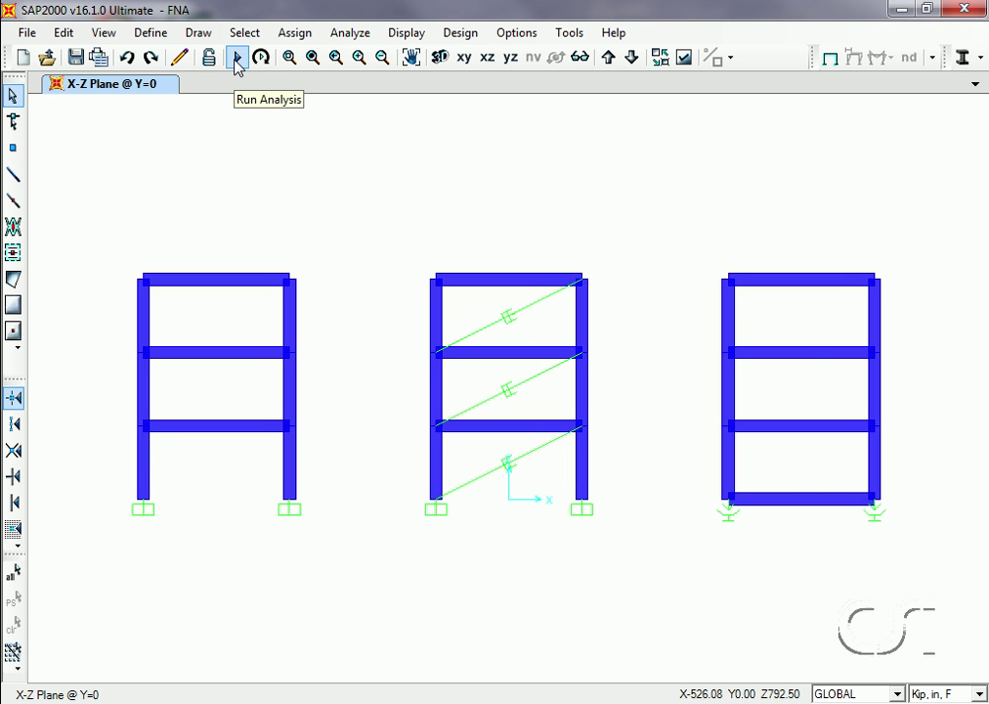
click(237, 60)
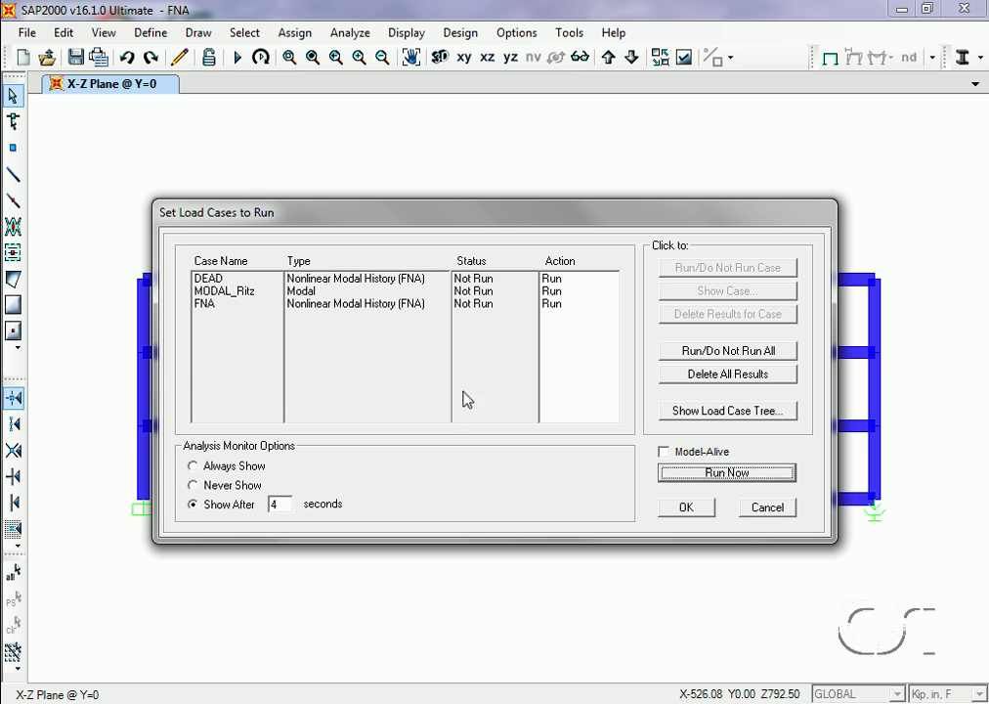
click(727, 474)
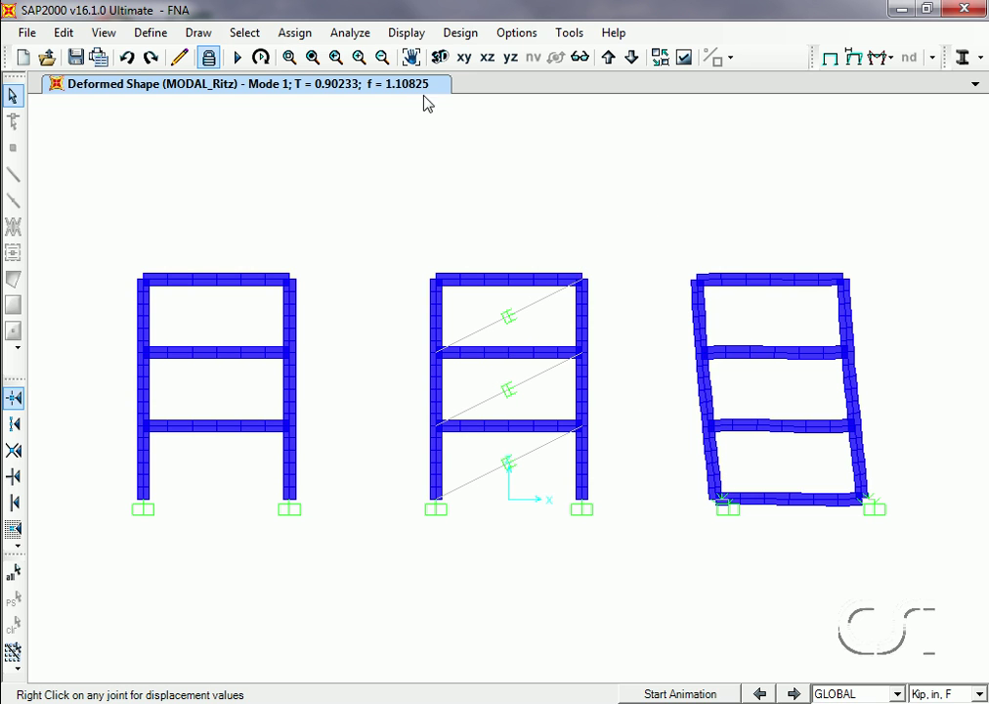
Step: Display the deformed shape of the FNA case at time 1.5
click(403, 36)
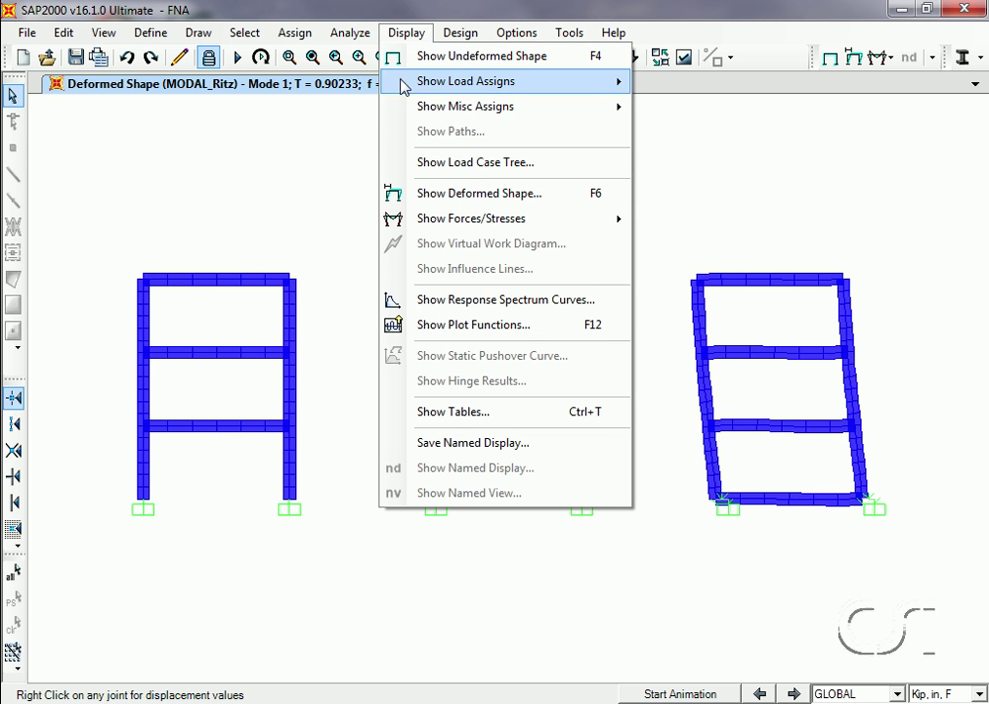
click(456, 195)
click(532, 136)
click(526, 179)
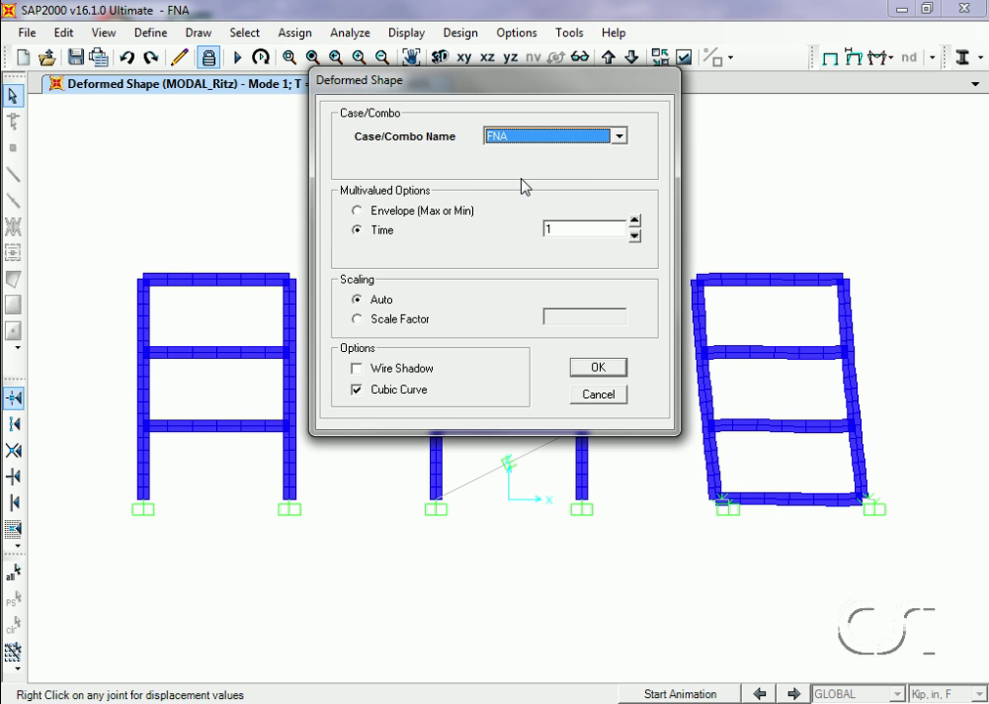
double_click(566, 228)
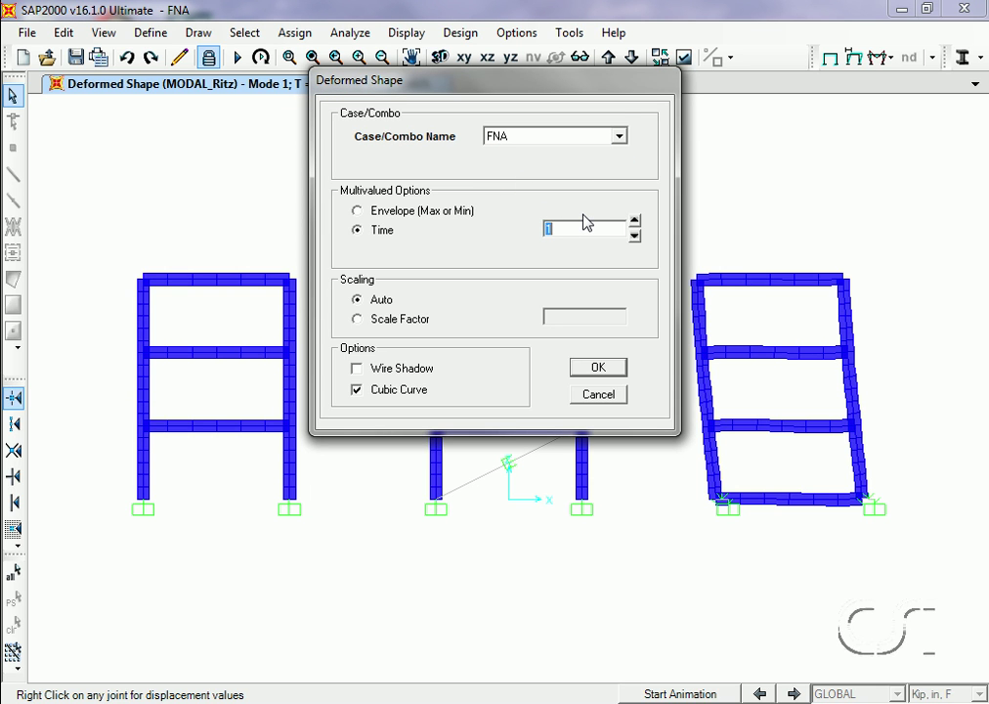
text(1.5)
click(599, 367)
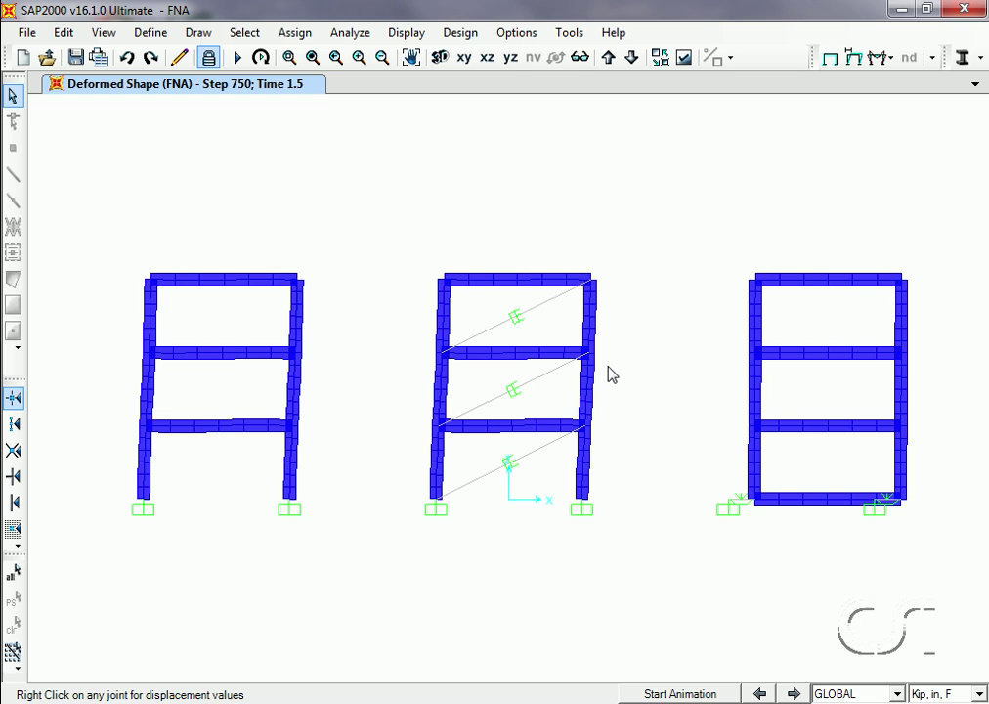
Step: Set up a plot function trace for the FNA load case and define a load plot function for acc dir 1
click(408, 35)
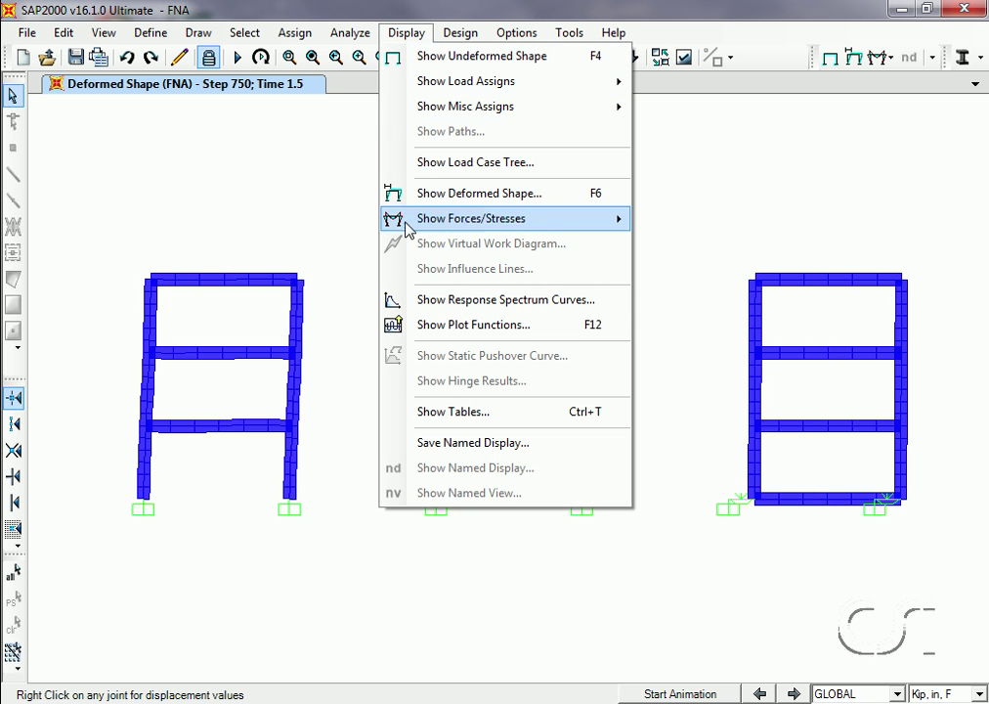
click(481, 329)
click(597, 205)
click(596, 235)
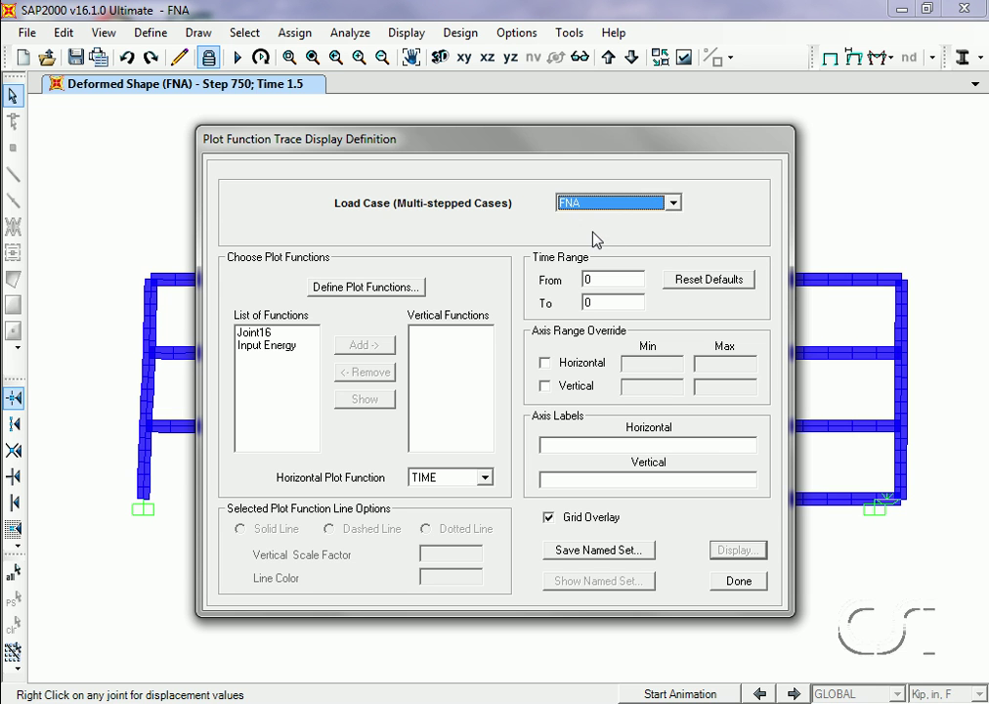
click(391, 287)
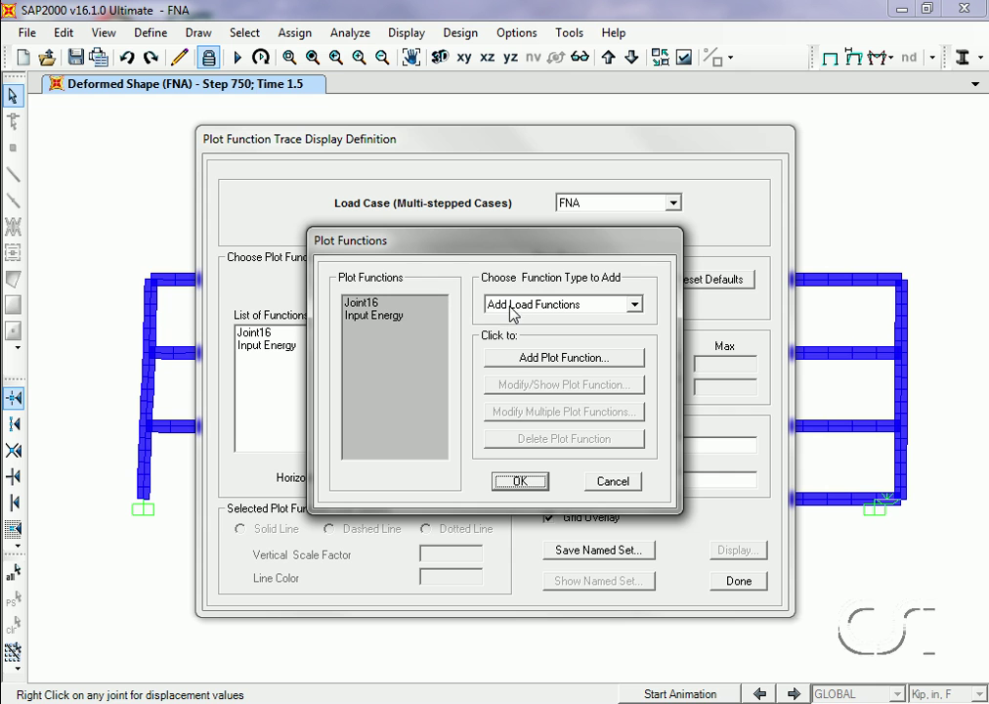
click(562, 360)
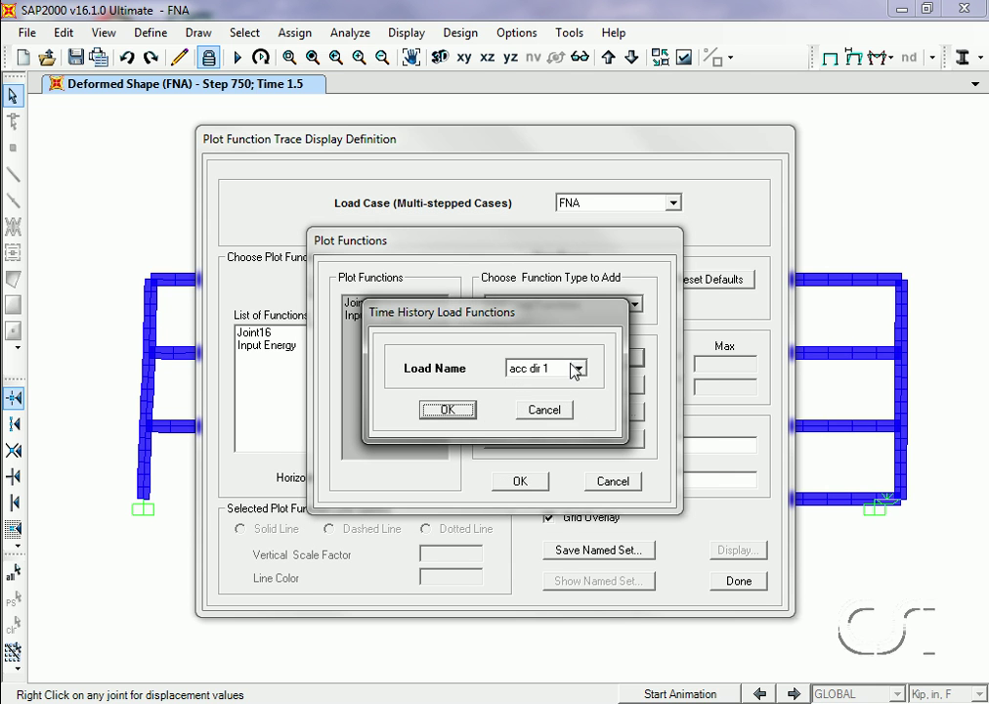
click(579, 368)
click(577, 388)
click(447, 410)
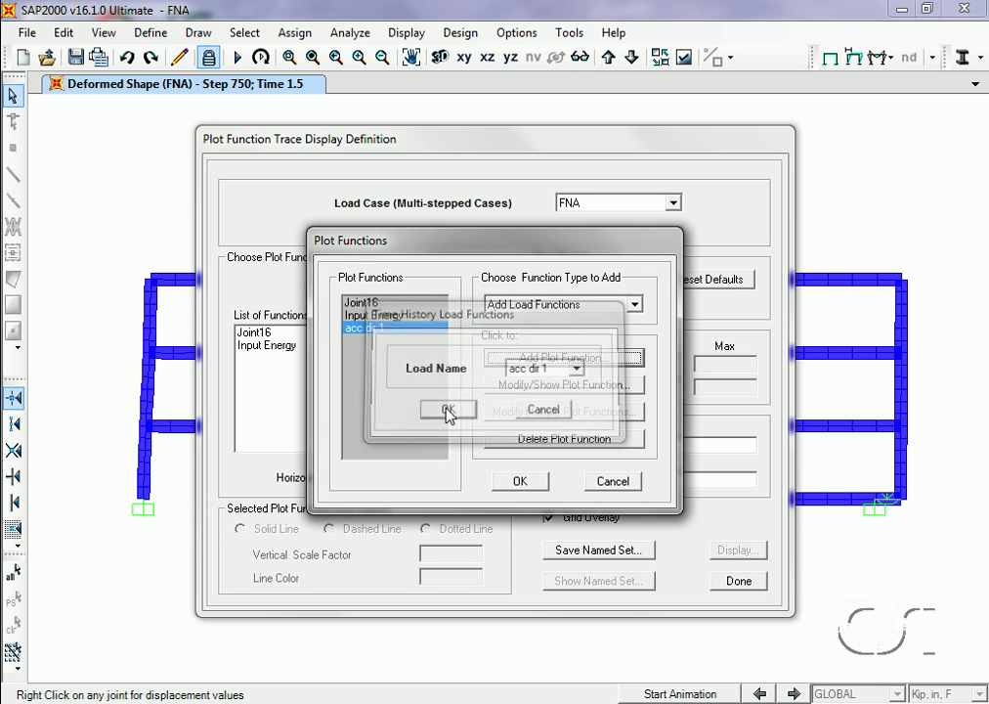
click(519, 481)
Step: Add acc dir 1 as the vertical function, turn off the grid overlay, and view its plot against time
click(265, 361)
click(362, 345)
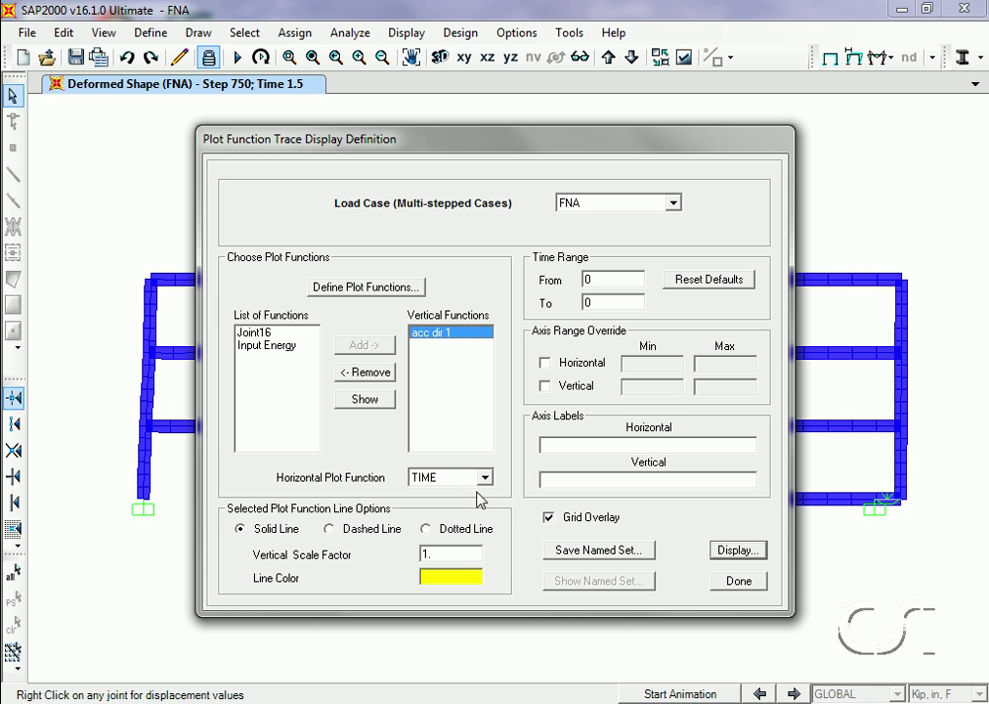
click(549, 518)
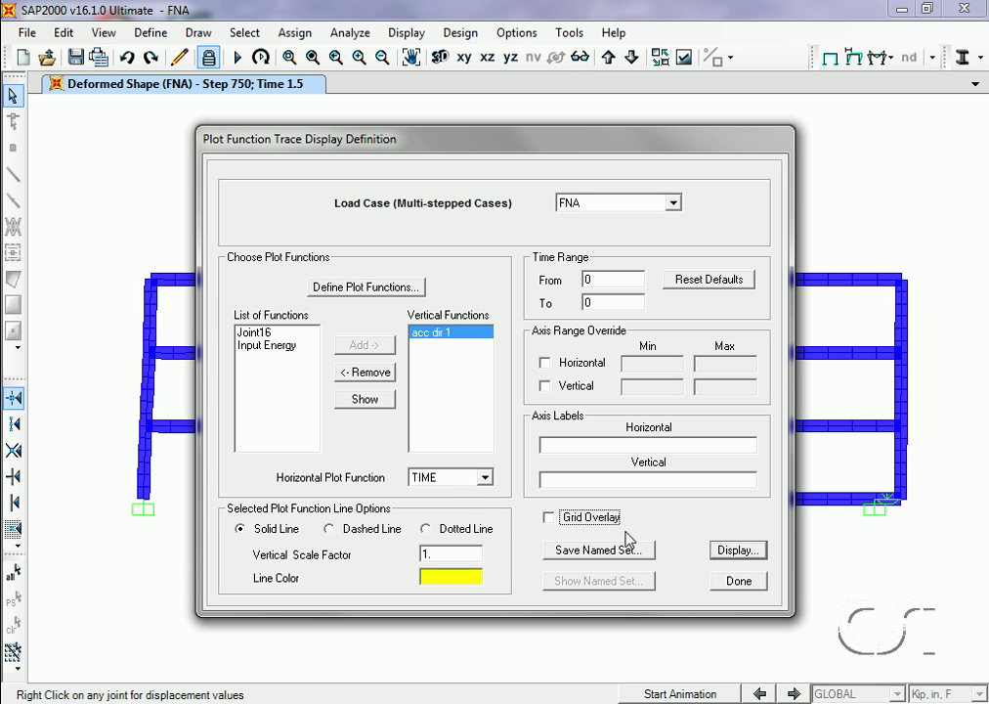
click(739, 551)
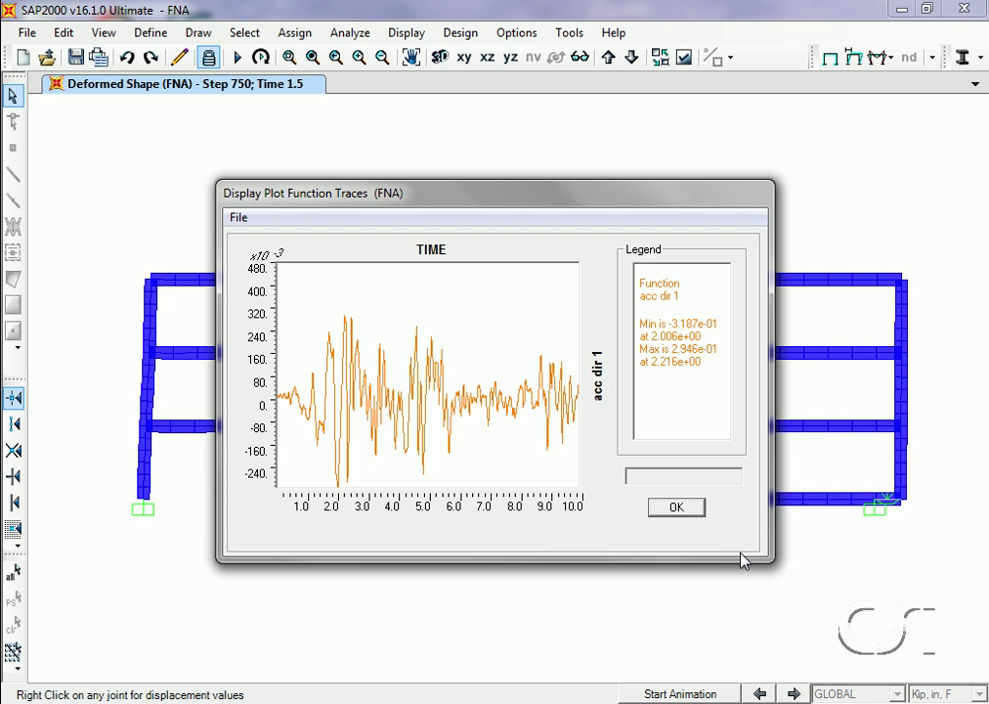
click(676, 508)
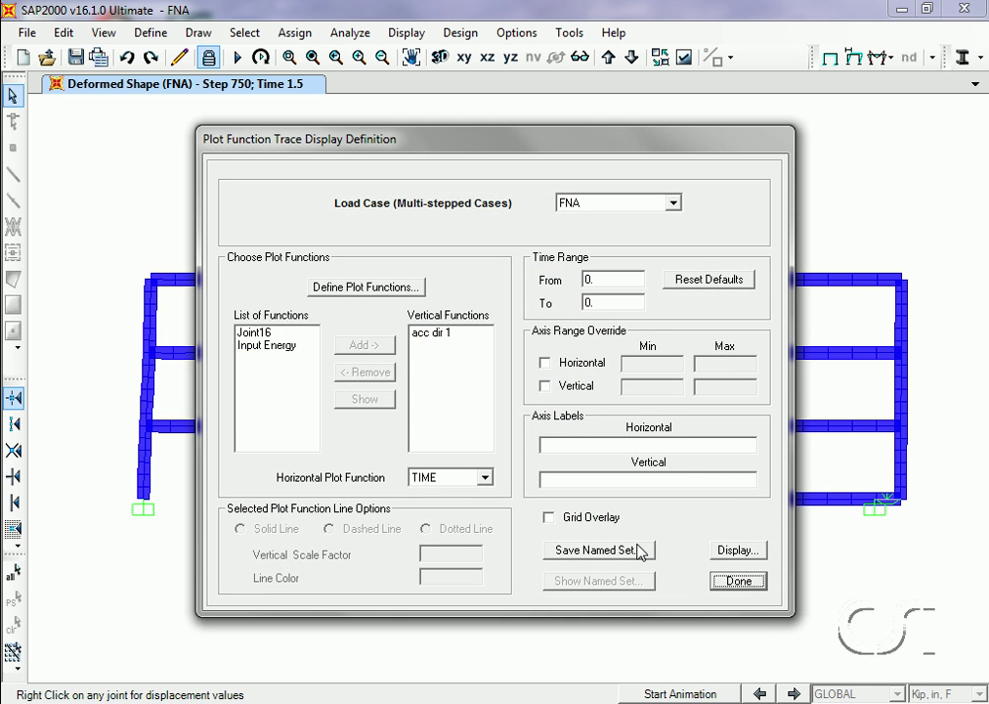
Step: Save the plot settings as a named set called GROUND_ACCEL and finish the plot function definition
click(639, 551)
click(393, 312)
text(G)
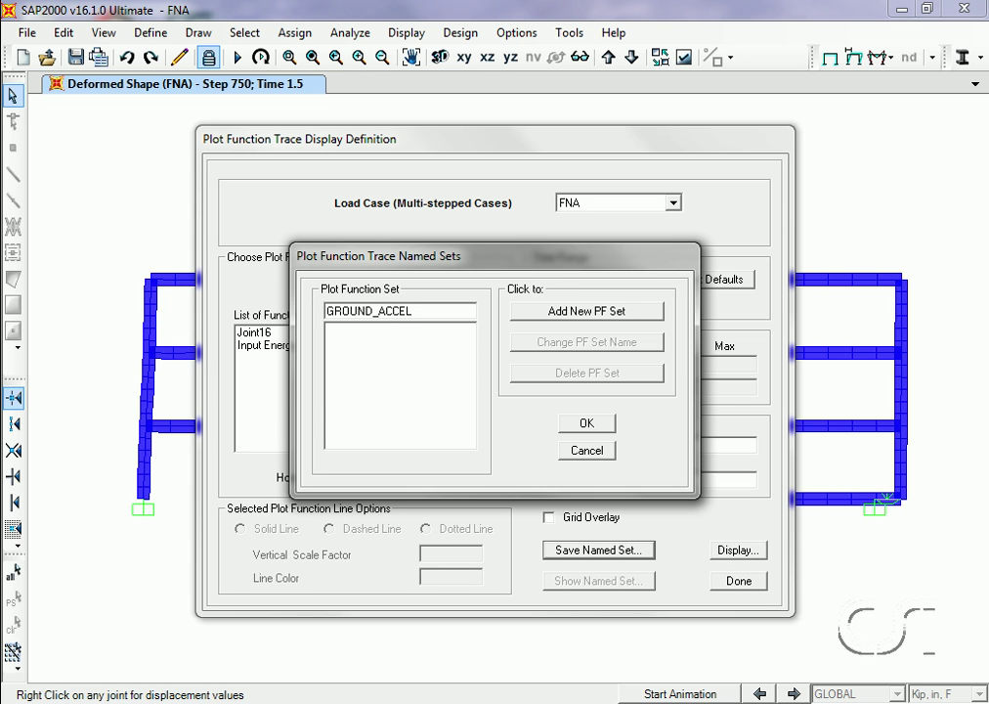
text(ROUND_ACCEL)
click(575, 315)
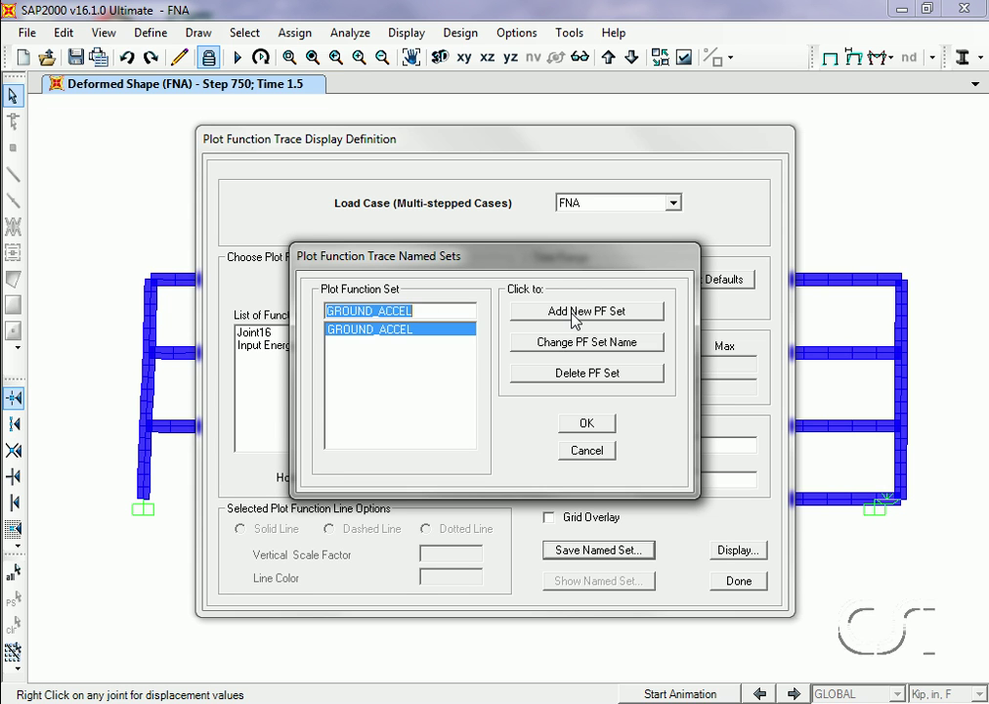
click(586, 424)
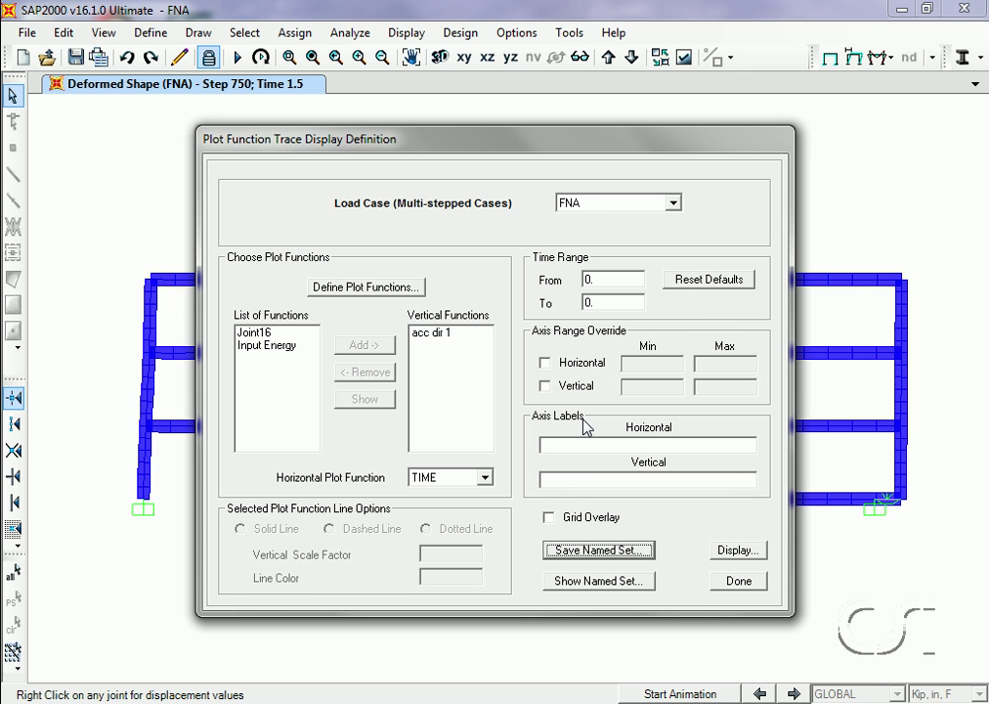
click(739, 582)
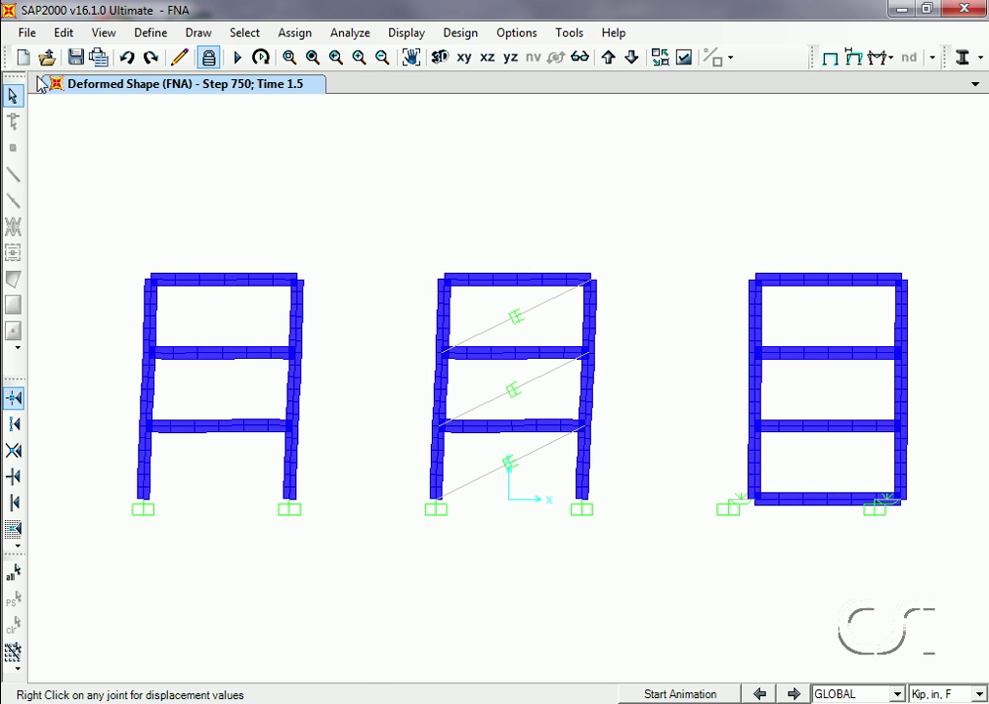
Step: Start a multi-step animation video and save it under the file name FNA.avi
click(27, 34)
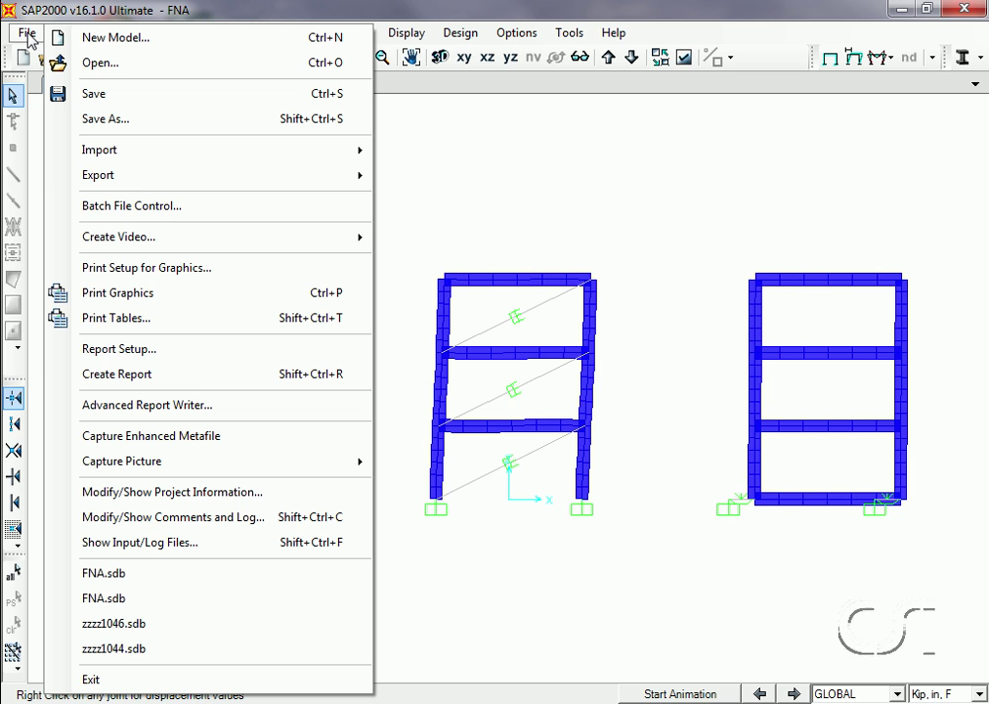
mouse_move(68, 239)
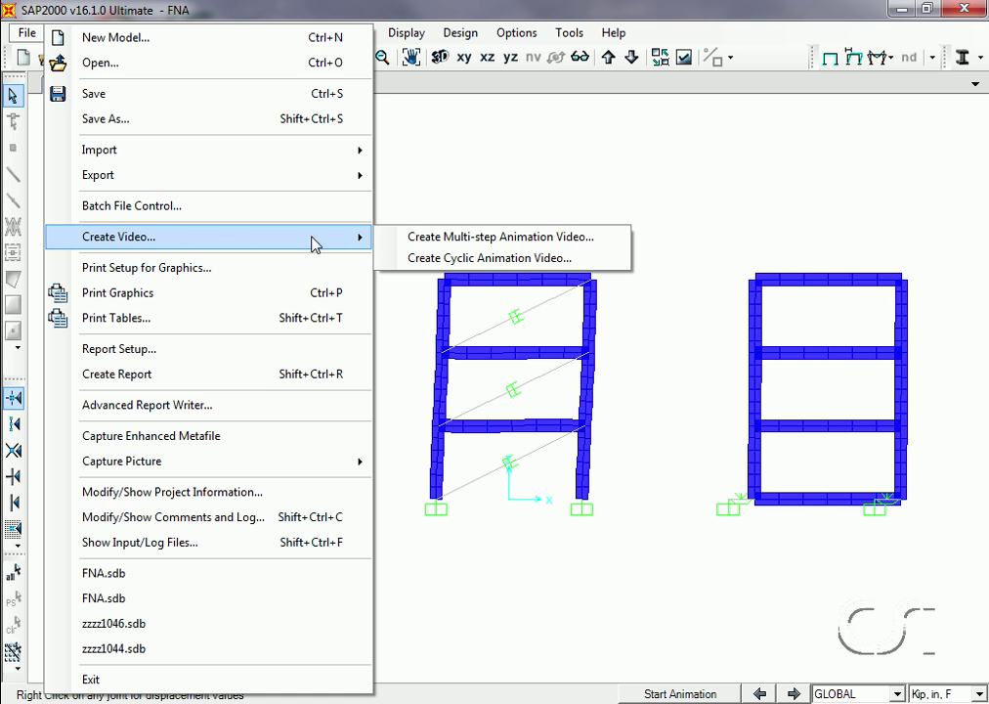
click(460, 240)
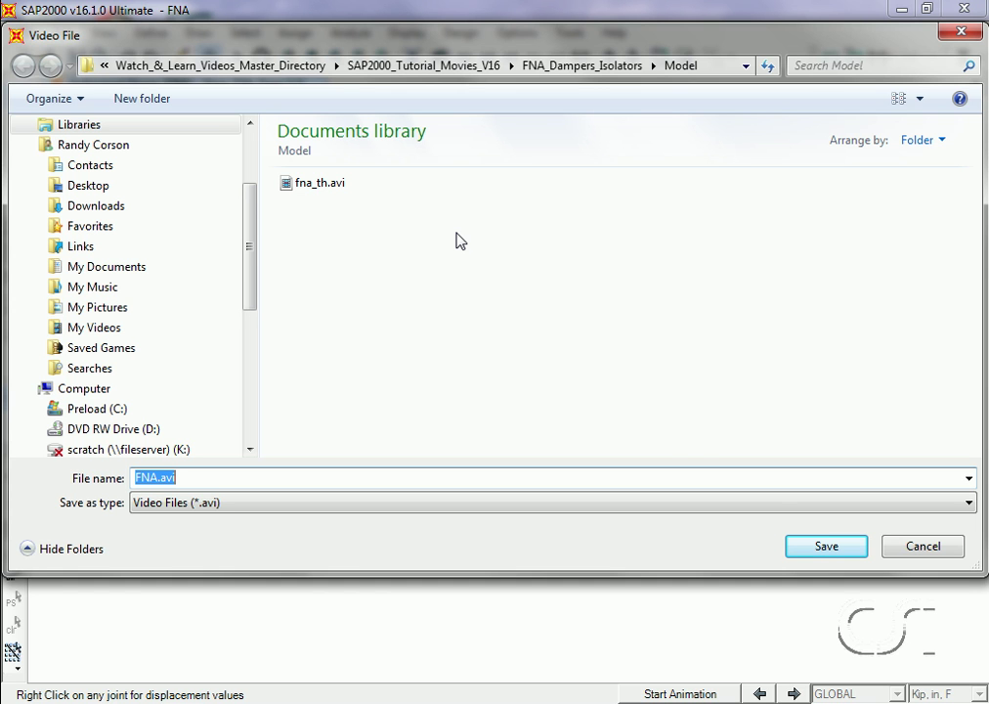
click(822, 546)
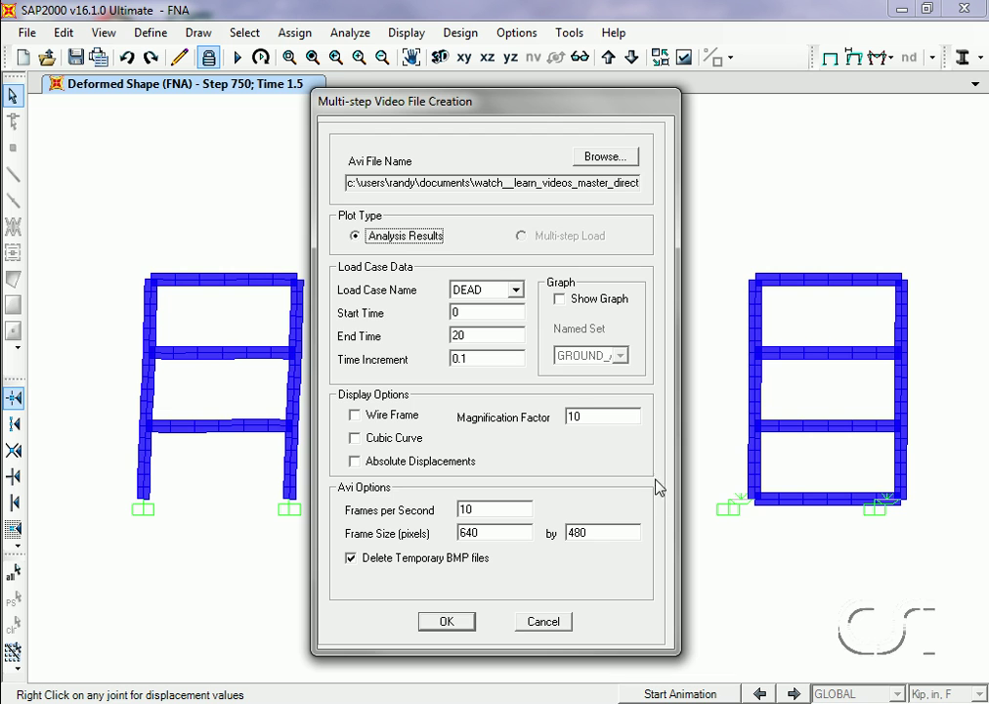
Step: Create the video for the FNA case with the ground acceleration graph shown and a magnification factor of 2, and replay it
click(514, 291)
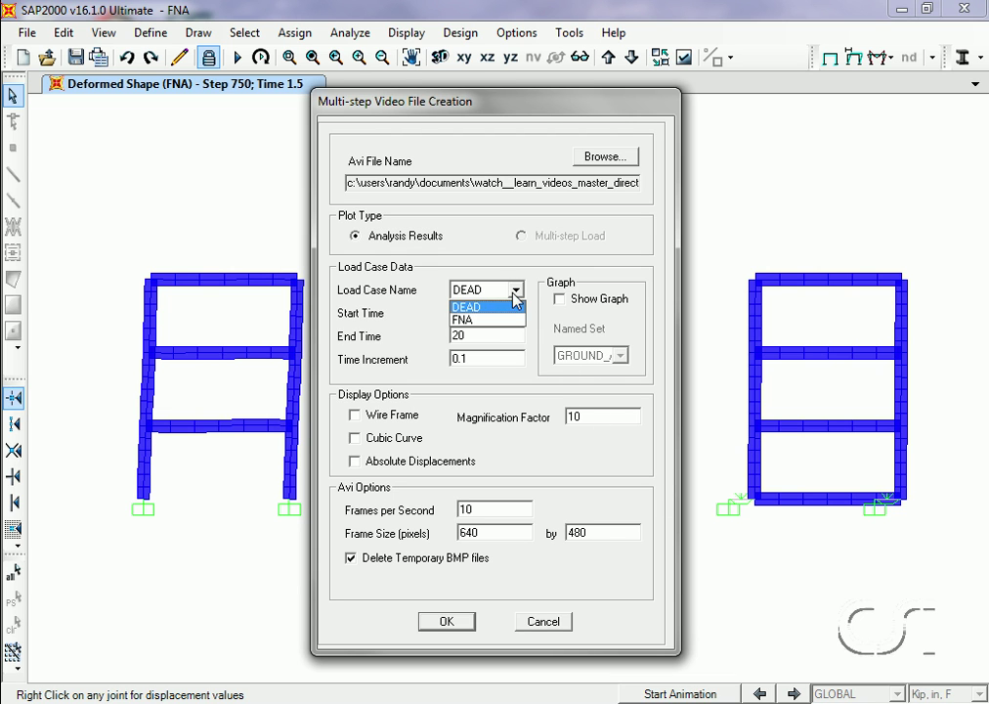
click(507, 315)
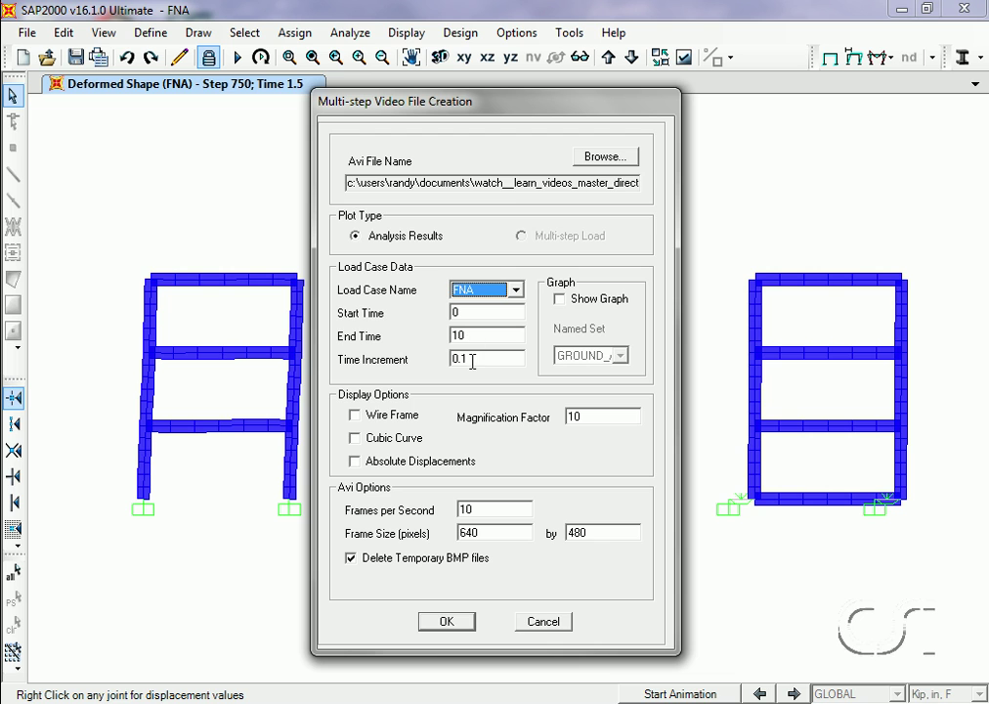
click(560, 299)
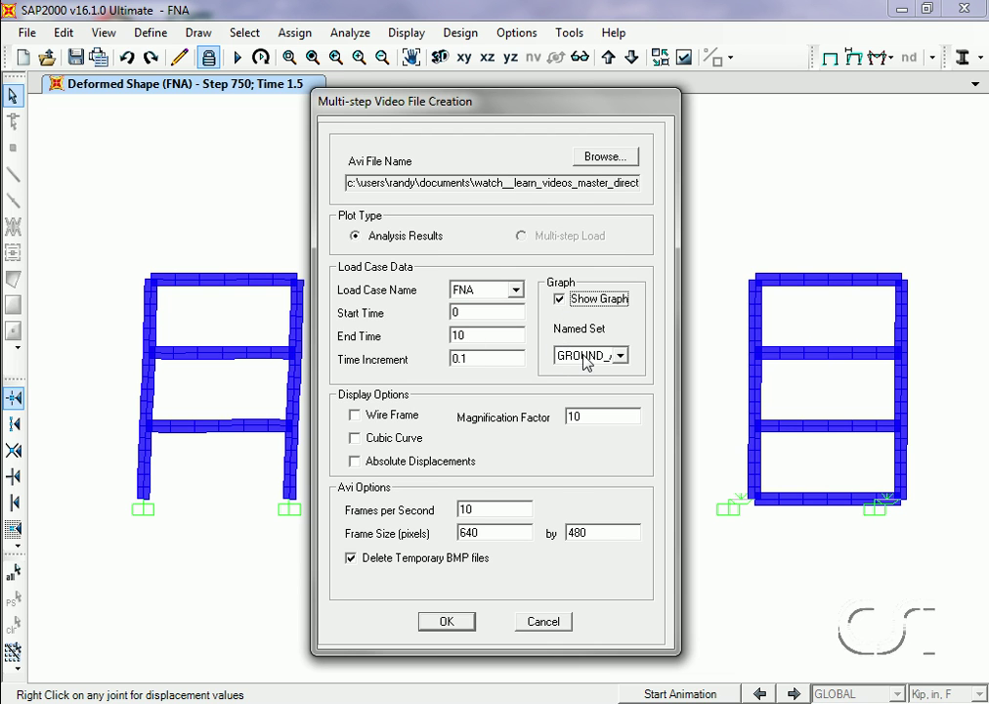
double_click(579, 417)
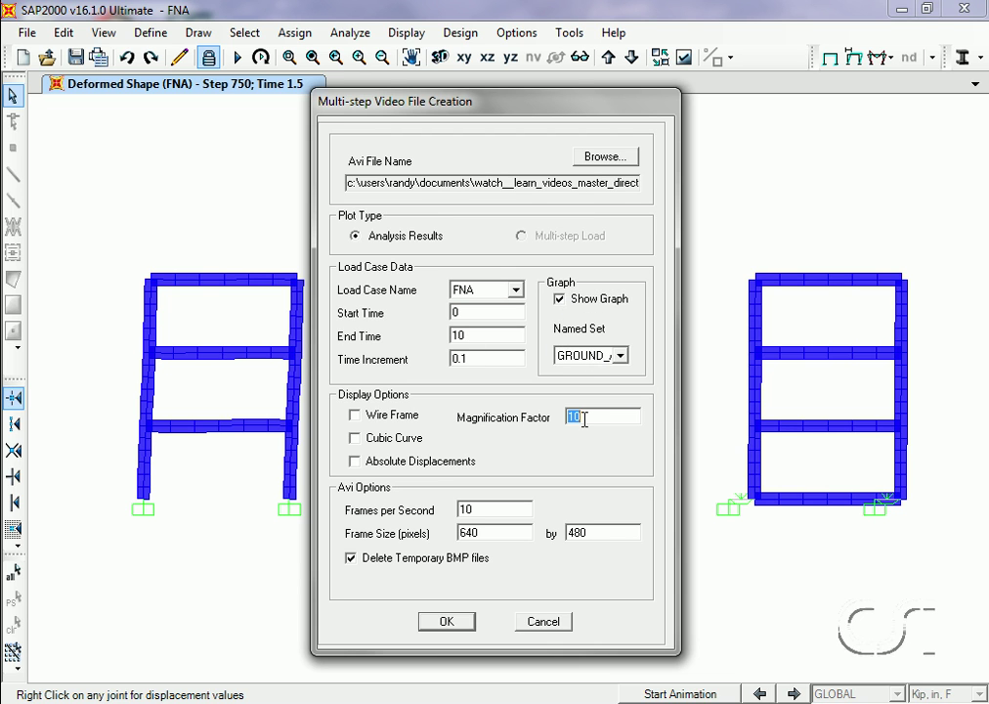
text(2)
click(447, 622)
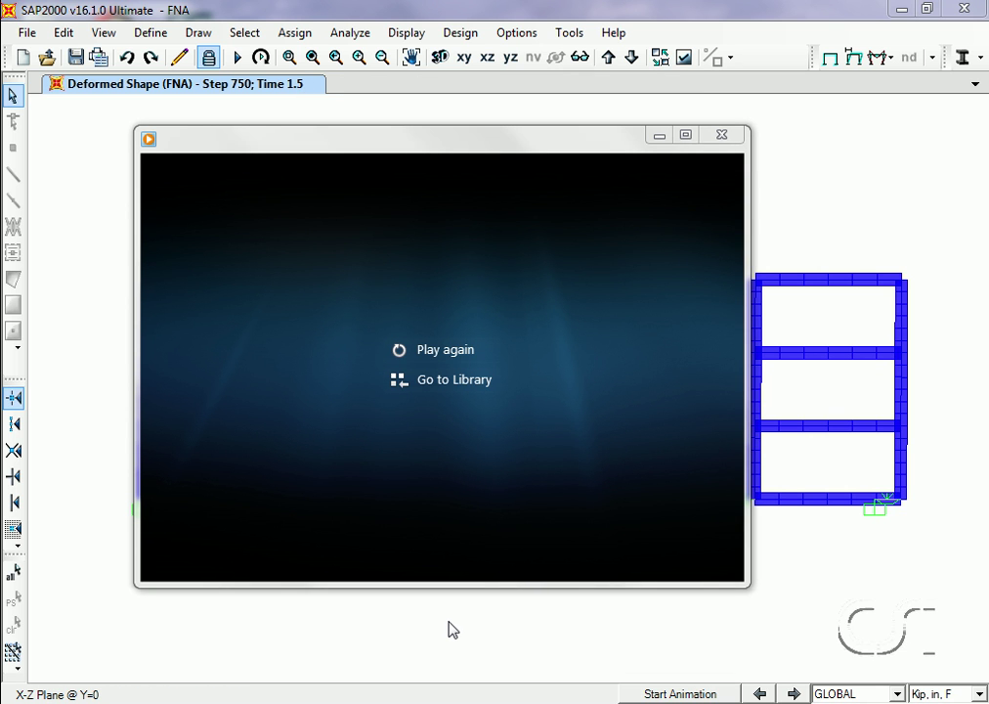
click(440, 556)
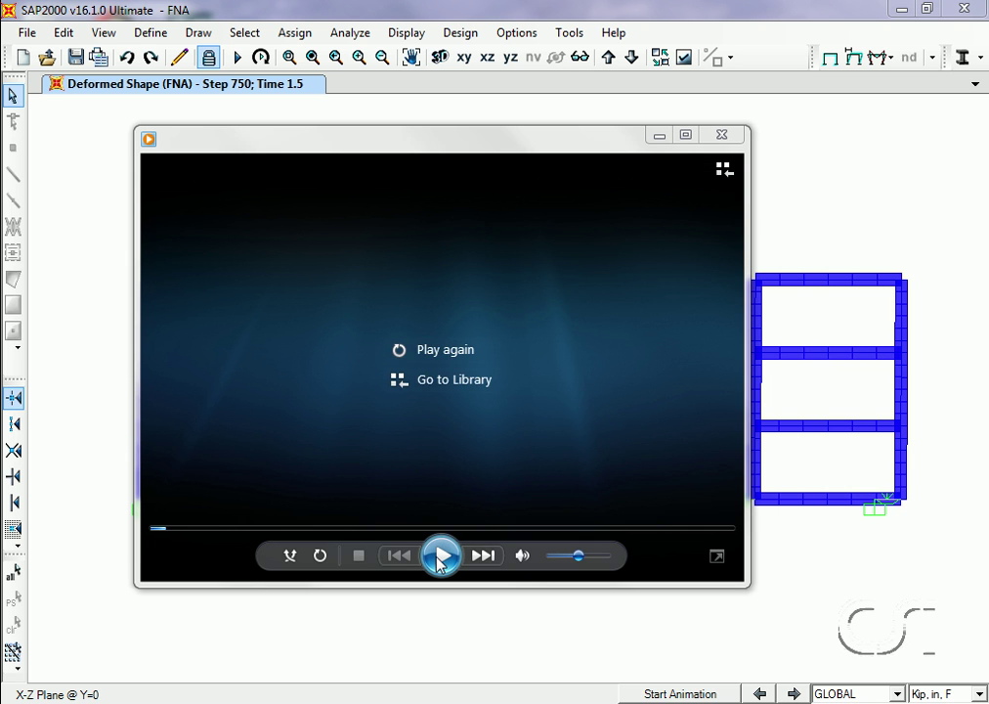
Step: Replay the animation video once more and close the video player
click(437, 559)
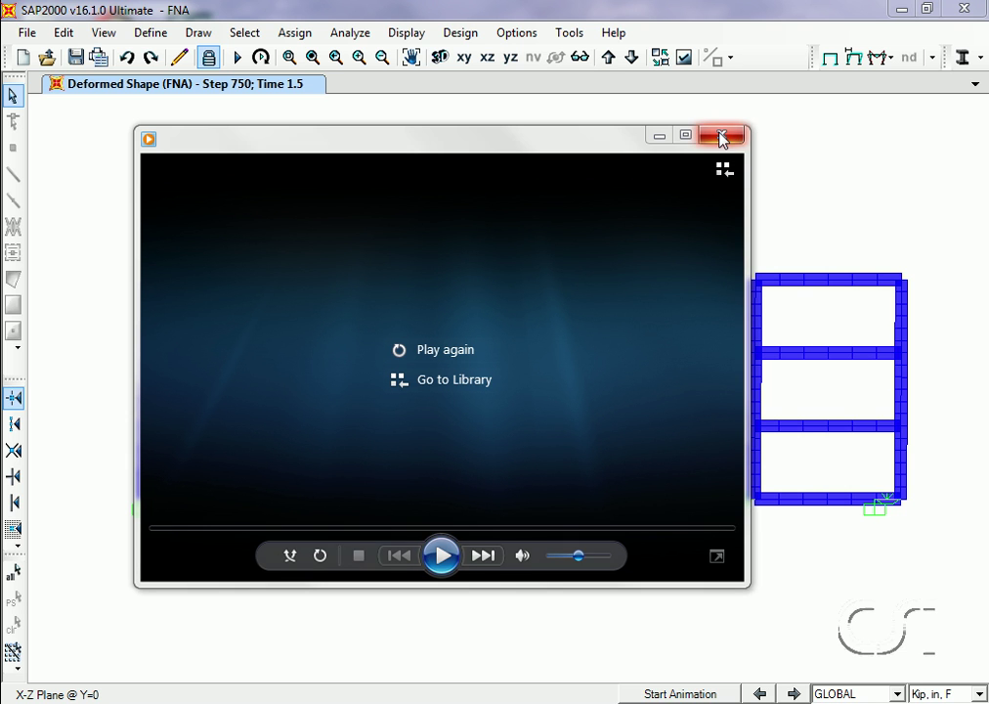
click(723, 136)
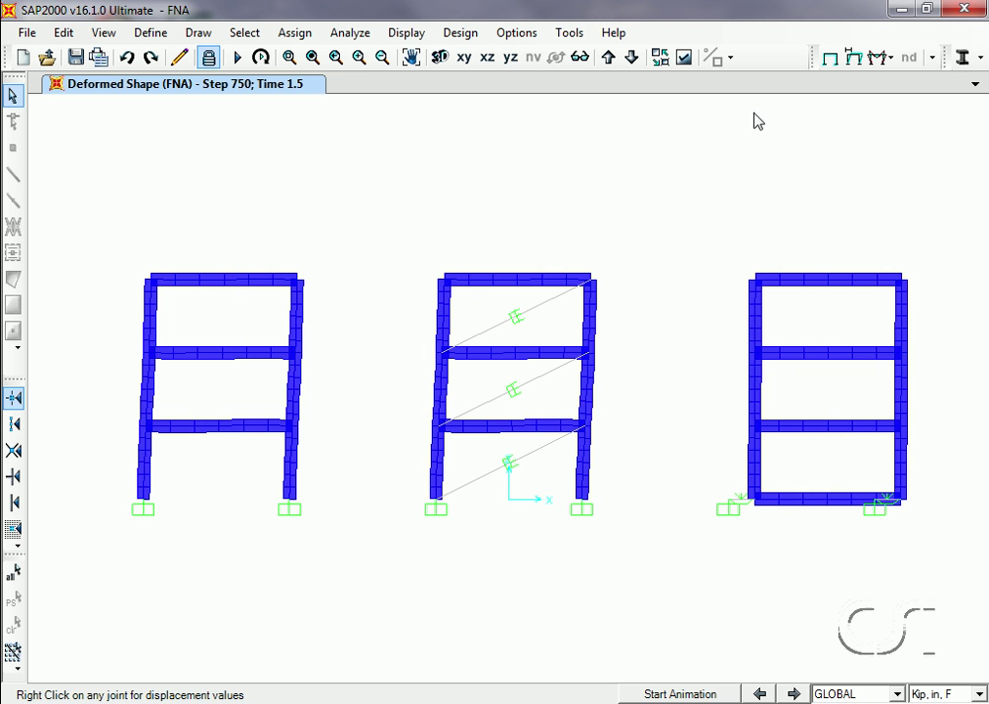
Step: Show the undeformed model with the extruded view off and the joint labels on
click(829, 60)
click(684, 59)
click(634, 475)
click(161, 248)
click(440, 526)
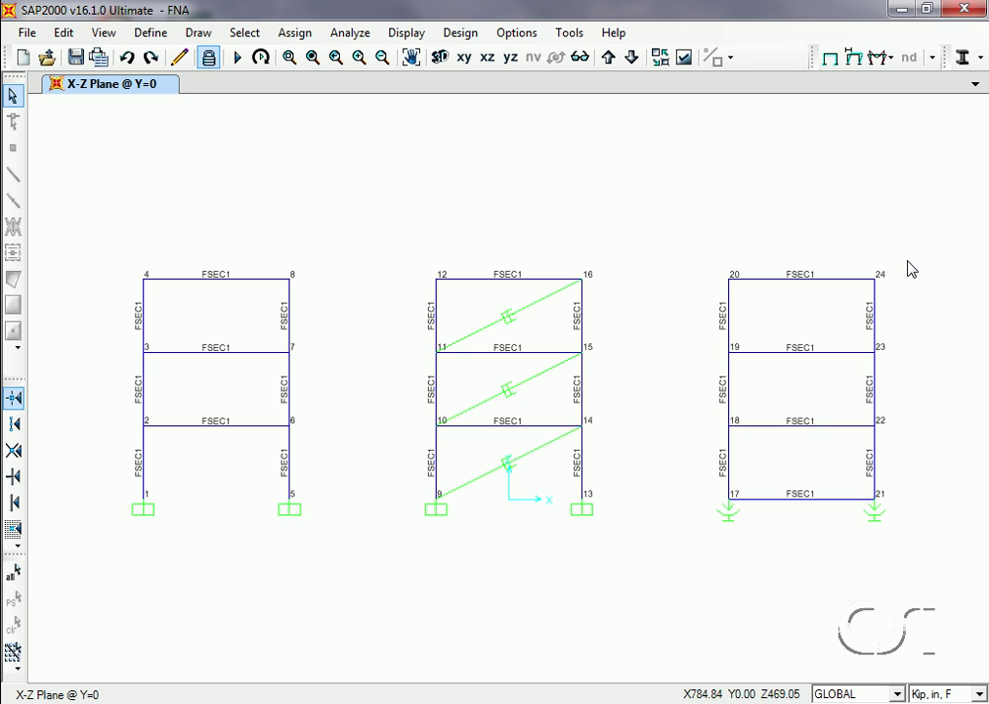
Step: Define a joint plot function for the UX displacement of joint 8, with all modes included
click(408, 34)
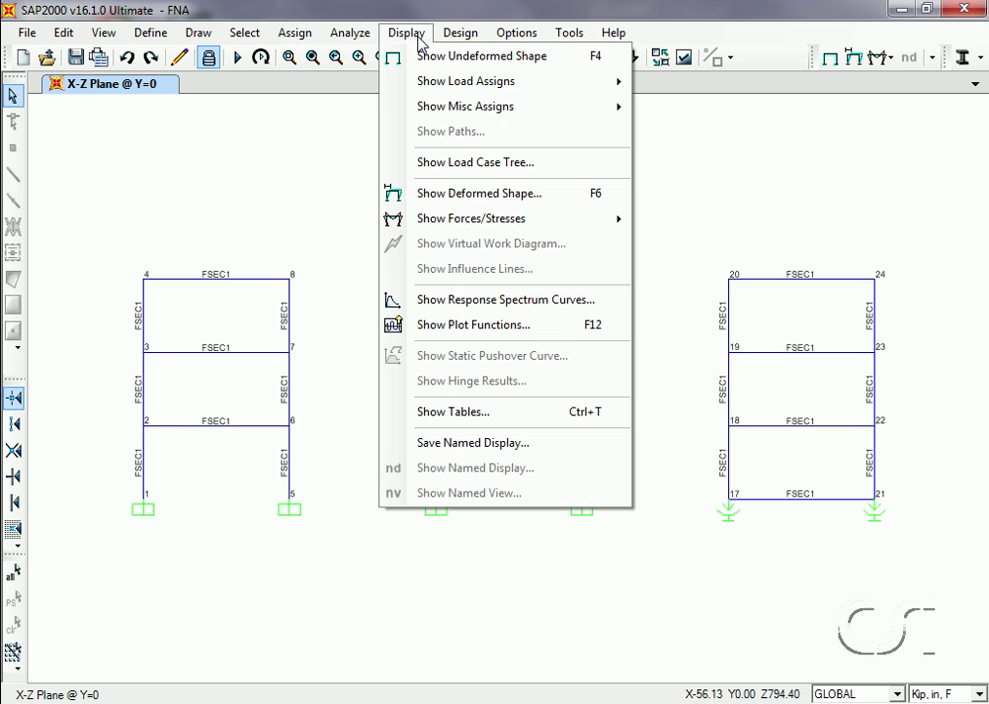
click(480, 332)
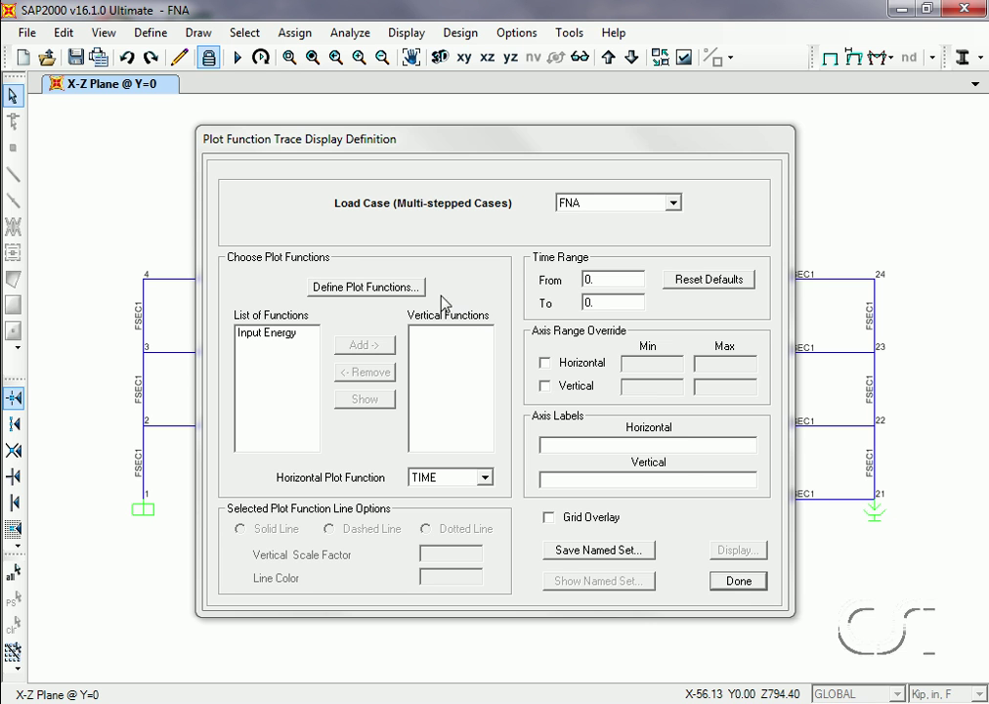
click(401, 290)
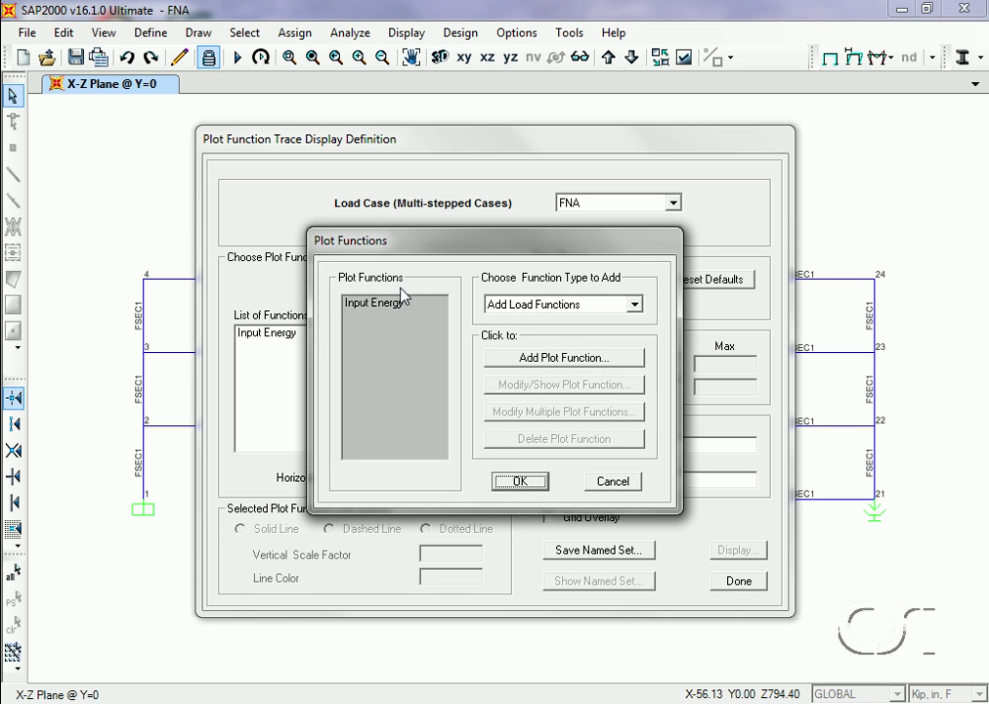
click(525, 306)
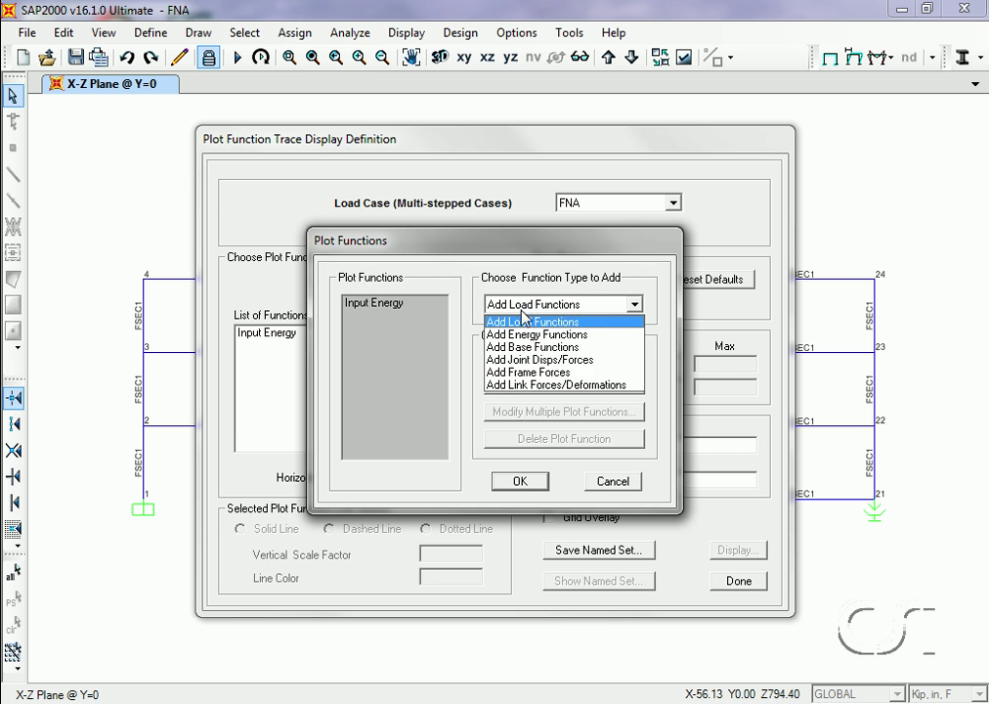
click(591, 360)
click(557, 359)
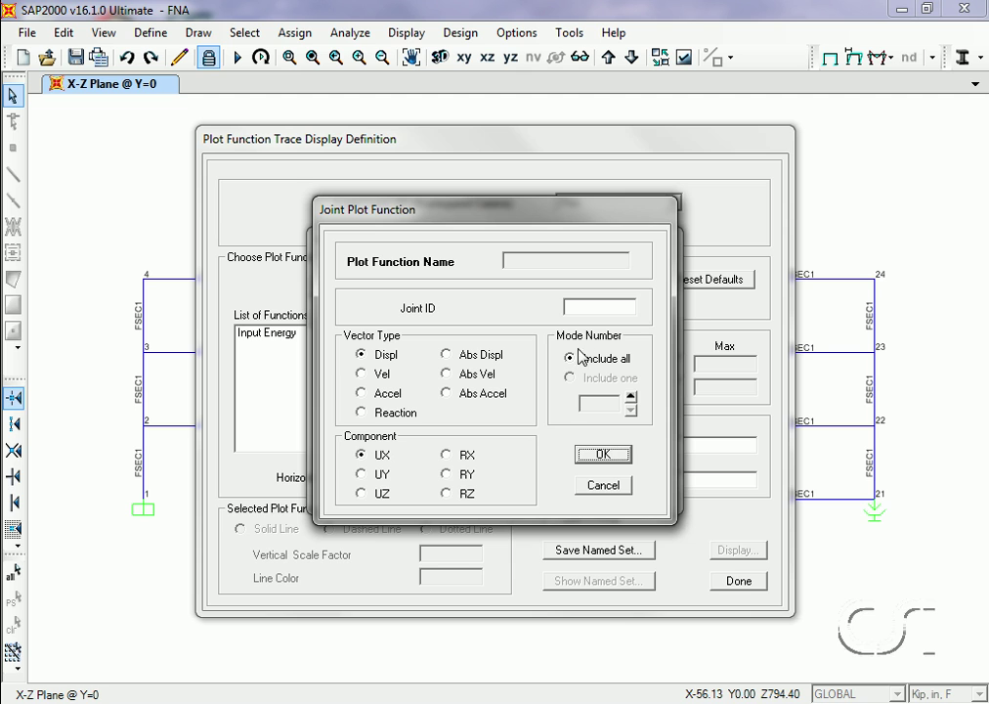
click(600, 307)
click(584, 459)
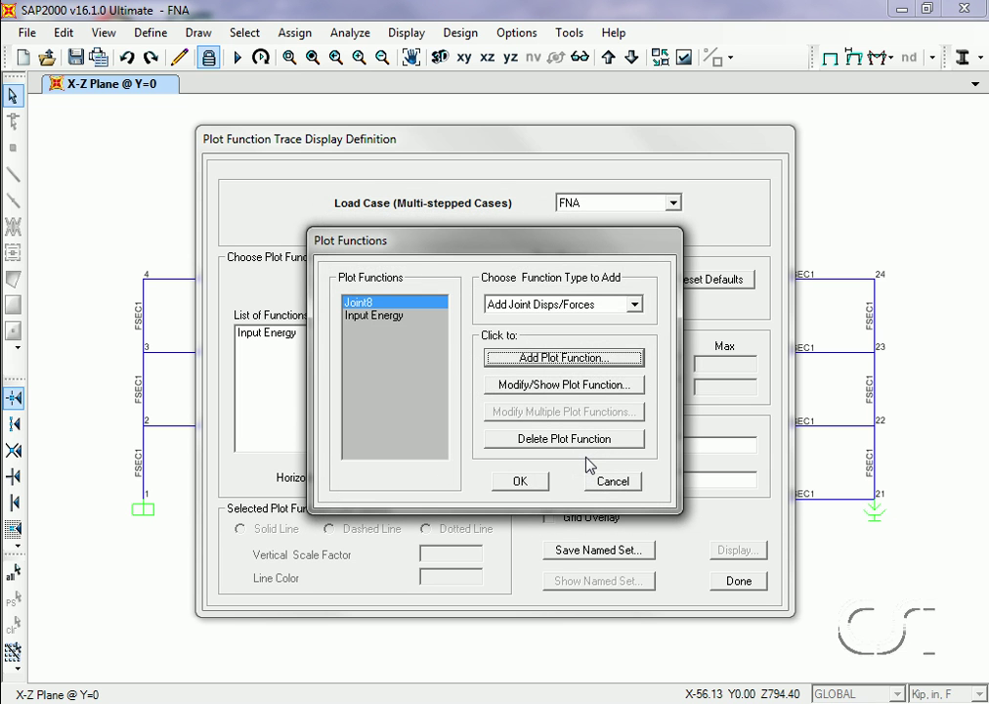
Step: Add UX displacement plot functions for joints 16 and 24 and accept the plot function list
click(577, 357)
click(589, 309)
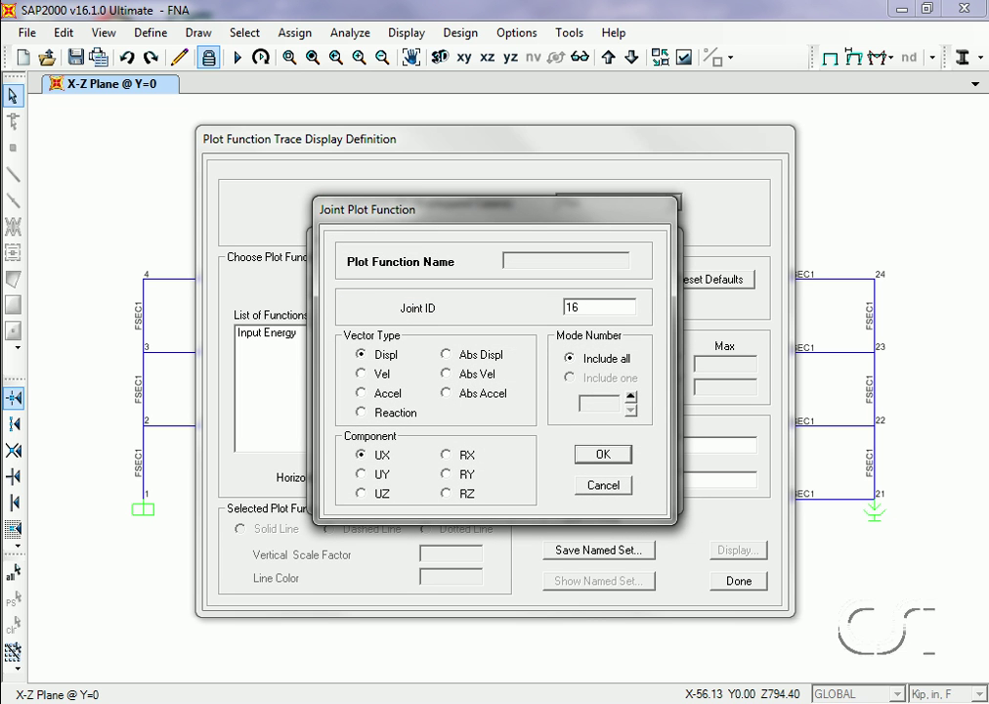
click(601, 457)
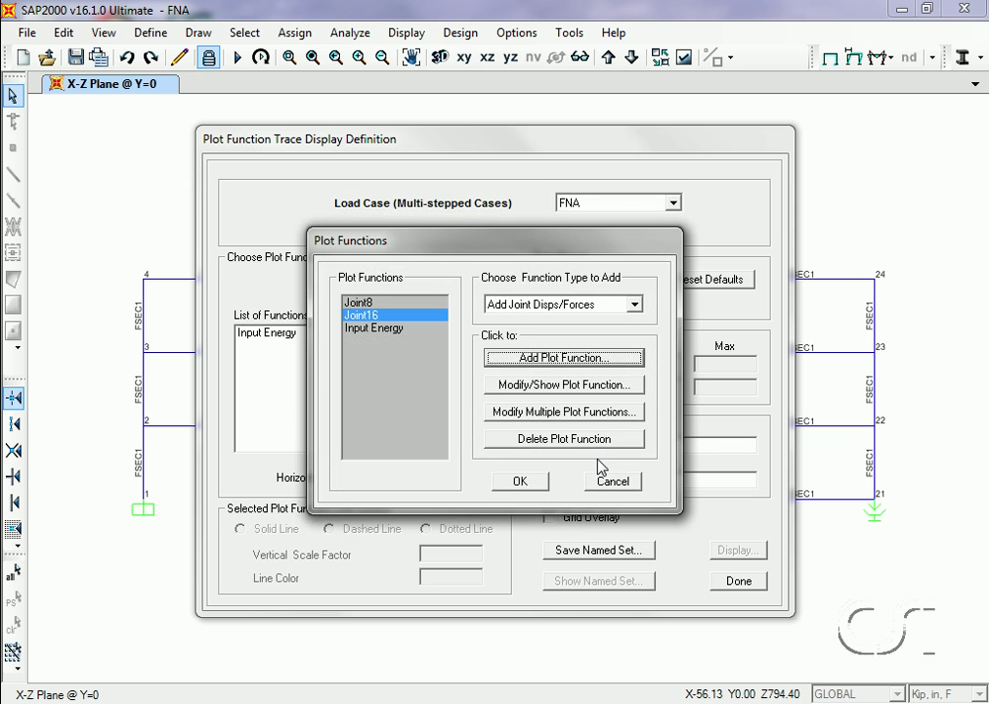
click(581, 357)
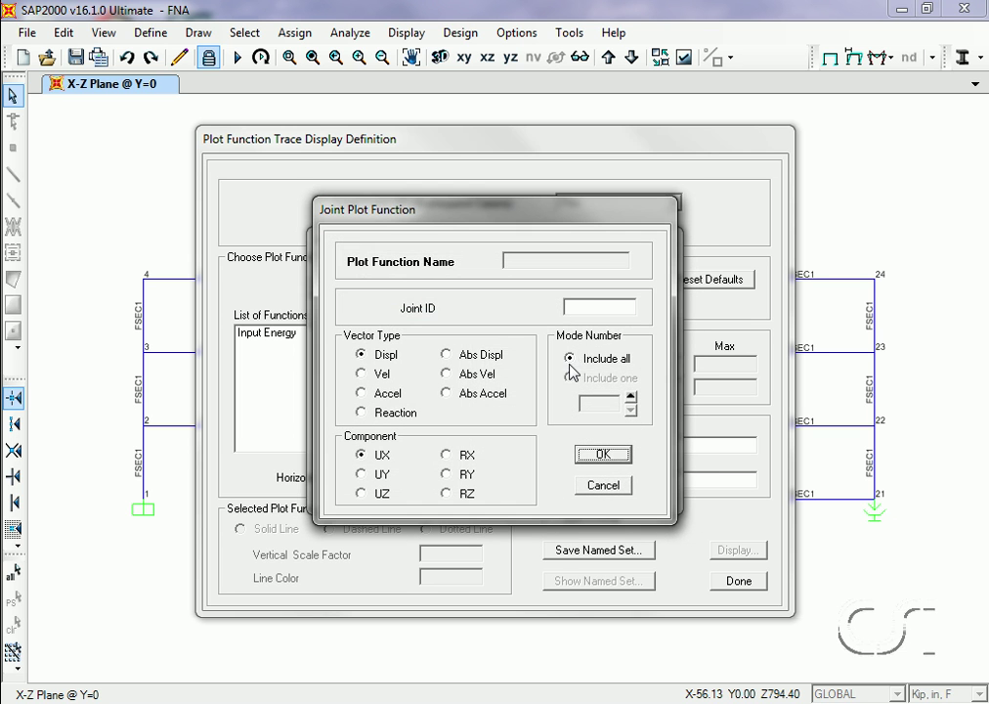
click(588, 309)
click(601, 456)
click(524, 481)
Step: Add Joint8, Joint16 and Joint24 as the vertical functions for the FNA case
click(252, 333)
shift+click(256, 358)
click(347, 345)
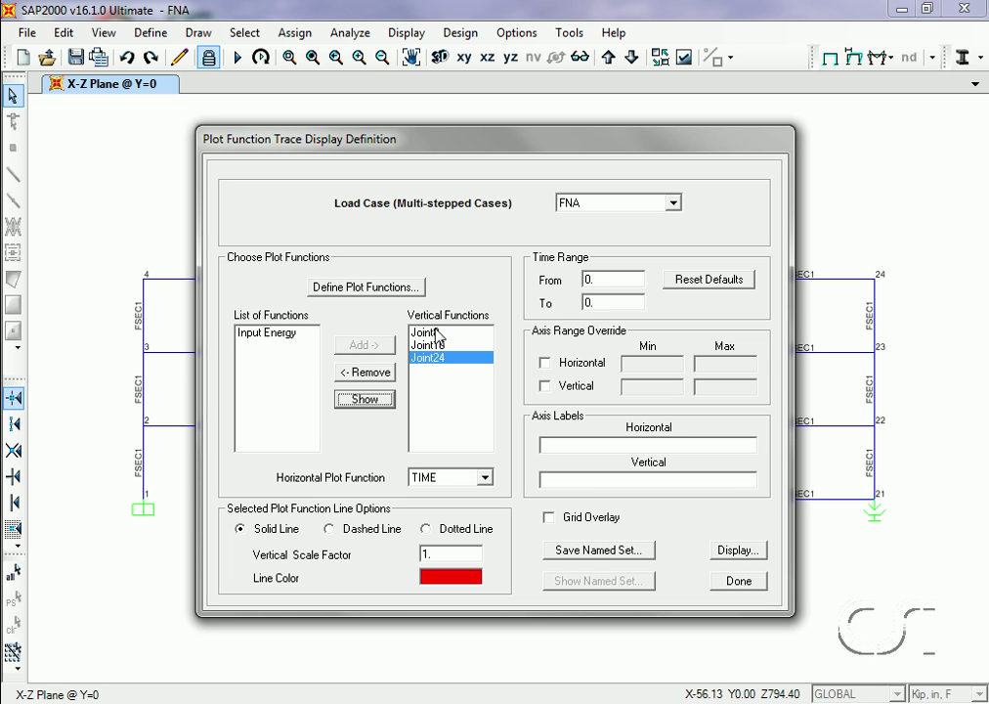
Step: Change the line color of Joint8 to dark blue and view the three joint displacements plotted against time
click(430, 345)
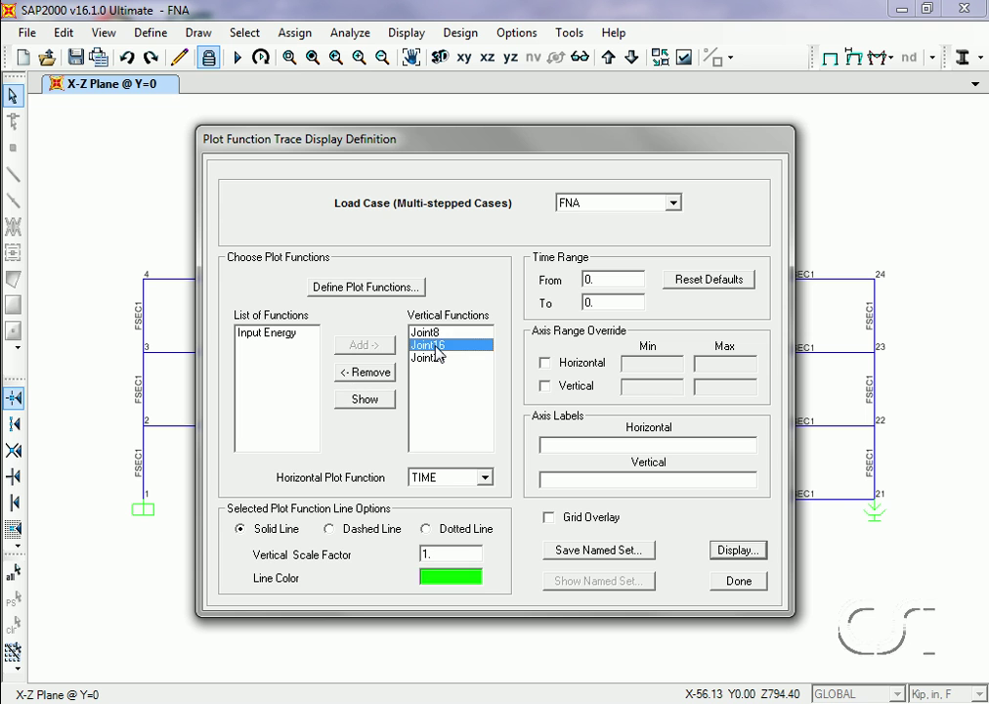
click(435, 334)
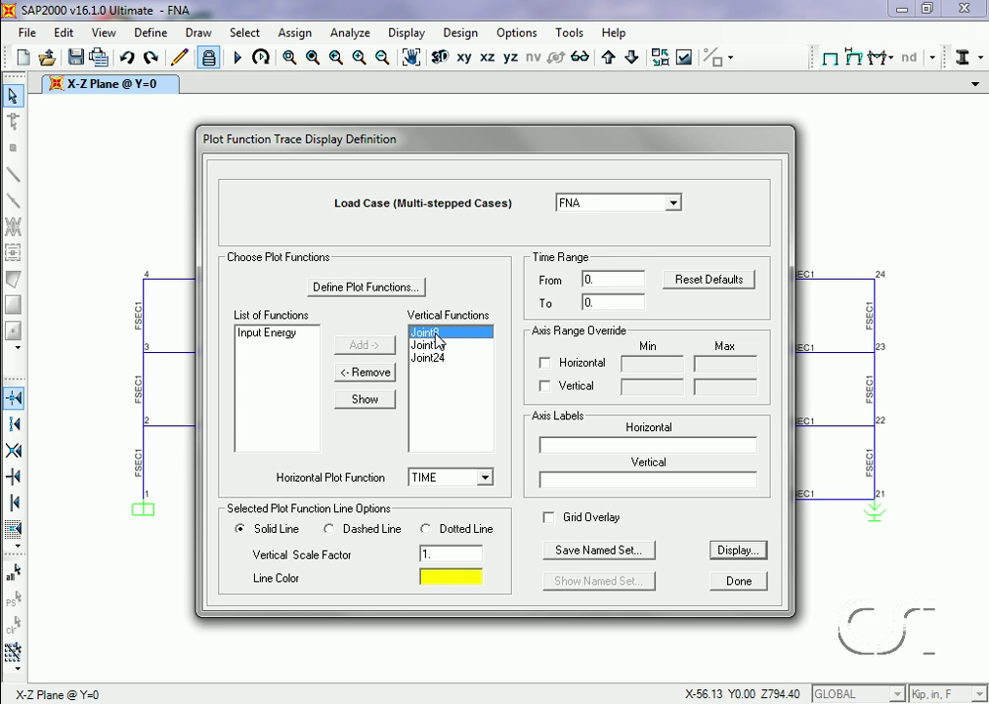
click(445, 579)
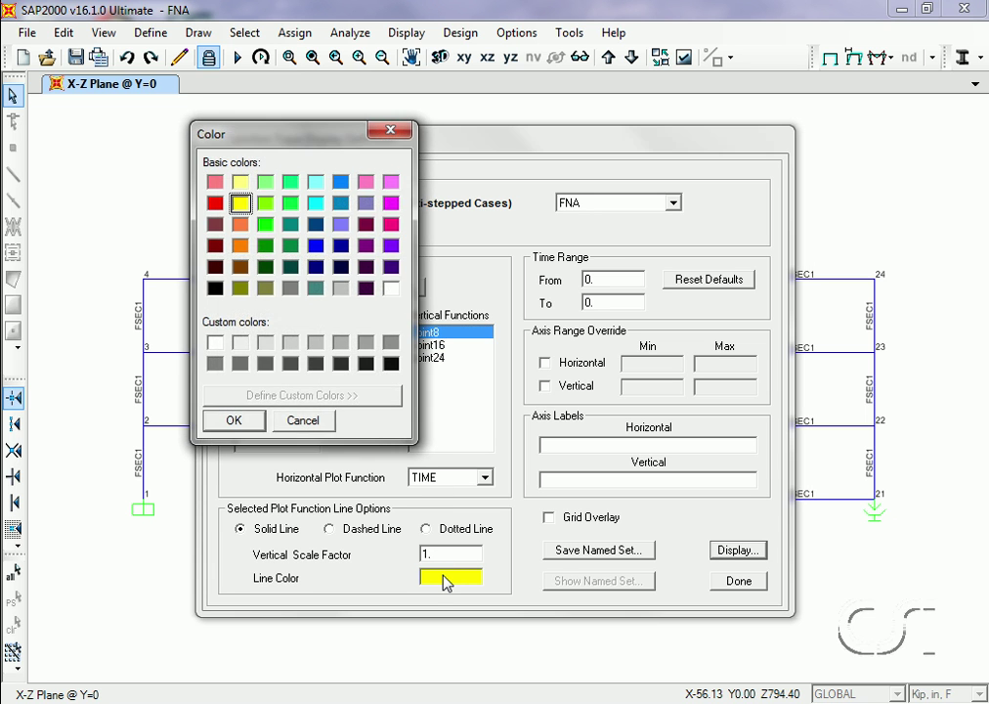
click(341, 244)
click(250, 418)
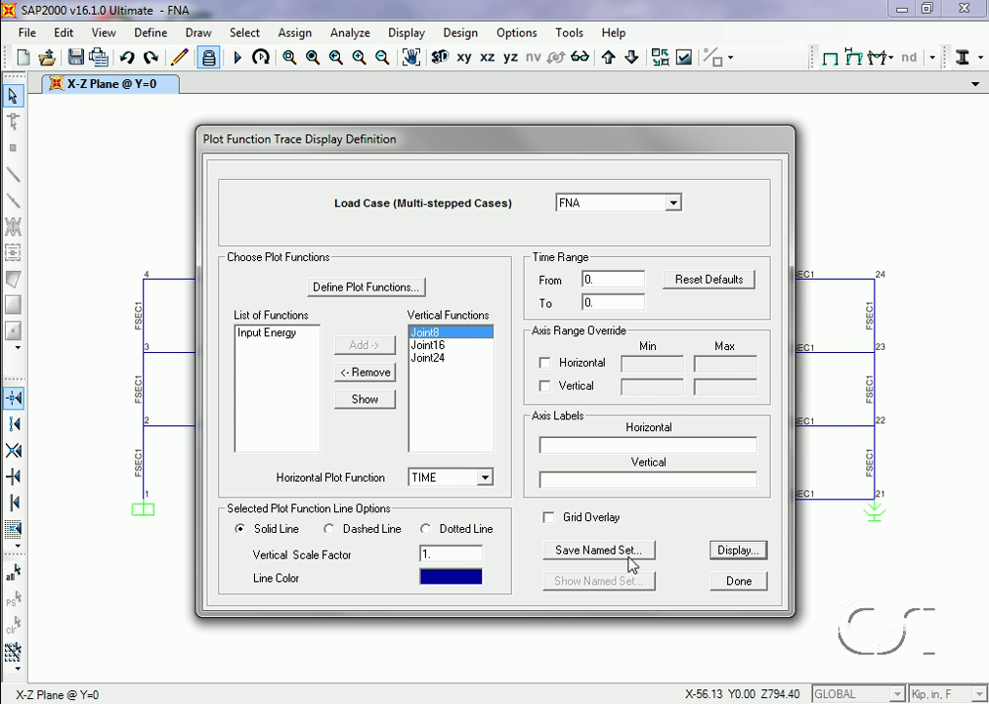
click(726, 552)
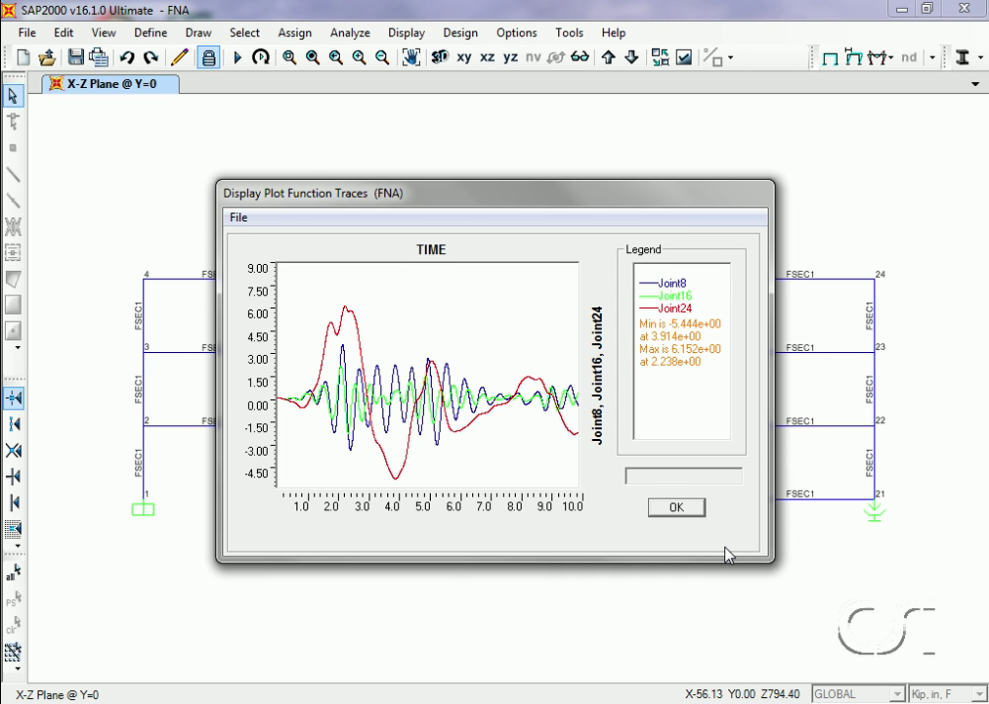
click(675, 507)
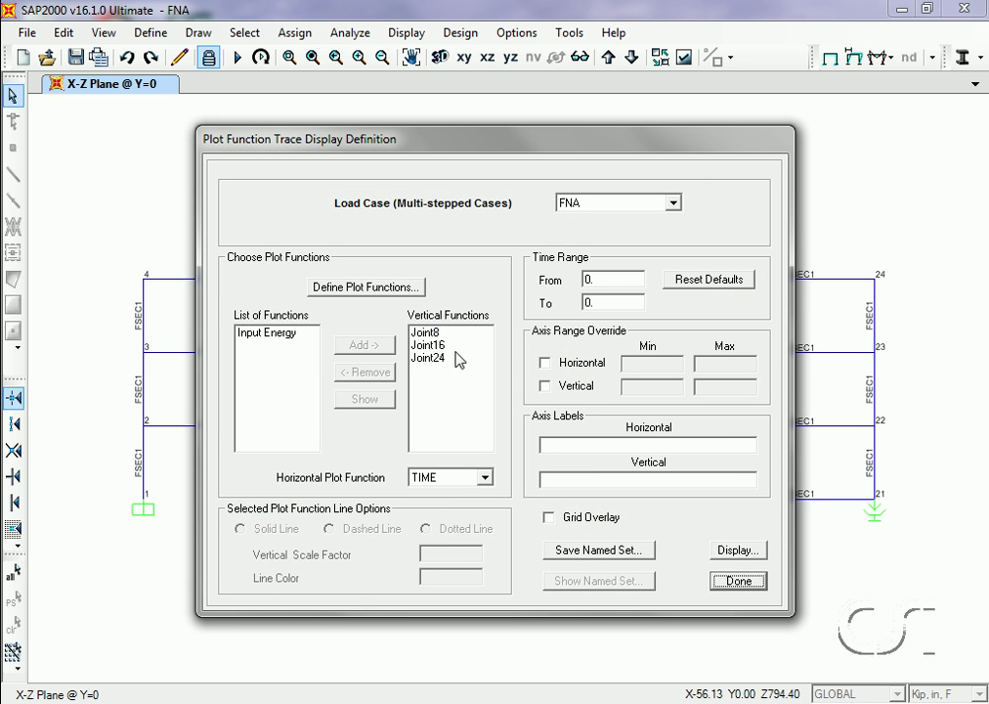
Step: Reopen the plot function definitions and change the vector type of Joint8 to Abs Accel
click(370, 287)
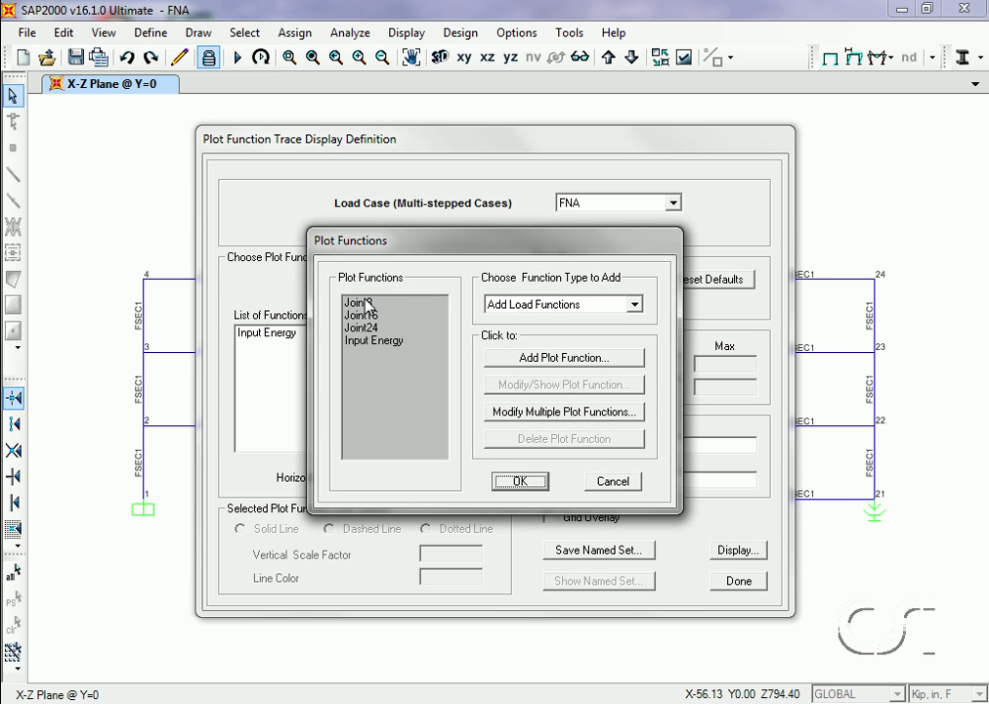
click(366, 302)
click(592, 387)
click(454, 395)
click(602, 456)
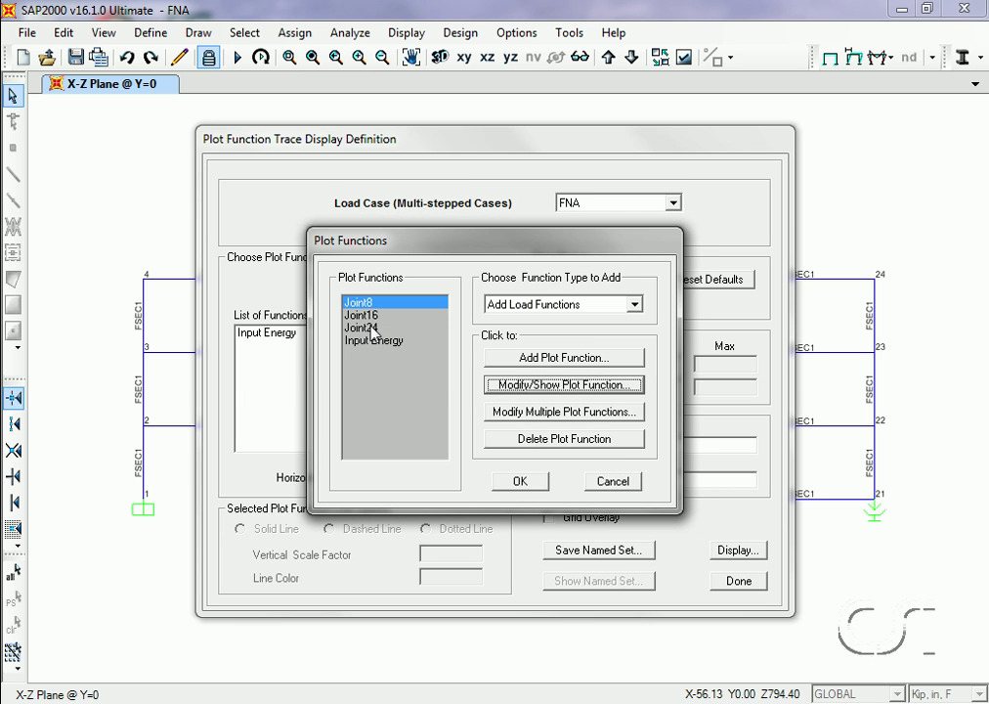
Step: Change the vector type of the Joint16 plot function to Abs Accel
click(362, 315)
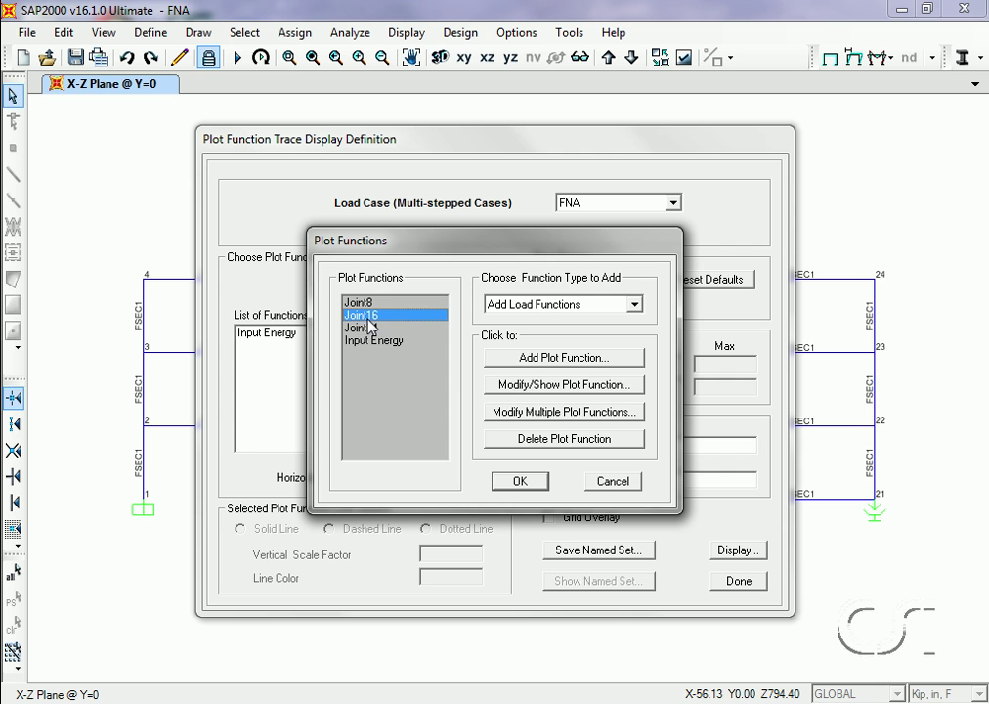
click(565, 386)
click(484, 395)
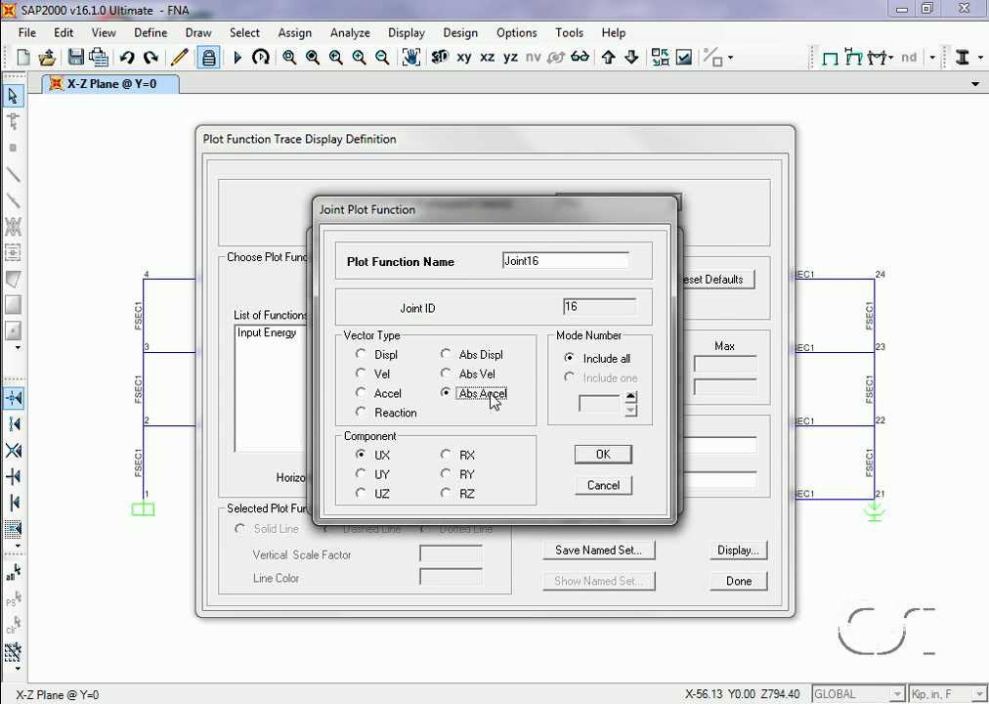
click(598, 454)
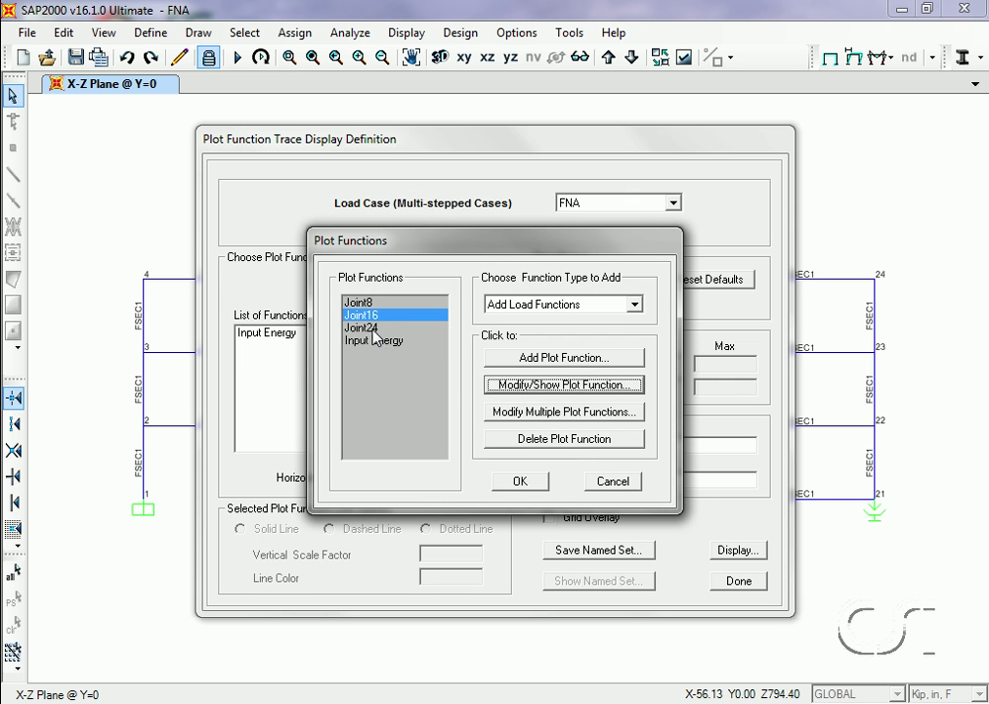
Step: Change the vector type of Joint24 to Abs Accel and display the three joint acceleration traces against time
click(382, 329)
click(533, 385)
click(496, 393)
click(604, 460)
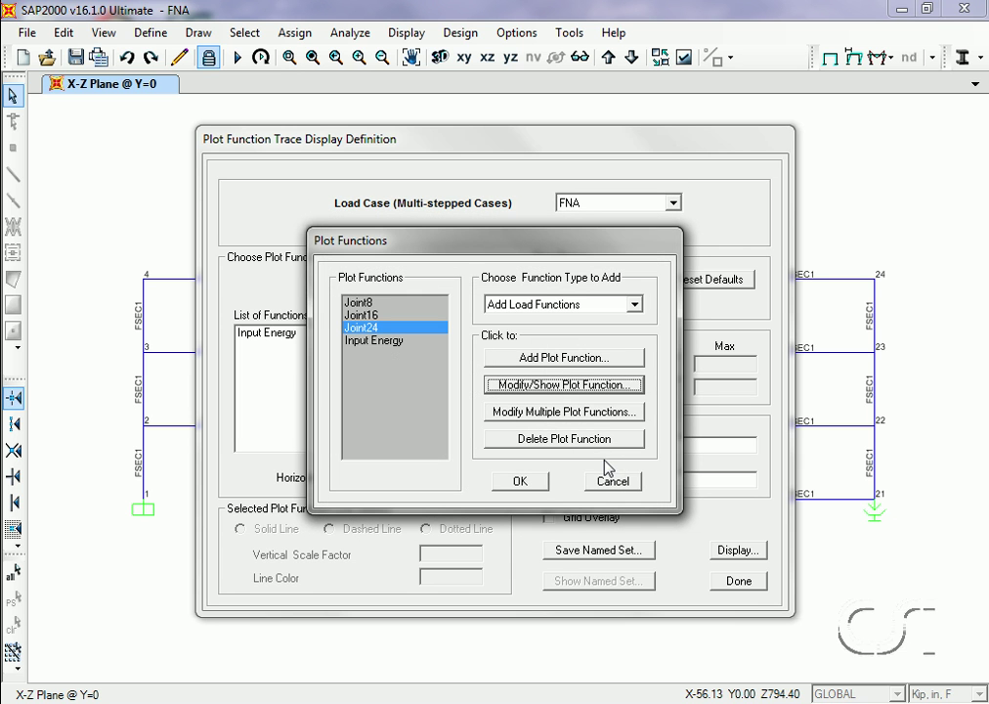
click(540, 481)
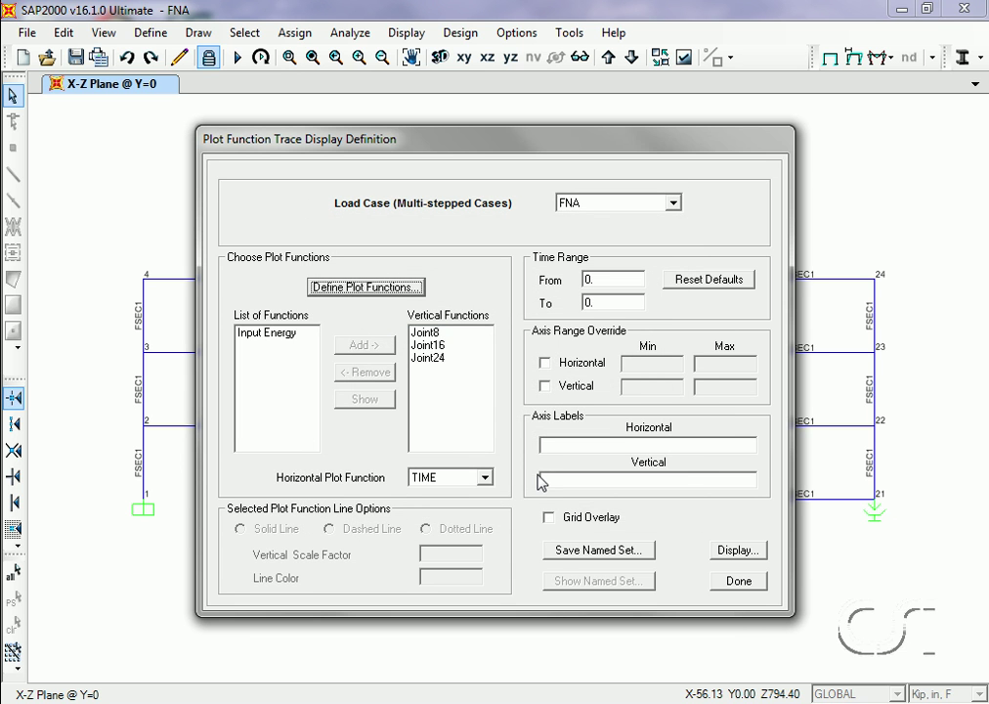
click(735, 552)
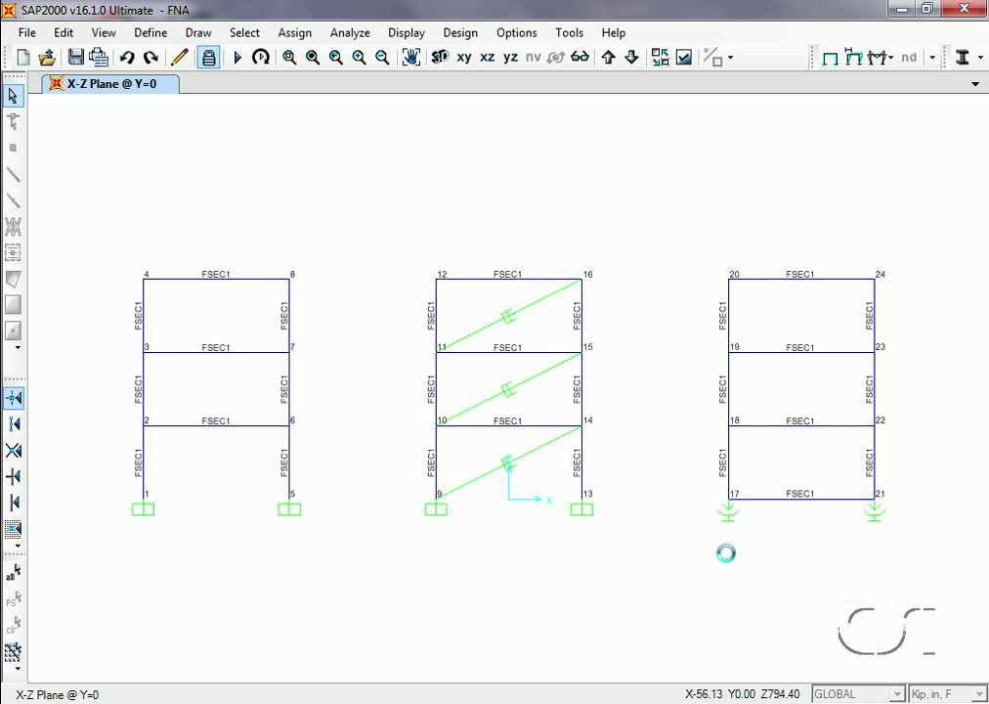